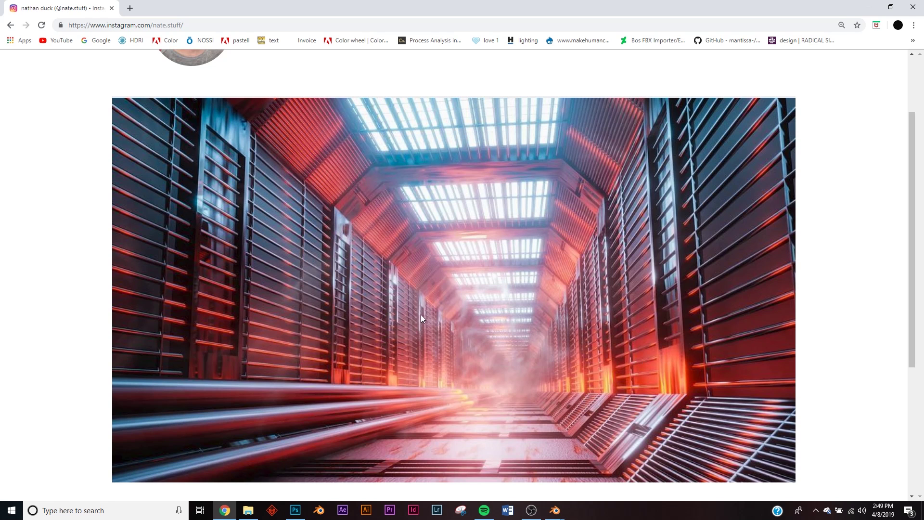
# Step: Look over the reference corridor image, switch to Blender and add a 2 m cube at the origin
pyautogui.scroll(2, 422, 315)
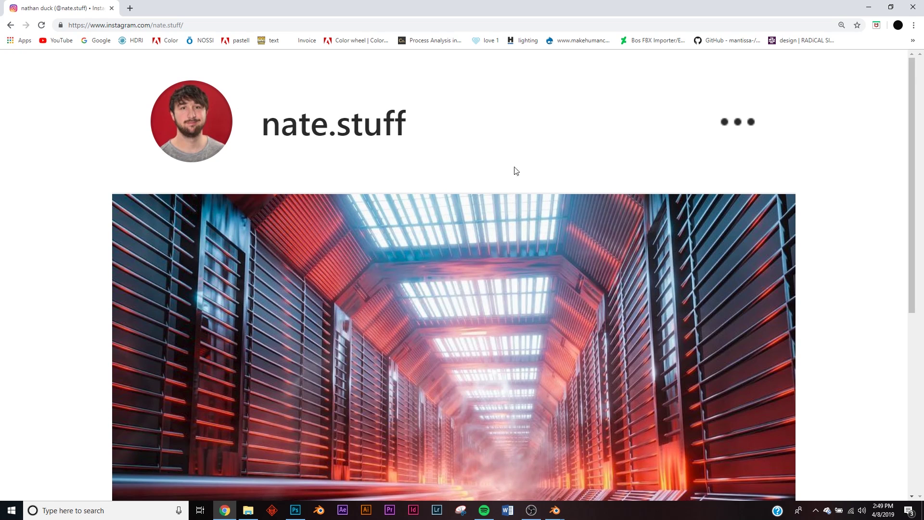
pyautogui.scroll(-1, 582, 268)
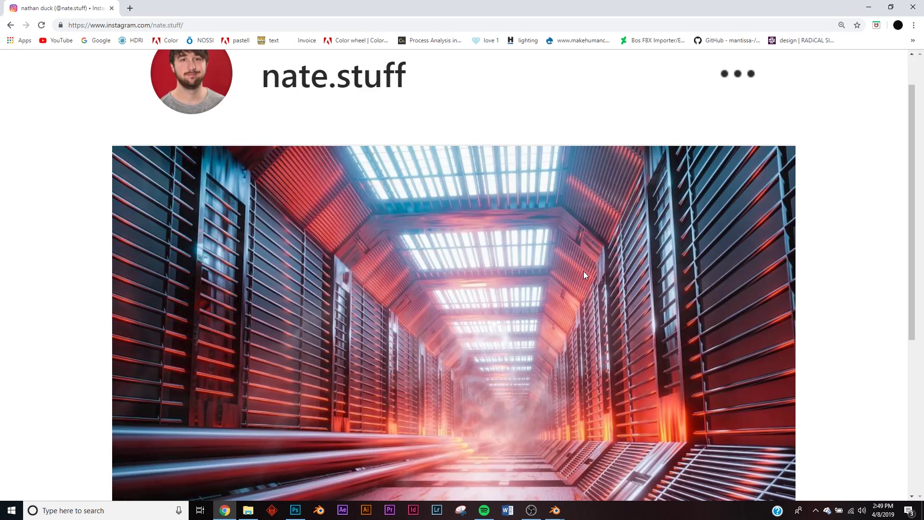
pyautogui.hotkey('alt', 'Tab')
pyautogui.hotkey('shift', 'a')
pyautogui.moveTo(410, 205)
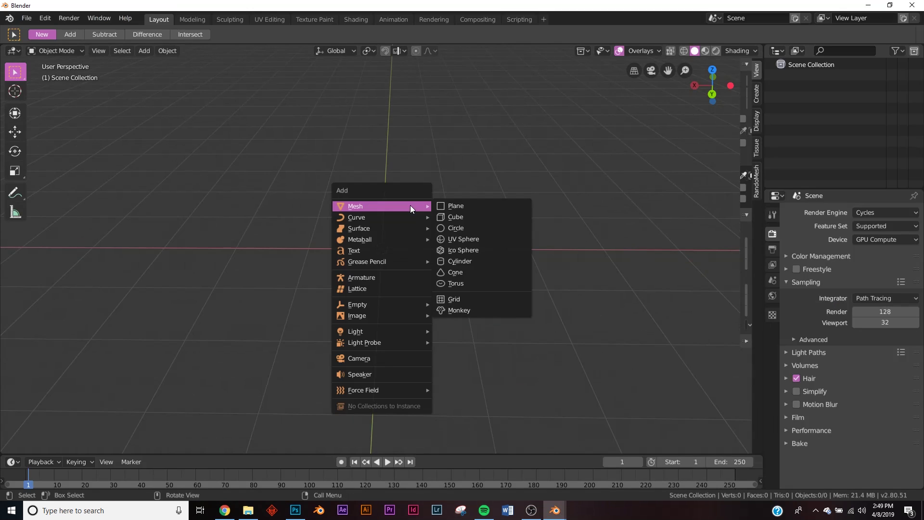
pyautogui.click(471, 215)
pyautogui.moveTo(523, 226); pyautogui.dragTo(412, 217, button='middle')
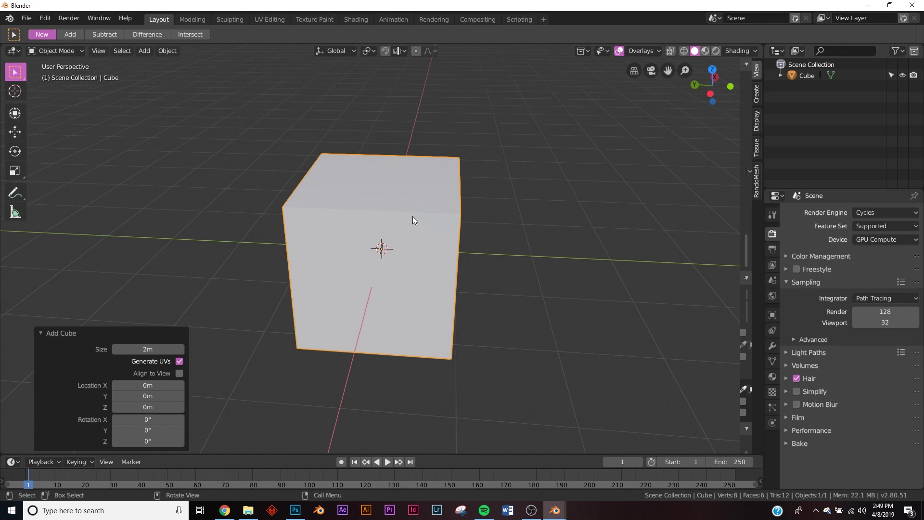
# Step: Stretch the cube along its length by setting its Y scale to 7.510
pyautogui.click(772, 315)
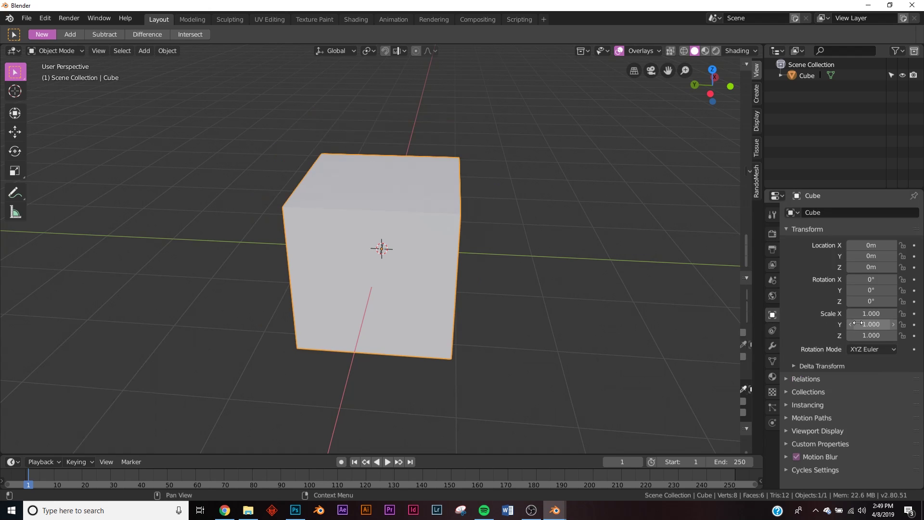
pyautogui.scroll(-5, 487, 320)
pyautogui.moveTo(874, 324); pyautogui.dragTo(914, 323)
pyautogui.moveTo(314, 295); pyautogui.dragTo(388, 271, button='middle')
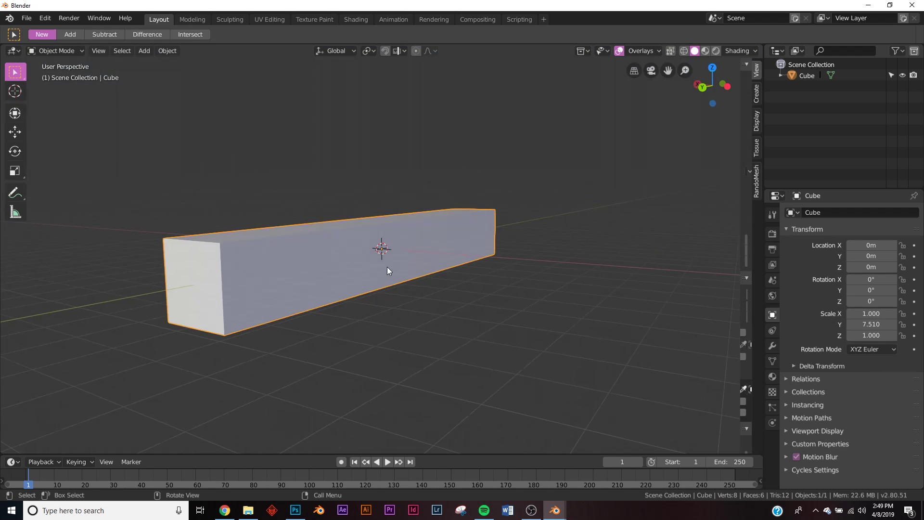
# Step: Delete the two end faces of the long box in face select mode to make an open tunnel
pyautogui.press('Tab')
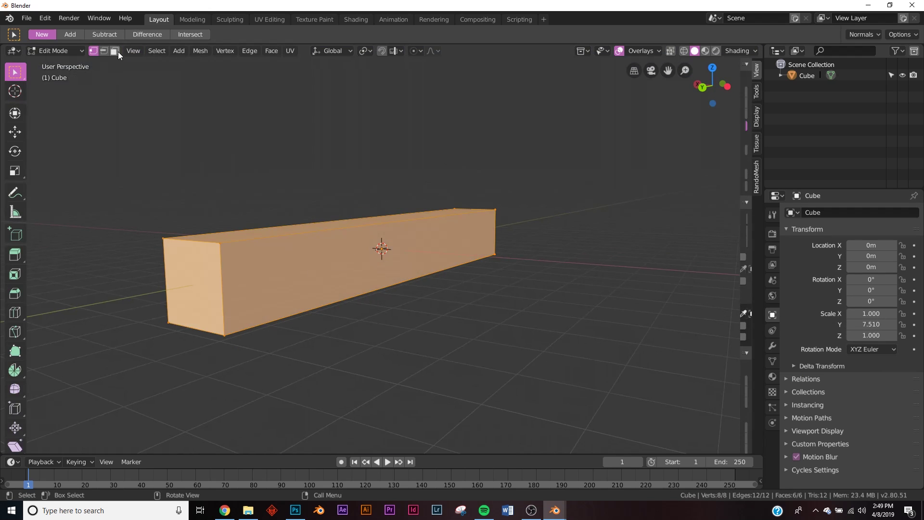
pyautogui.click(116, 51)
pyautogui.click(197, 270)
pyautogui.moveTo(481, 298); pyautogui.dragTo(414, 278, button='middle')
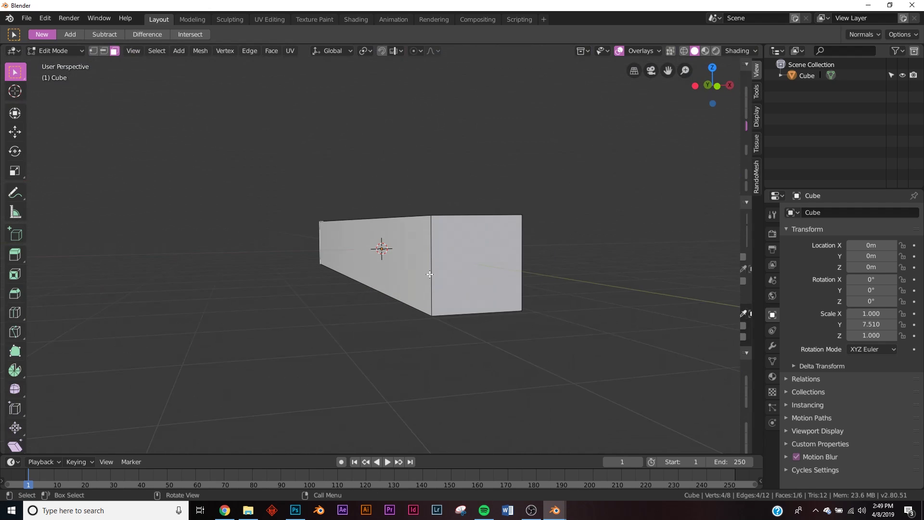
pyautogui.keyDown('shift'); pyautogui.click(468, 251); pyautogui.keyUp('shift')
pyautogui.press('x')
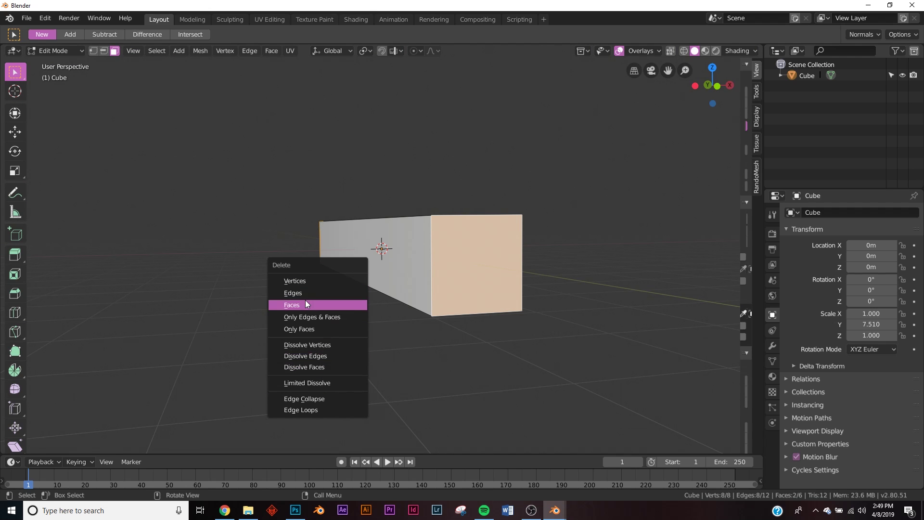
pyautogui.click(305, 305)
pyautogui.moveTo(456, 345); pyautogui.dragTo(314, 299, button='middle')
pyautogui.scroll(-3, 370, 310)
pyautogui.press('Tab')
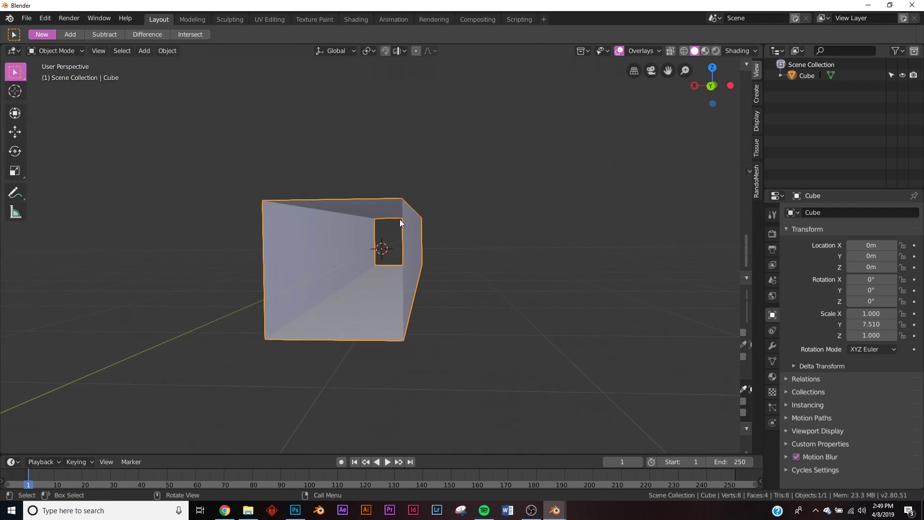
# Step: Add a Bevel modifier with a width of 0.27 m to the tunnel and apply it
pyautogui.click(772, 345)
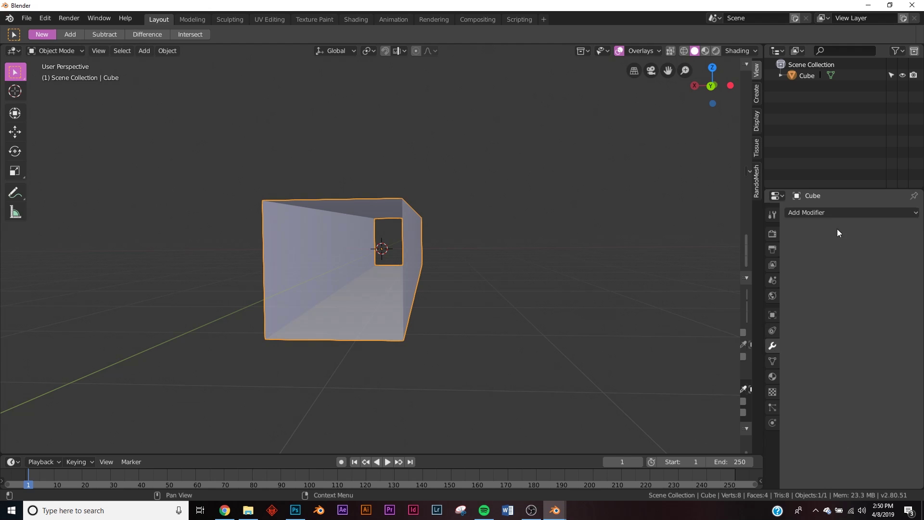
pyautogui.click(824, 212)
pyautogui.click(694, 249)
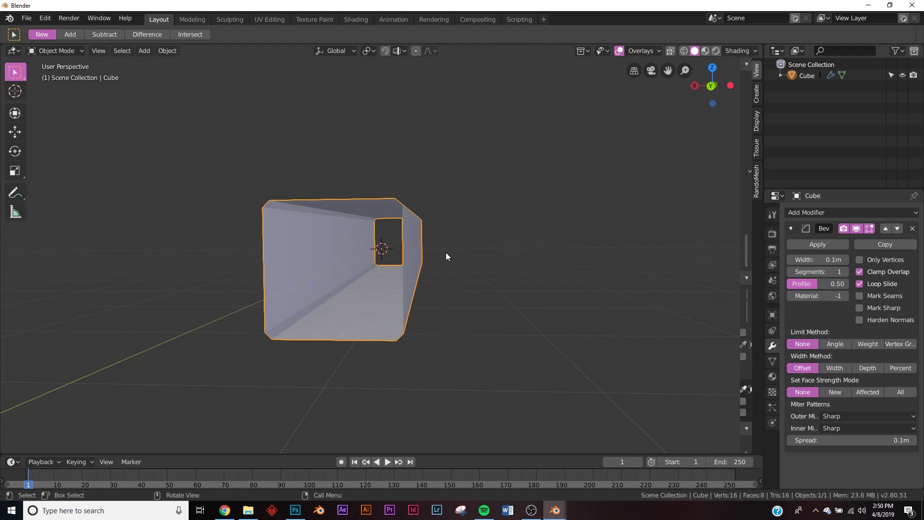
pyautogui.moveTo(818, 260)
pyautogui.mouseDown()
pyautogui.moveTo(839, 260)
pyautogui.moveTo(820, 260)
pyautogui.mouseUp()
pyautogui.scroll(2, 391, 259)
pyautogui.moveTo(390, 259); pyautogui.dragTo(394, 252, button='middle')
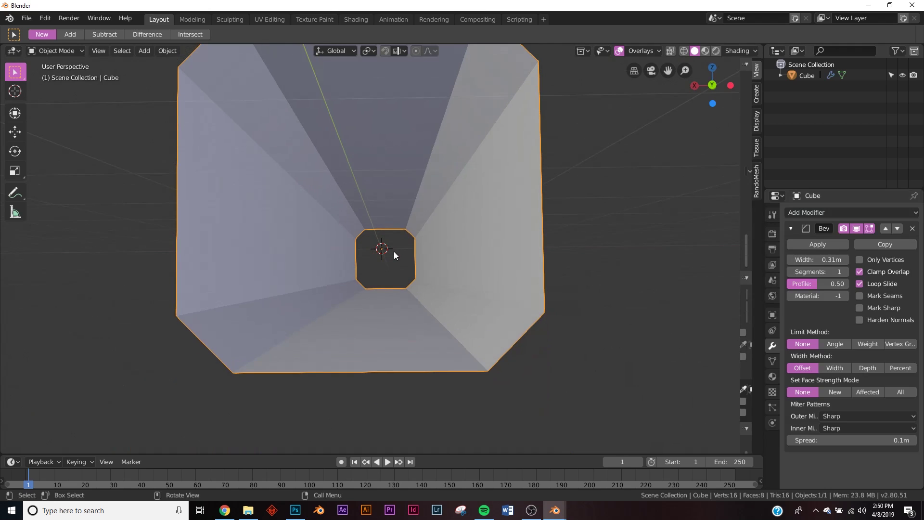
pyautogui.moveTo(818, 260)
pyautogui.mouseDown()
pyautogui.moveTo(799, 259)
pyautogui.moveTo(818, 259)
pyautogui.mouseUp()
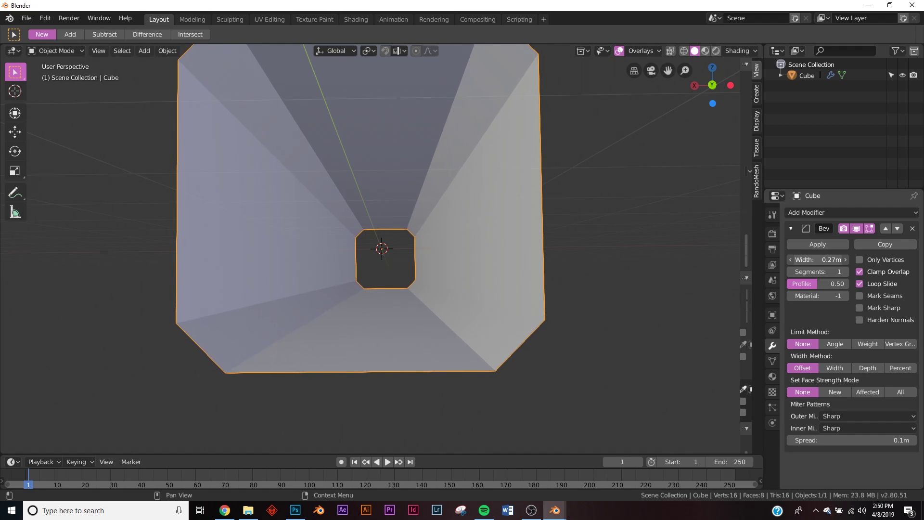
pyautogui.click(820, 244)
# Step: Duplicate the beveled tunnel and leave the copy in its original position
pyautogui.moveTo(514, 271); pyautogui.dragTo(372, 298, button='middle')
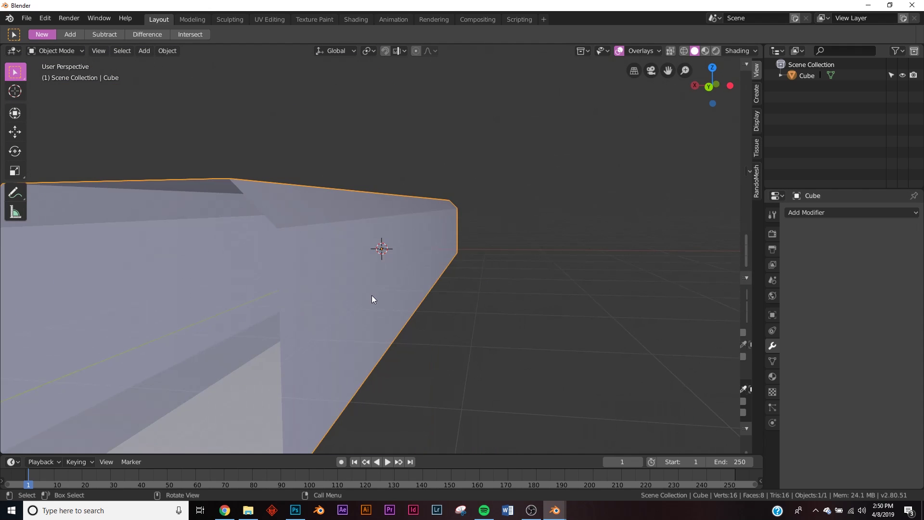
pyautogui.hotkey('shift', 'd')
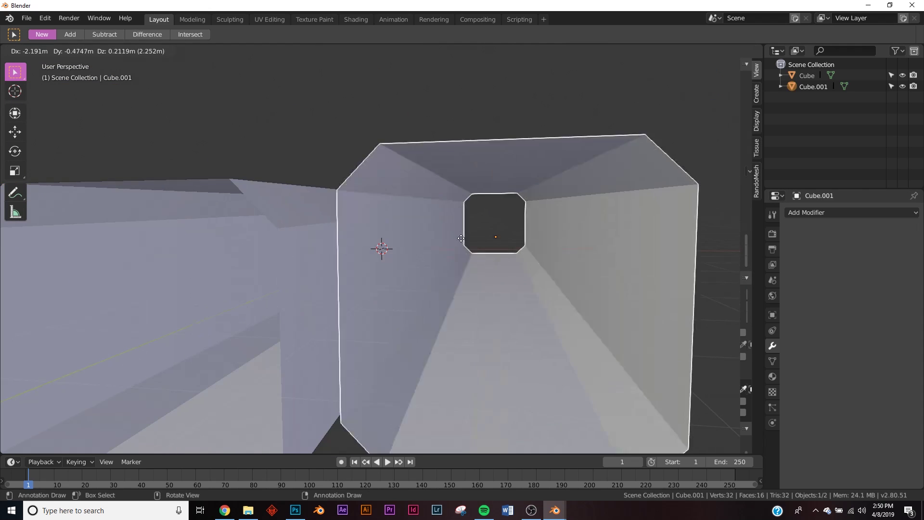
pyautogui.rightClick(572, 263)
pyautogui.moveTo(573, 262); pyautogui.dragTo(620, 284, button='middle')
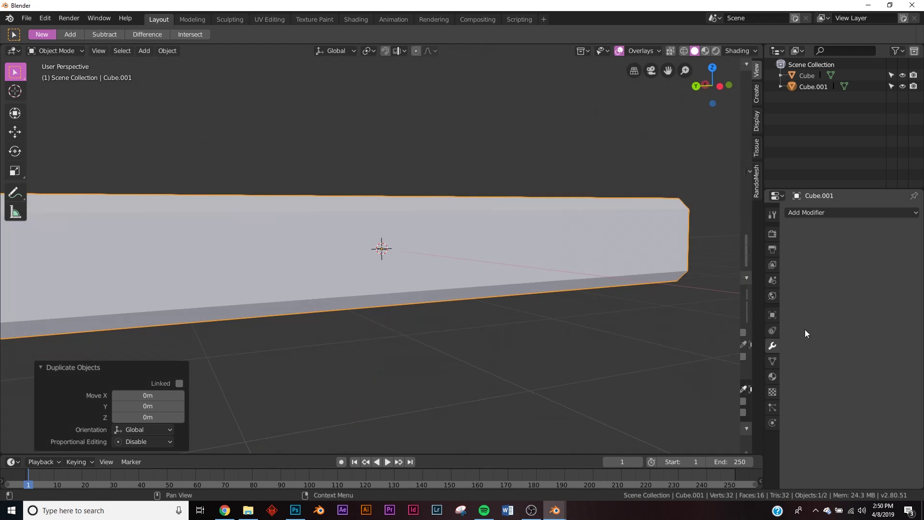
# Step: Shorten the duplicated tunnel to a narrow ring segment by setting its Y scale to 0.300
pyautogui.click(773, 316)
pyautogui.moveTo(871, 324); pyautogui.dragTo(648, 328)
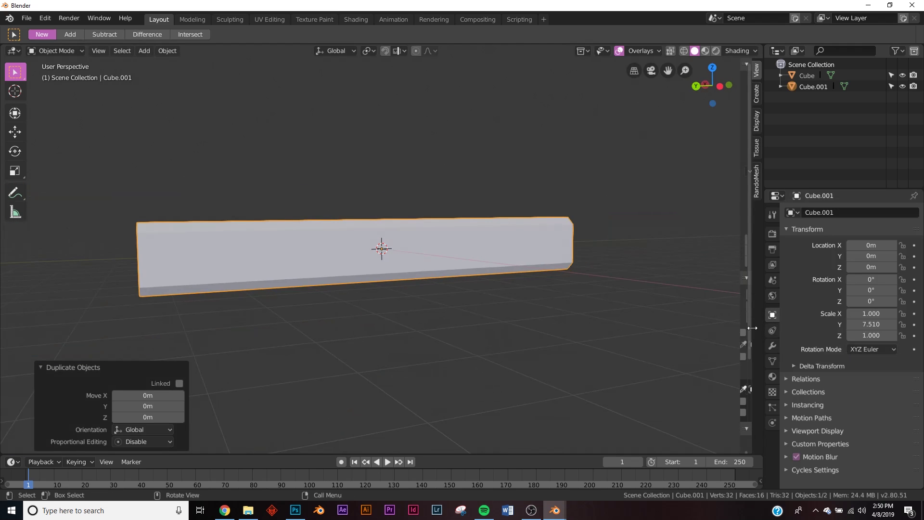
pyautogui.moveTo(872, 324); pyautogui.dragTo(548, 324)
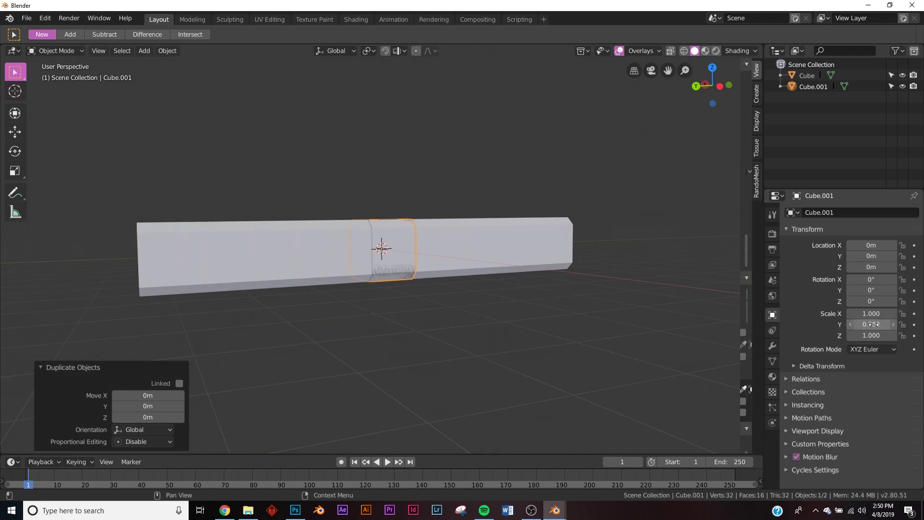
pyautogui.scroll(4, 491, 268)
pyautogui.moveTo(492, 269); pyautogui.dragTo(529, 275, button='middle')
pyautogui.moveTo(871, 325); pyautogui.dragTo(825, 325)
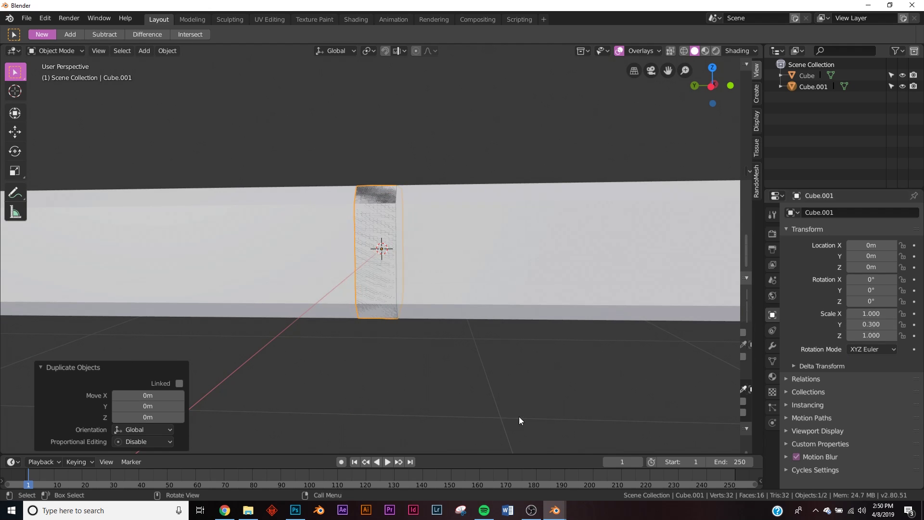
# Step: Check the reference image in the browser, return to Blender and move the ring segment 7.23 m along Y to the tunnel's end
pyautogui.click(225, 510)
pyautogui.scroll(-1, 314, 287)
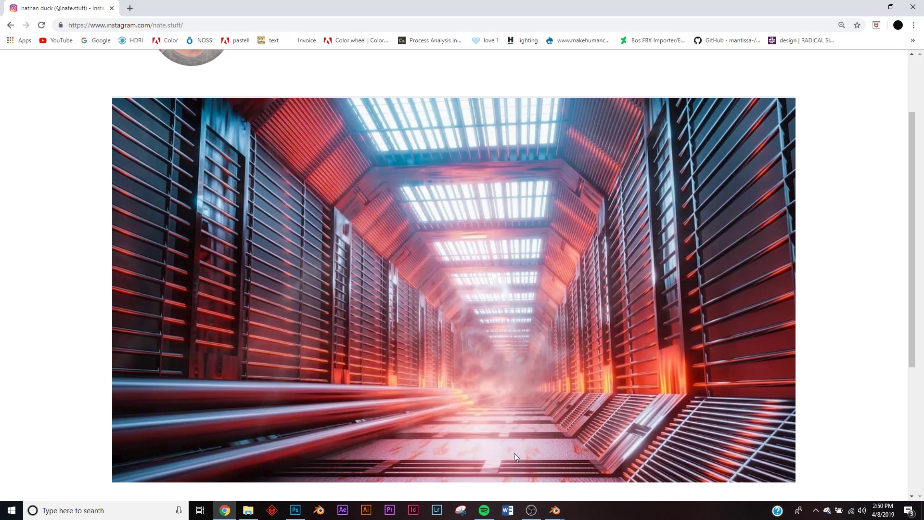
pyautogui.click(868, 7)
pyautogui.moveTo(395, 241); pyautogui.dragTo(416, 244, button='middle')
pyautogui.keyDown('shift'); pyautogui.moveTo(109, 222); pyautogui.dragTo(187, 198, button='middle'); pyautogui.keyUp('shift')
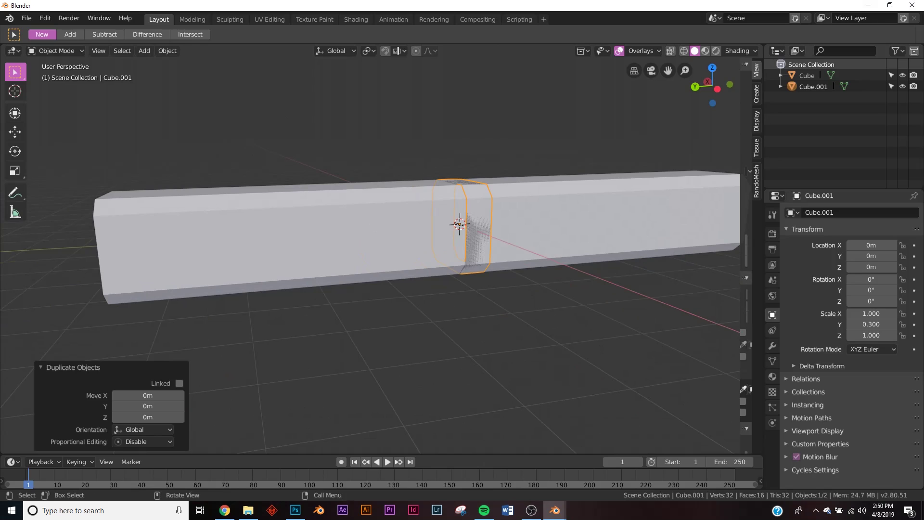
pyautogui.click(15, 113)
pyautogui.moveTo(401, 228); pyautogui.dragTo(66, 266)
pyautogui.moveTo(638, 332); pyautogui.dragTo(723, 323, button='middle')
pyautogui.scroll(2, 467, 307)
pyautogui.scroll(-2, 466, 310)
# Step: Add a Solidify modifier with a thickness of 0.08 m to the ring segment and apply it
pyautogui.click(772, 345)
pyautogui.click(838, 212)
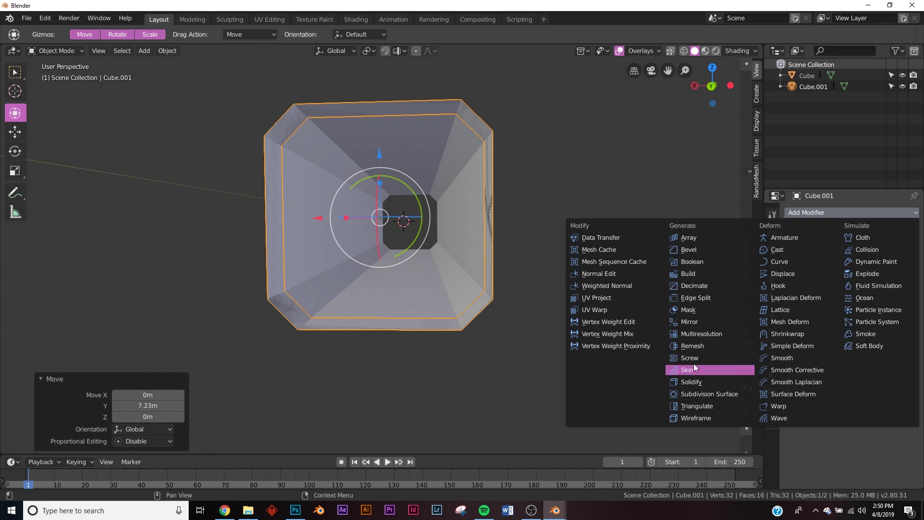
pyautogui.click(692, 381)
pyautogui.moveTo(821, 259); pyautogui.dragTo(857, 259)
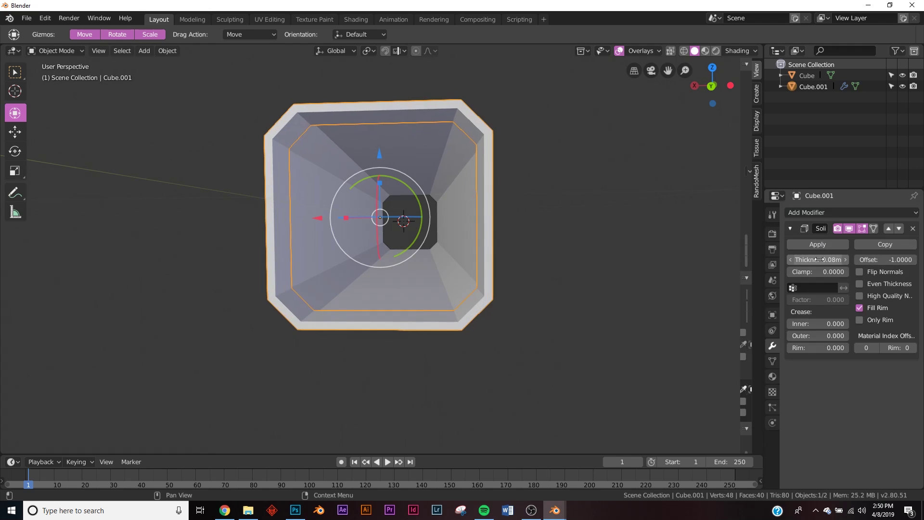
pyautogui.scroll(3, 442, 270)
pyautogui.click(815, 244)
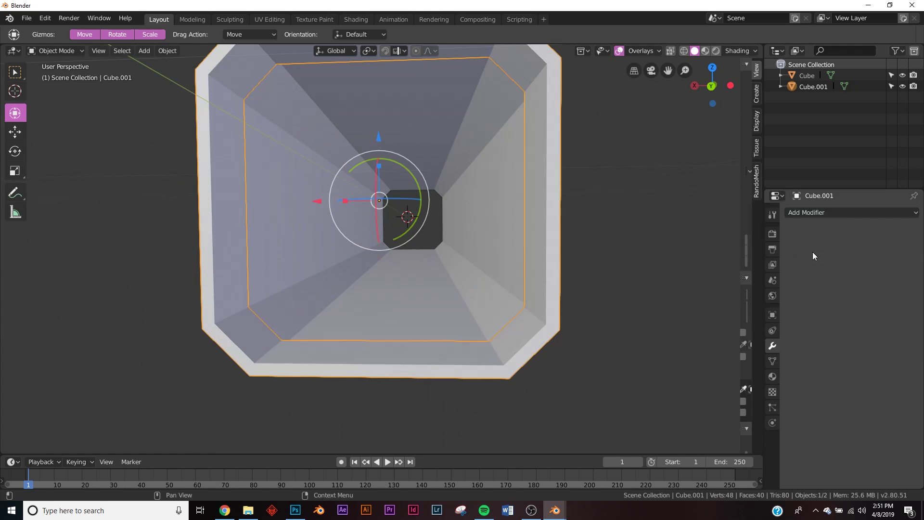
# Step: Subdivide the inner floor face of the ring segment with 3 cuts
pyautogui.moveTo(336, 258); pyautogui.dragTo(376, 267, button='middle')
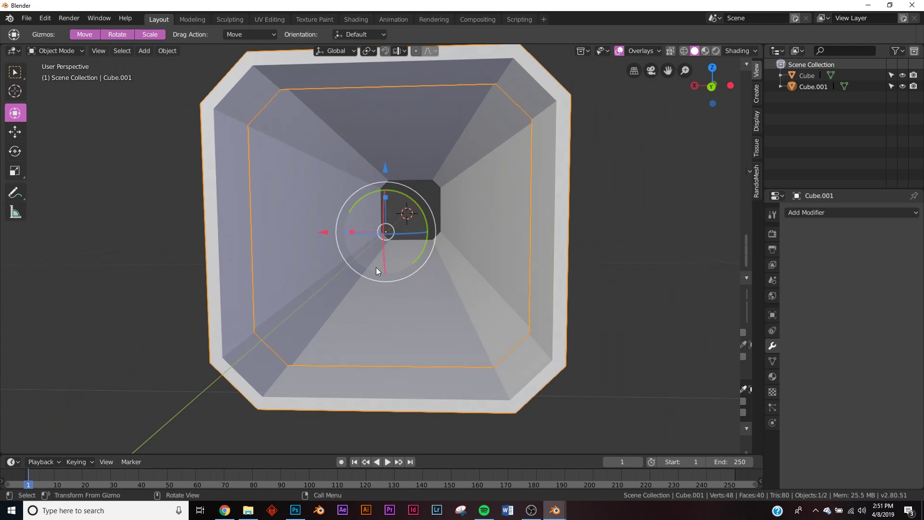
pyautogui.press('Tab')
pyautogui.click(369, 383)
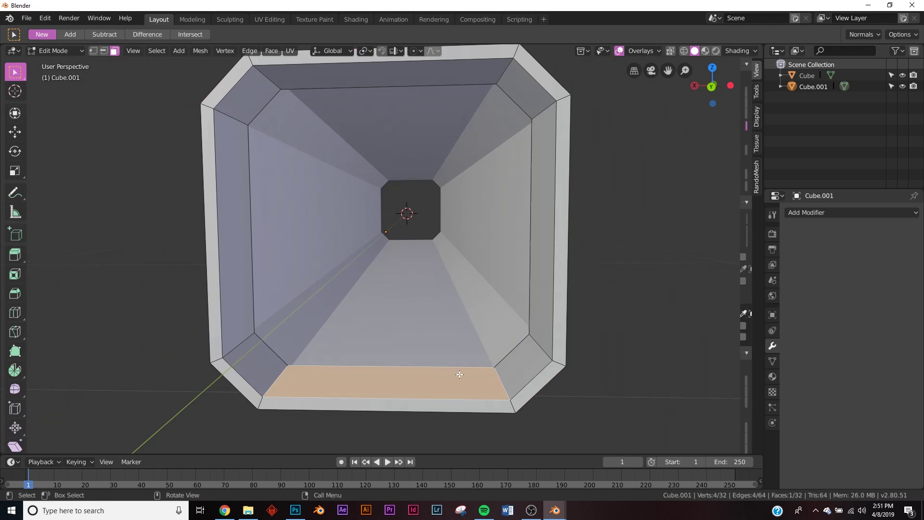
pyautogui.rightClick(397, 274)
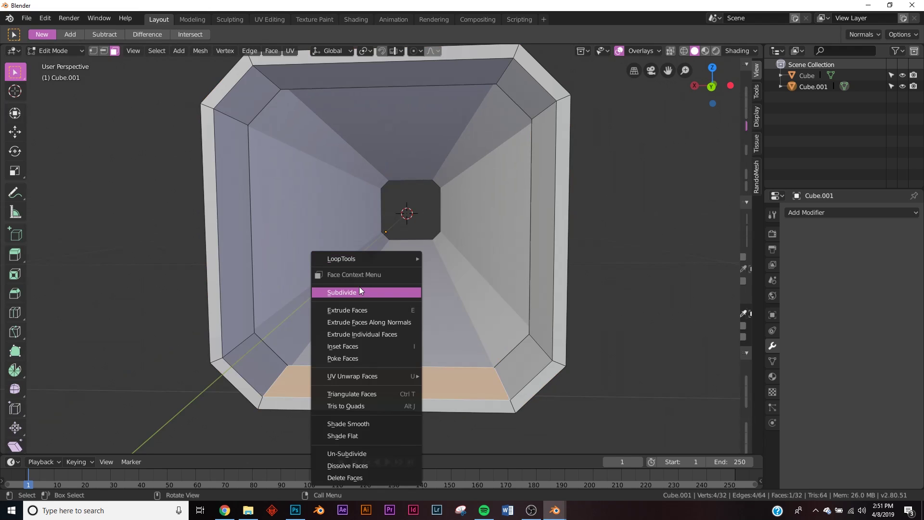
pyautogui.click(360, 291)
pyautogui.click(182, 369)
pyautogui.click(183, 370)
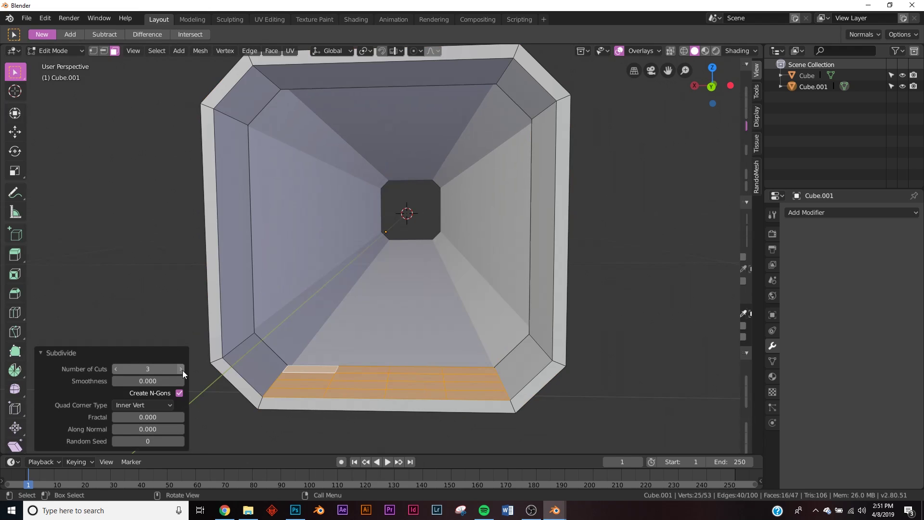
pyautogui.click(51, 352)
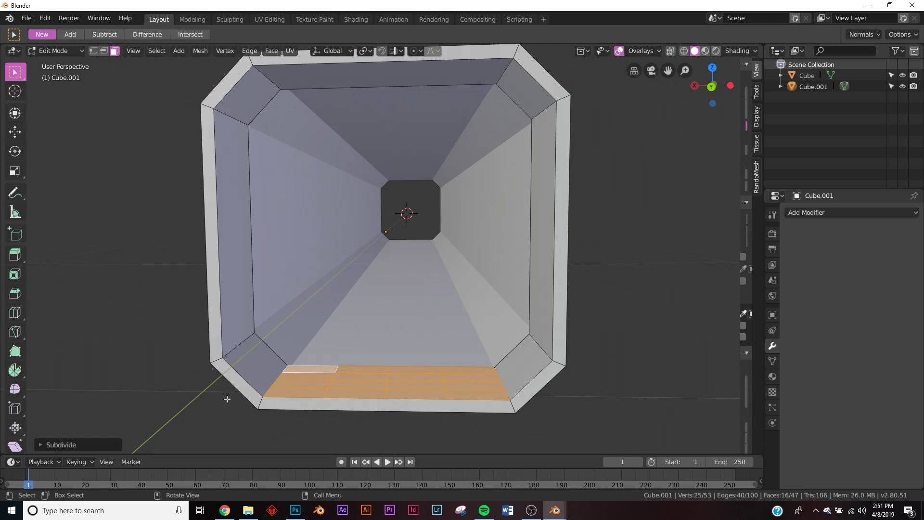
# Step: Inset each of the subdivided floor faces separately, with a thickness of about 0.04 m
pyautogui.click(14, 274)
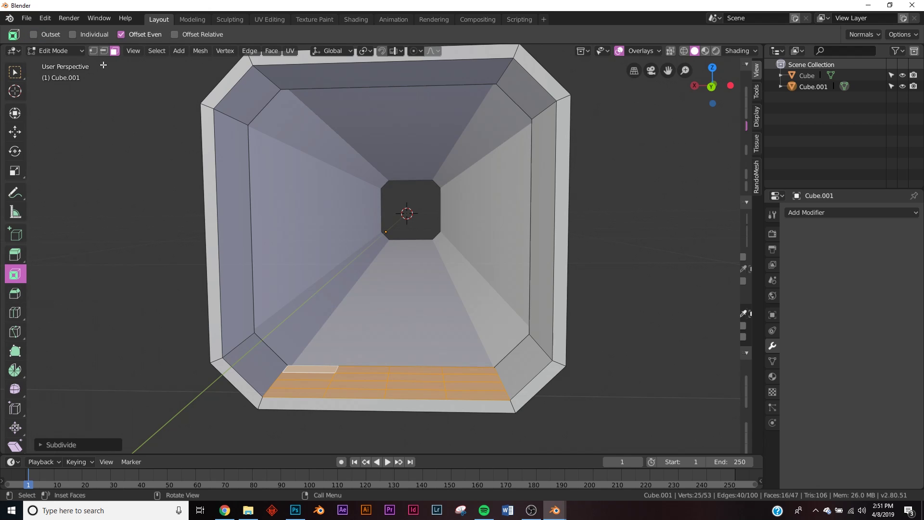
pyautogui.moveTo(128, 92); pyautogui.dragTo(93, 63)
pyautogui.moveTo(646, 385)
pyautogui.mouseDown()
pyautogui.moveTo(634, 385)
pyautogui.moveTo(641, 386)
pyautogui.mouseUp()
pyautogui.scroll(3, 567, 386)
pyautogui.moveTo(544, 388); pyautogui.dragTo(532, 320, button='middle')
pyautogui.scroll(-3, 533, 320)
pyautogui.moveTo(530, 274); pyautogui.dragTo(481, 359, button='middle')
pyautogui.keyDown('shift'); pyautogui.moveTo(481, 359); pyautogui.dragTo(484, 293, button='middle'); pyautogui.keyUp('shift')
pyautogui.scroll(3, 484, 293)
pyautogui.moveTo(710, 366); pyautogui.dragTo(701, 367)
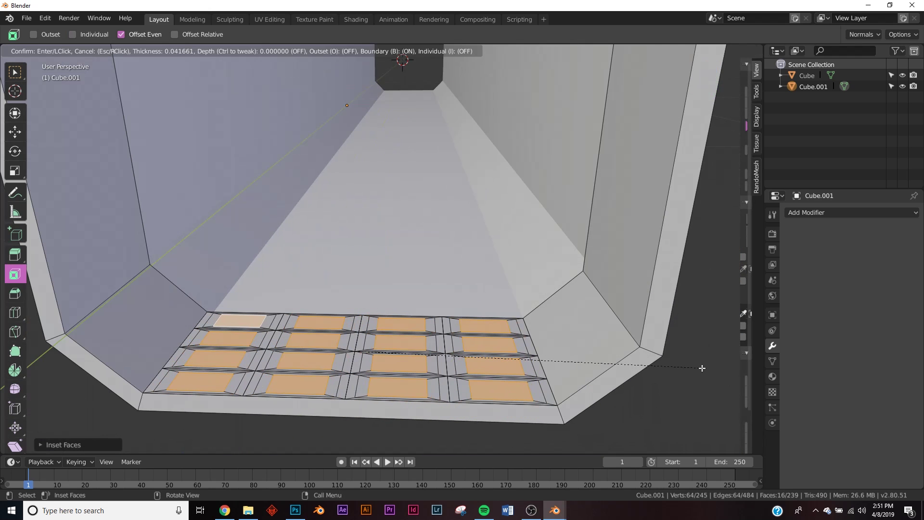
pyautogui.click(704, 368)
# Step: Extrude the inset floor faces by -0.02 m along their normals to form recessed panels, and return to Object Mode
pyautogui.press('e')
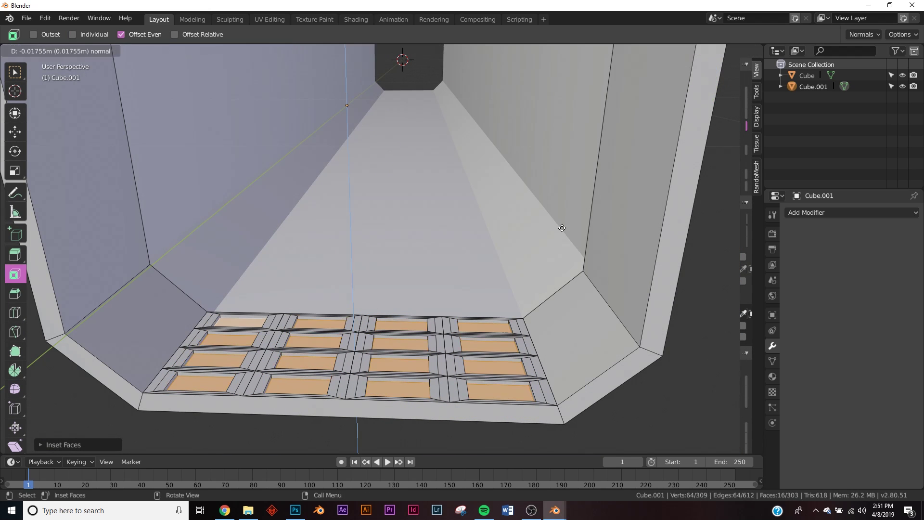
pyautogui.press('ctrl')
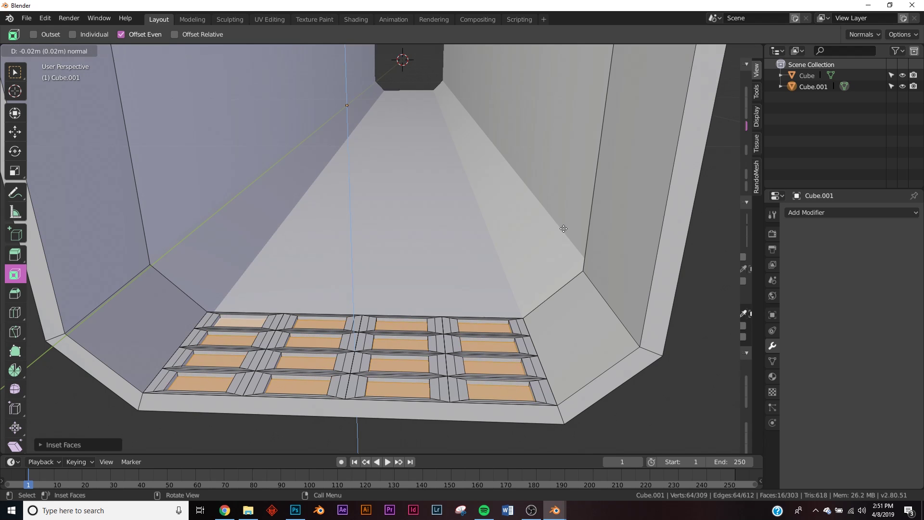
pyautogui.click(563, 229)
pyautogui.press('Tab')
pyautogui.moveTo(507, 283); pyautogui.dragTo(465, 274, button='middle')
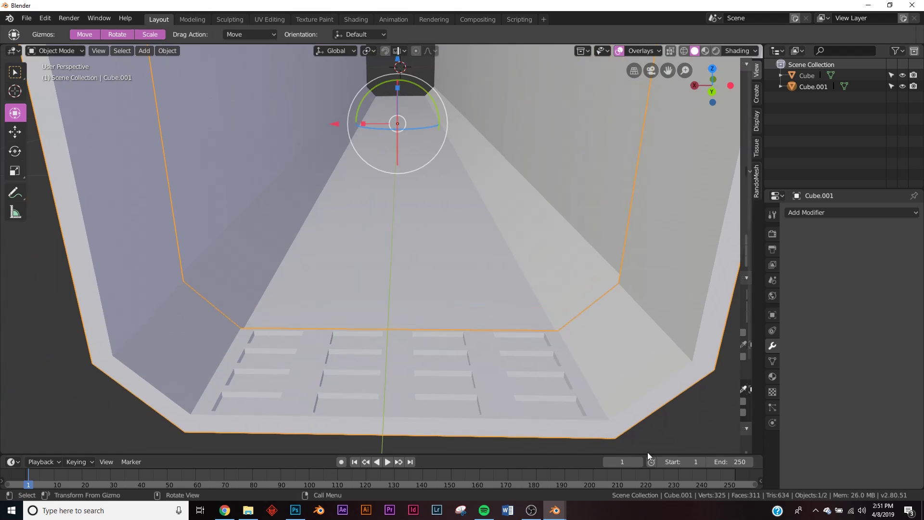
# Step: Switch the solid viewport lighting to MatCap and choose the glossy metallic sphere with warm and cool highlights
pyautogui.click(747, 51)
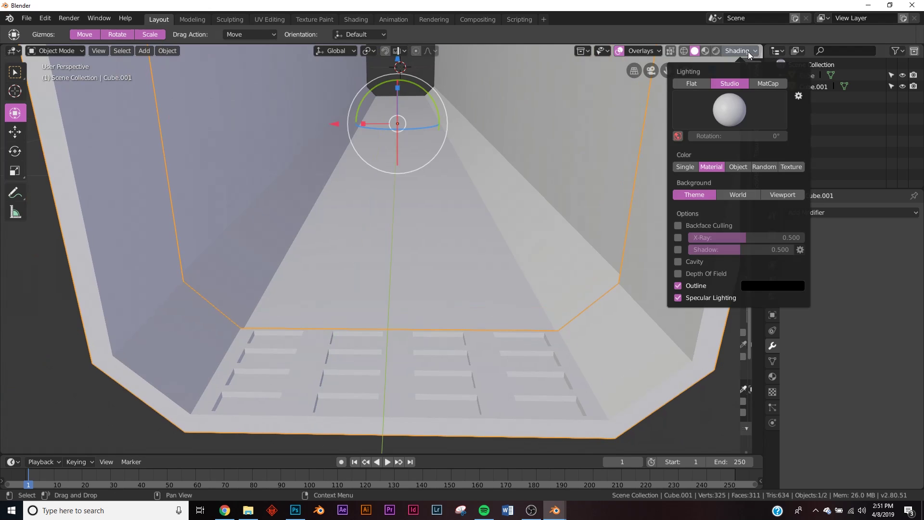
pyautogui.click(767, 85)
pyautogui.click(733, 111)
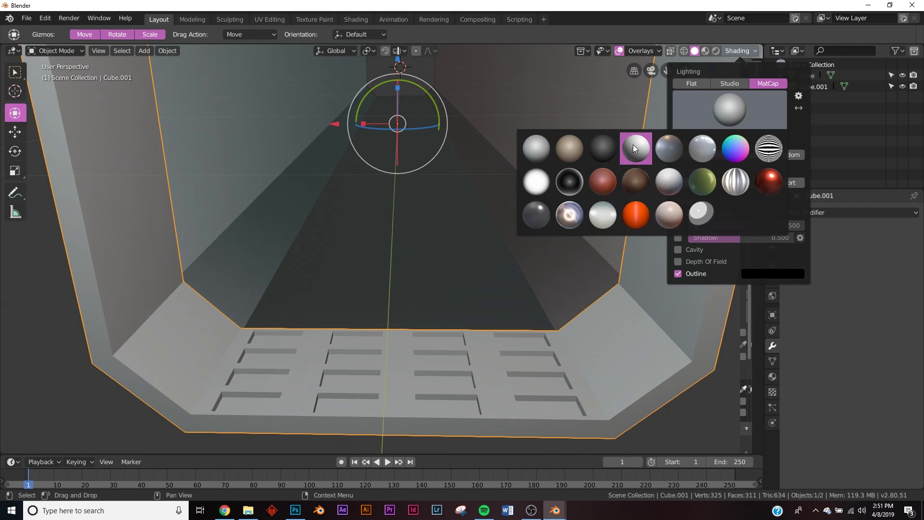
pyautogui.click(573, 218)
pyautogui.moveTo(492, 232)
pyautogui.mouseDown(button='middle')
pyautogui.moveTo(480, 228)
pyautogui.moveTo(496, 203)
pyautogui.moveTo(477, 220)
pyautogui.moveTo(482, 183)
pyautogui.moveTo(495, 268)
pyautogui.moveTo(481, 259)
pyautogui.moveTo(460, 264)
pyautogui.moveTo(443, 287)
pyautogui.moveTo(337, 241)
pyautogui.moveTo(274, 141)
pyautogui.moveTo(313, 203)
pyautogui.moveTo(283, 183)
pyautogui.mouseUp(button='middle')
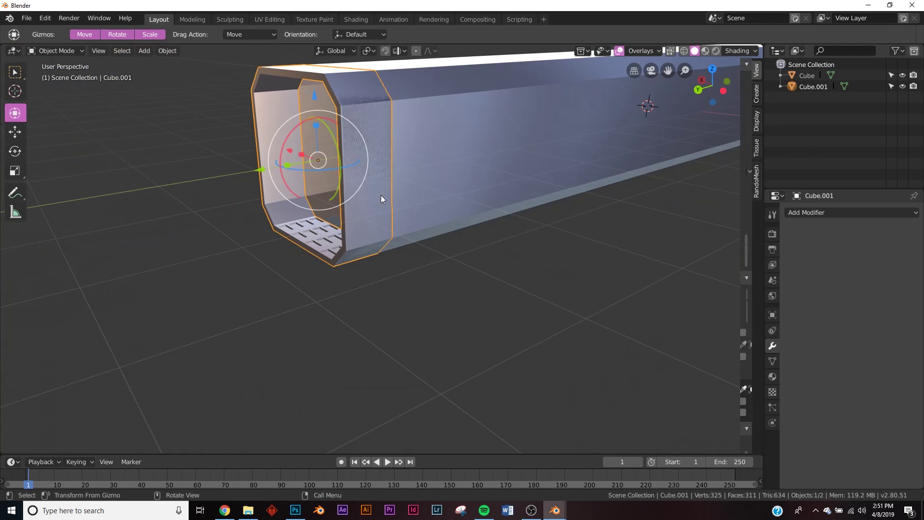
pyautogui.moveTo(366, 186); pyautogui.dragTo(440, 242, button='middle')
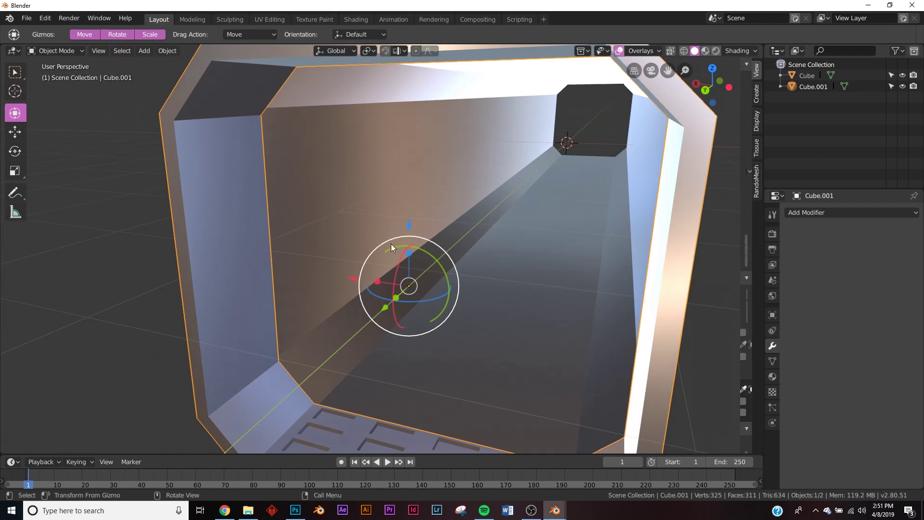
# Step: Select the two opposite inner side wall faces of the ring segment and inset them by about 0.25 m
pyautogui.press('Tab')
pyautogui.click(231, 210)
pyautogui.moveTo(342, 241); pyautogui.dragTo(430, 259, button='middle')
pyautogui.keyDown('shift'); pyautogui.click(490, 221); pyautogui.keyUp('shift')
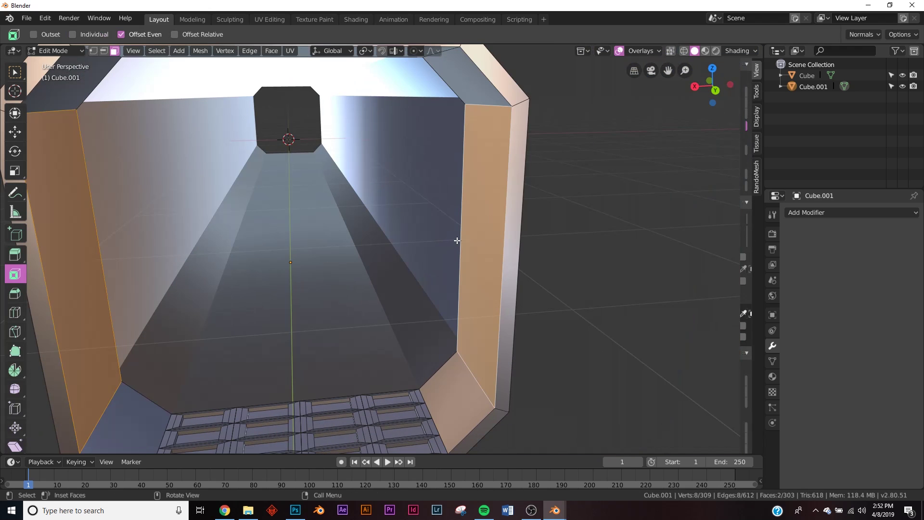
pyautogui.scroll(-4, 456, 240)
pyautogui.press('i')
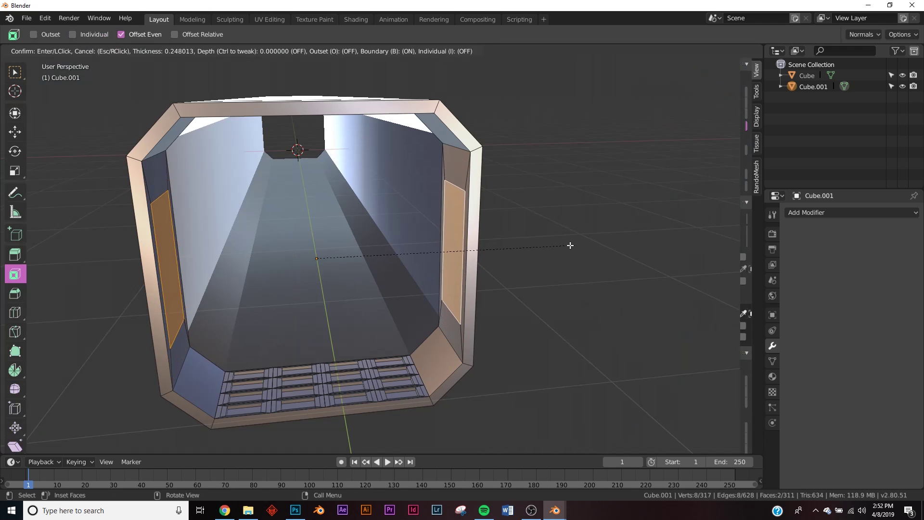
pyautogui.click(564, 248)
# Step: Extrude the two inset wall faces and scale them outward by about 1.06 into recesses, finishing in Object Mode
pyautogui.press('e')
pyautogui.press('s')
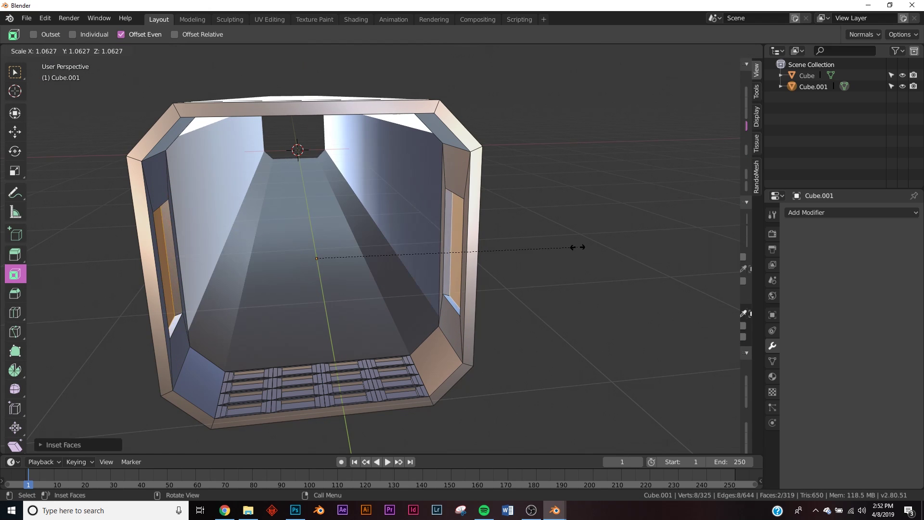
pyautogui.click(582, 248)
pyautogui.press('Tab')
# Step: Add an Array modifier to the ring segment and set its relative X offset to 0
pyautogui.moveTo(520, 262); pyautogui.dragTo(199, 279, button='middle')
pyautogui.scroll(2, 83, 238)
pyautogui.scroll(-2, 84, 237)
pyautogui.moveTo(373, 227); pyautogui.dragTo(347, 225, button='middle')
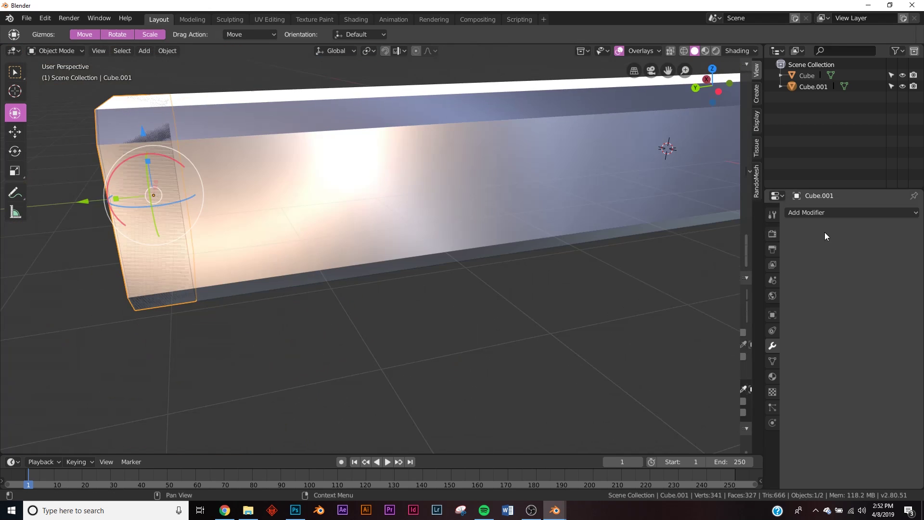
pyautogui.click(829, 213)
pyautogui.click(717, 237)
pyautogui.moveTo(717, 237); pyautogui.dragTo(72, 268, button='middle')
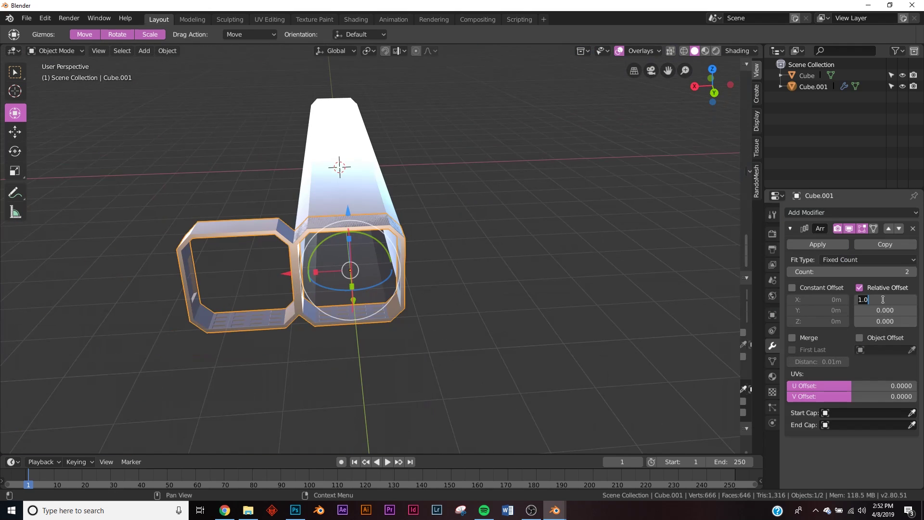
pyautogui.write('0')
pyautogui.press('Return')
# Step: Set the array's relative Y offset to -2.6 so the ring copies are spaced along the tunnel
pyautogui.moveTo(885, 313); pyautogui.dragTo(851, 314)
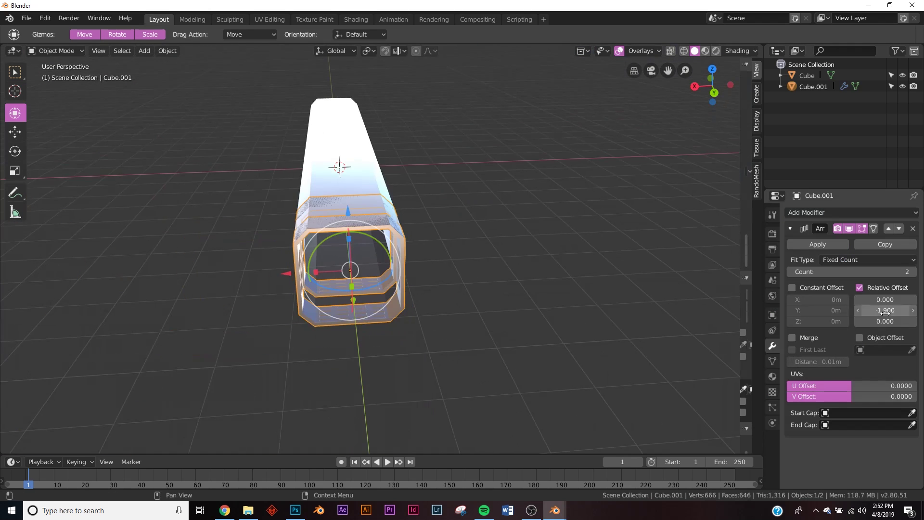
pyautogui.moveTo(366, 270)
pyautogui.mouseDown(button='middle')
pyautogui.moveTo(398, 261)
pyautogui.moveTo(376, 259)
pyautogui.mouseUp(button='middle')
pyautogui.moveTo(885, 311); pyautogui.dragTo(865, 310)
pyautogui.moveTo(602, 289); pyautogui.dragTo(423, 248, button='middle')
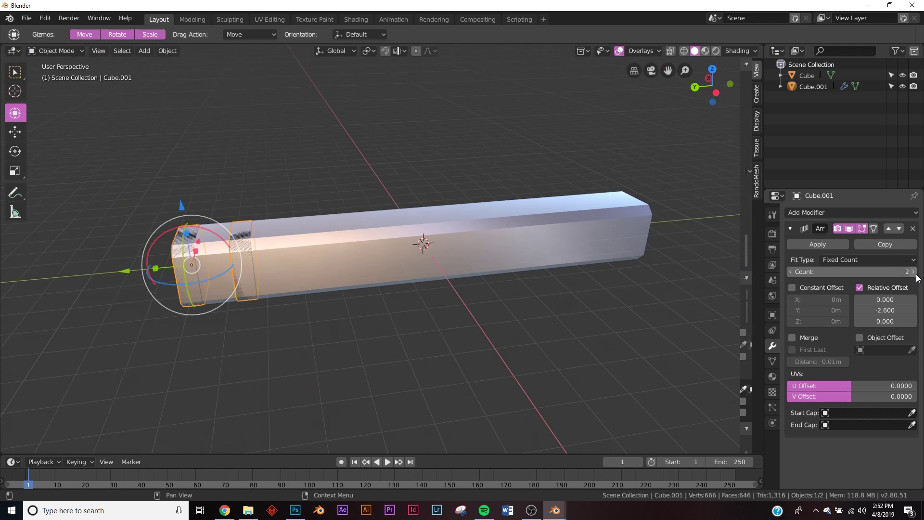
# Step: Set the array count to 11 so the rings run along the tunnel's length
pyautogui.moveTo(905, 273); pyautogui.dragTo(913, 273)
pyautogui.moveTo(563, 275); pyautogui.dragTo(341, 278, button='middle')
pyautogui.scroll(6, 294, 308)
pyautogui.moveTo(314, 350); pyautogui.dragTo(352, 318, button='middle')
pyautogui.scroll(-2, 372, 316)
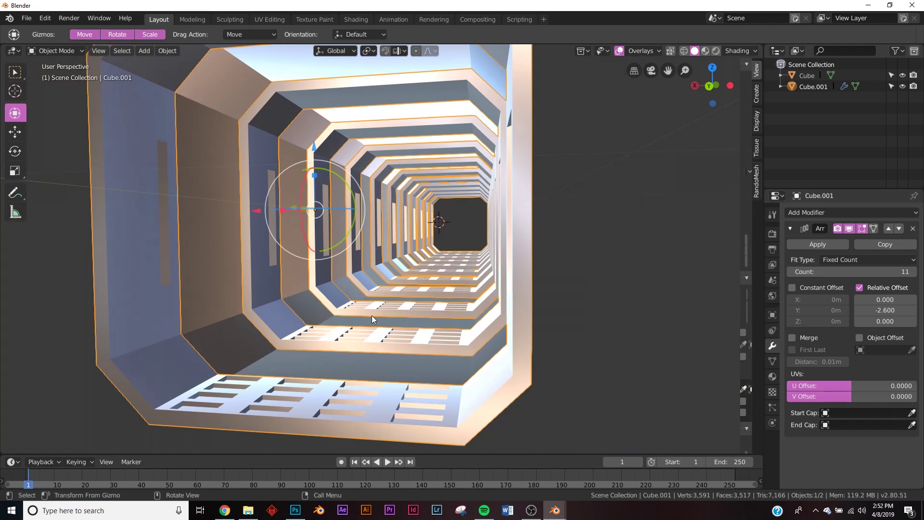
pyautogui.scroll(-4, 420, 222)
pyautogui.moveTo(425, 212); pyautogui.dragTo(432, 229, button='middle')
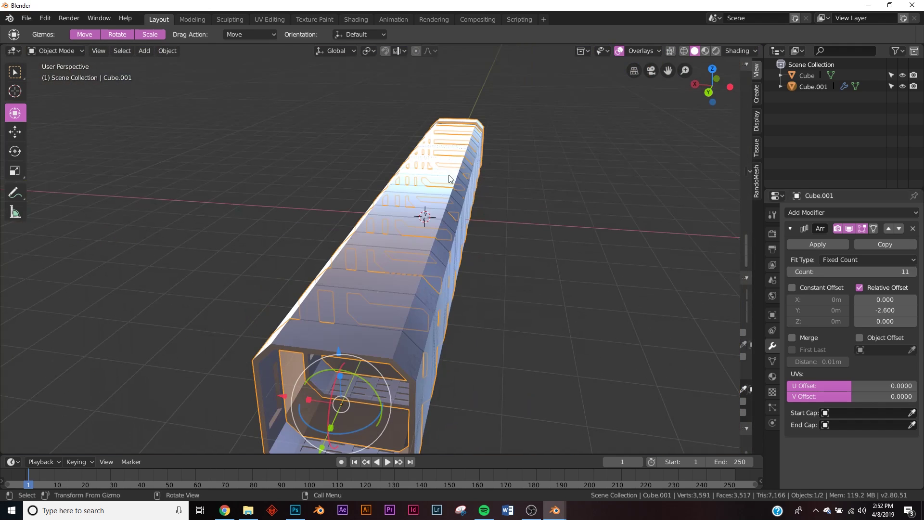
# Step: Add a mesh plane and lower it to the corridor floor, at a Z location of about -0.94 m
pyautogui.hotkey('shift', 'a')
pyautogui.moveTo(471, 117)
pyautogui.click(515, 118)
pyautogui.moveTo(465, 303); pyautogui.dragTo(465, 281, button='middle')
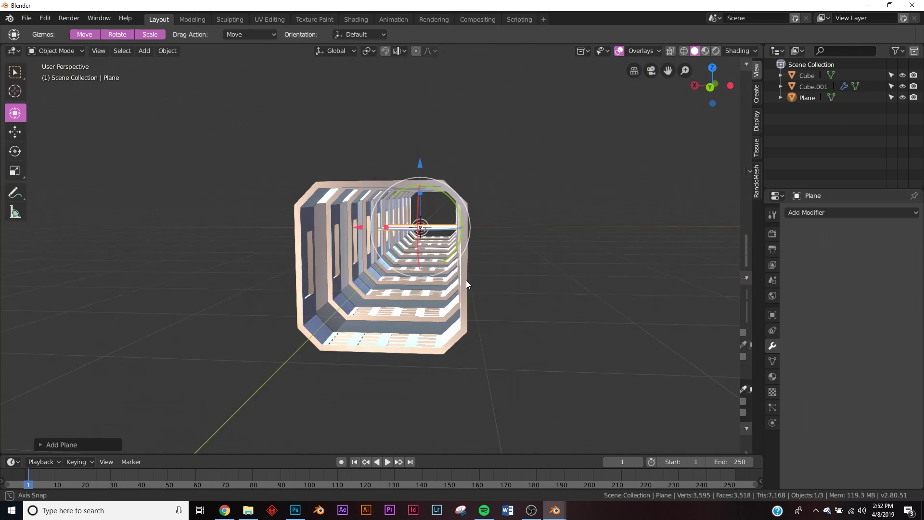
pyautogui.scroll(5, 460, 275)
pyautogui.moveTo(435, 158); pyautogui.dragTo(442, 209)
pyautogui.moveTo(442, 209); pyautogui.dragTo(492, 292, button='middle')
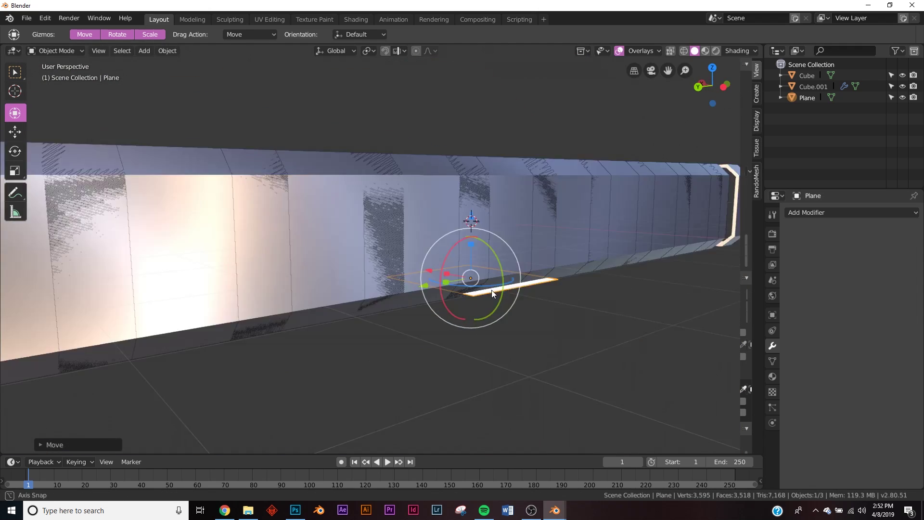
# Step: Stretch the floor plane along the corridor by setting its Y scale to 7.72
pyautogui.click(773, 315)
pyautogui.moveTo(871, 325); pyautogui.dragTo(919, 324)
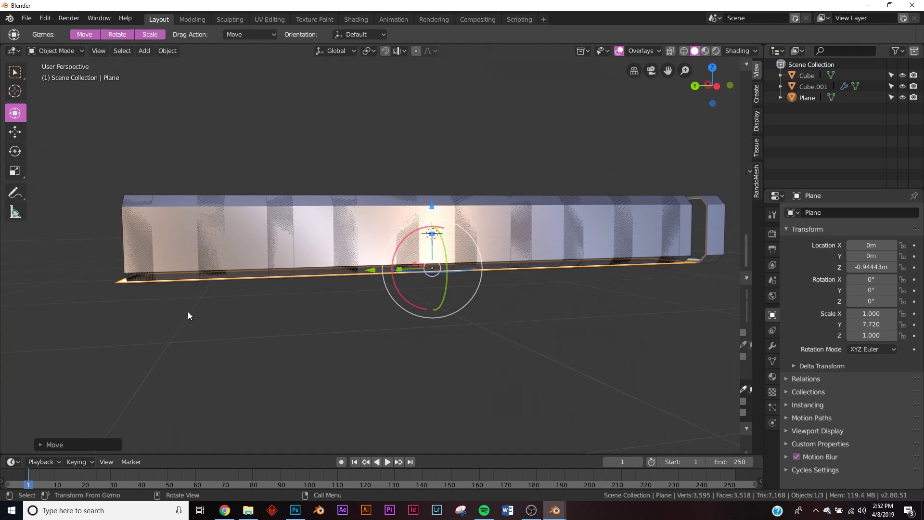
pyautogui.moveTo(202, 316); pyautogui.dragTo(295, 319, button='middle')
pyautogui.scroll(3, 295, 319)
pyautogui.moveTo(449, 344); pyautogui.dragTo(439, 335, button='middle')
# Step: Compare the floor with the plane hidden and shown, and fine-tune the plane's height
pyautogui.click(902, 97)
pyautogui.moveTo(247, 418); pyautogui.dragTo(333, 408, button='middle')
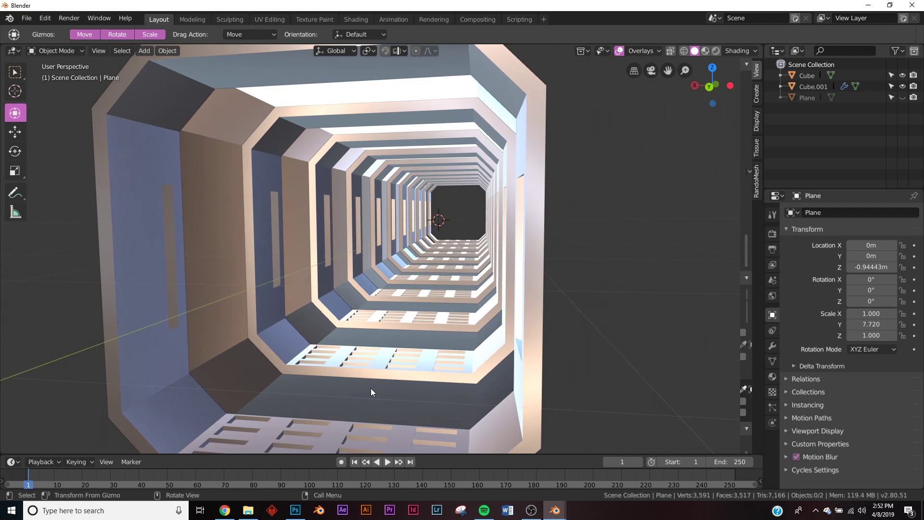
pyautogui.click(902, 97)
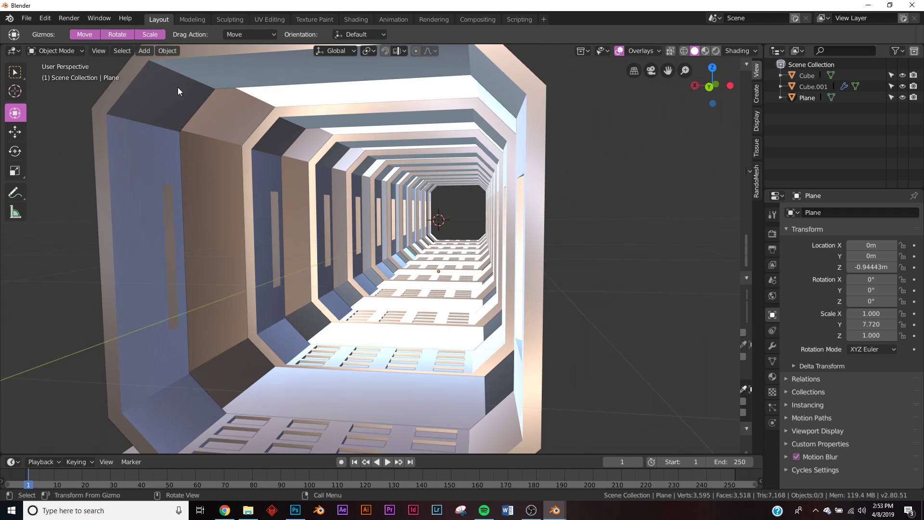
pyautogui.moveTo(515, 74); pyautogui.dragTo(556, 203, button='middle')
pyautogui.click(807, 97)
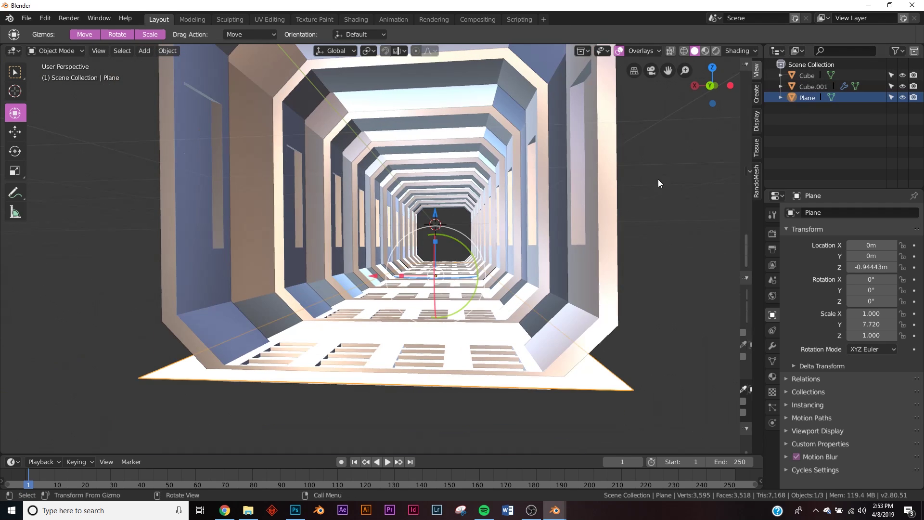
pyautogui.moveTo(435, 211); pyautogui.dragTo(445, 219)
# Step: Duplicate the original tunnel object and leave the copy in place at the same location
pyautogui.moveTo(494, 335)
pyautogui.mouseDown(button='middle')
pyautogui.moveTo(495, 351)
pyautogui.moveTo(498, 334)
pyautogui.mouseUp(button='middle')
pyautogui.scroll(2, 496, 351)
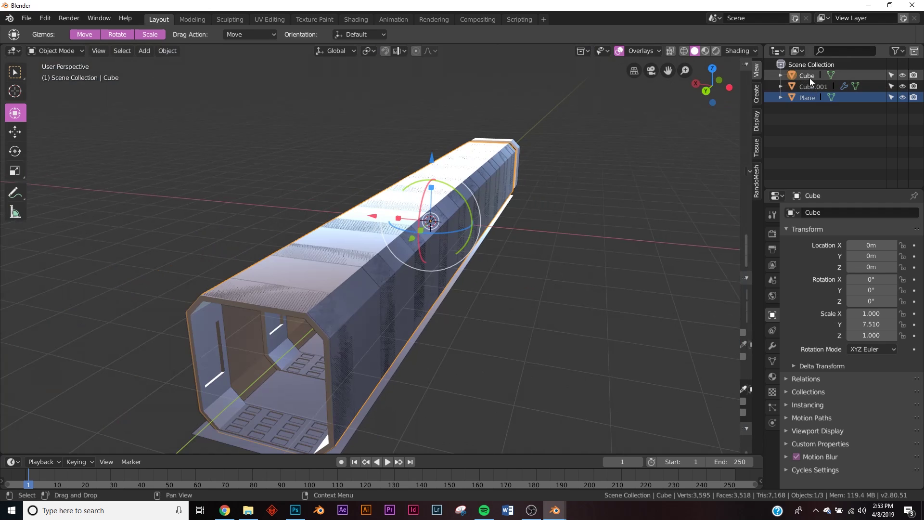
pyautogui.hotkey('shift', 'd')
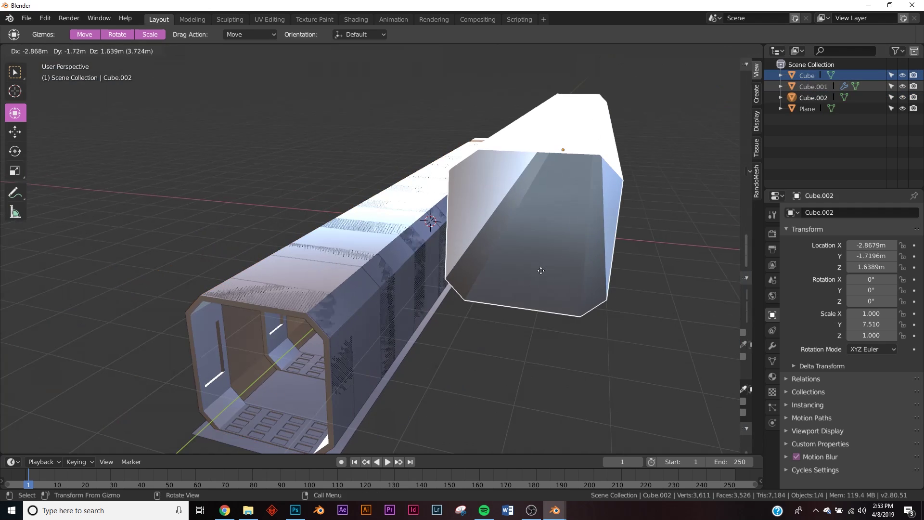
pyautogui.rightClick(332, 358)
pyautogui.scroll(4, 357, 344)
# Step: Select all faces of the duplicated tunnel in Edit Mode and subdivide them
pyautogui.press('Tab')
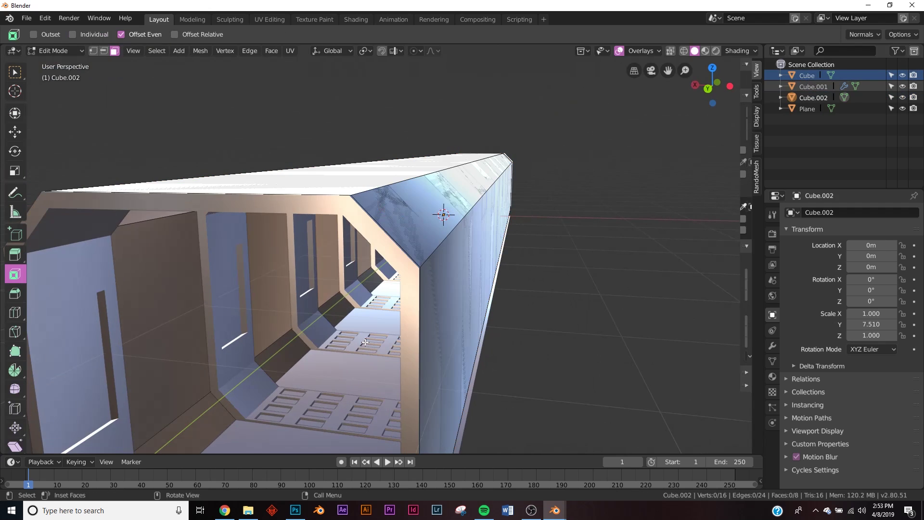
pyautogui.scroll(2, 367, 339)
pyautogui.press('a')
pyautogui.moveTo(439, 131); pyautogui.dragTo(386, 155, button='middle')
pyautogui.moveTo(264, 292); pyautogui.dragTo(320, 265, button='middle')
pyautogui.rightClick(320, 265)
pyautogui.click(320, 266)
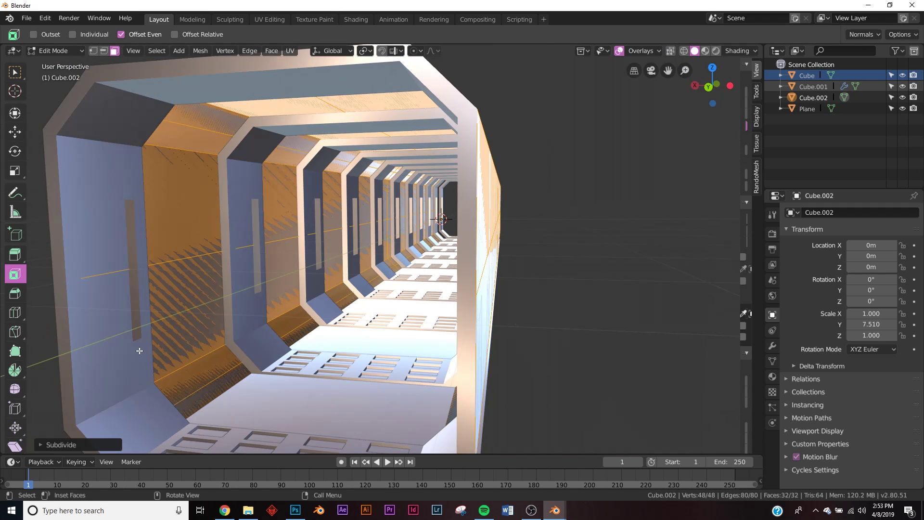
# Step: Set the subdivision's number of cuts to 20 on the duplicated tunnel
pyautogui.click(66, 444)
pyautogui.moveTo(144, 369); pyautogui.dragTo(164, 369)
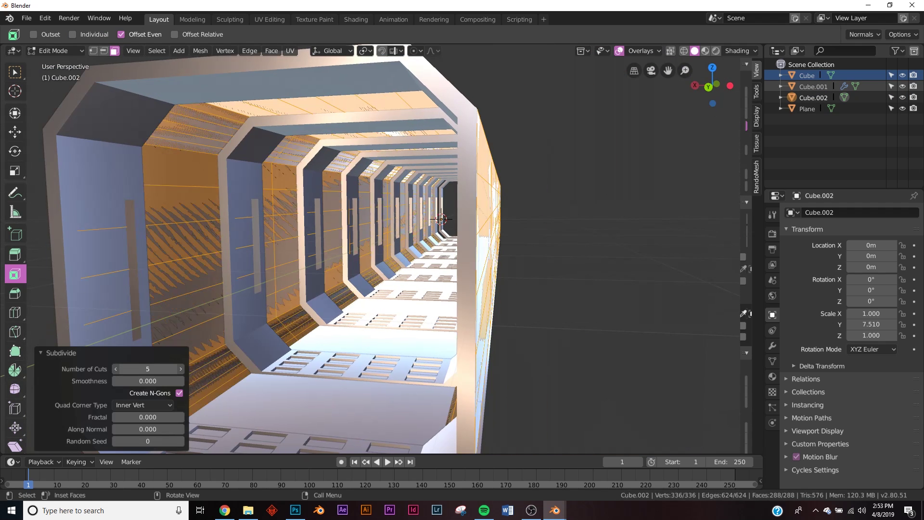
pyautogui.click(152, 368)
pyautogui.write('100')
pyautogui.press('Return')
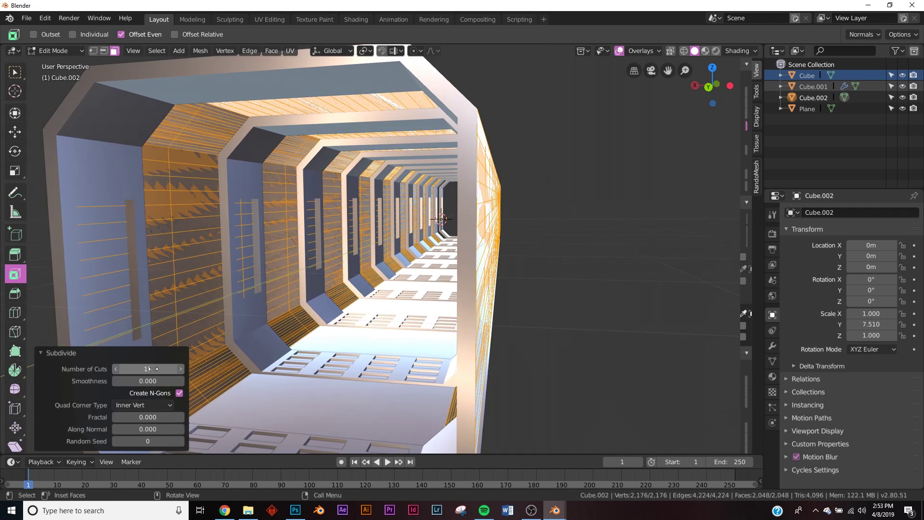
pyautogui.click(151, 369)
pyautogui.write('25')
pyautogui.press('Return')
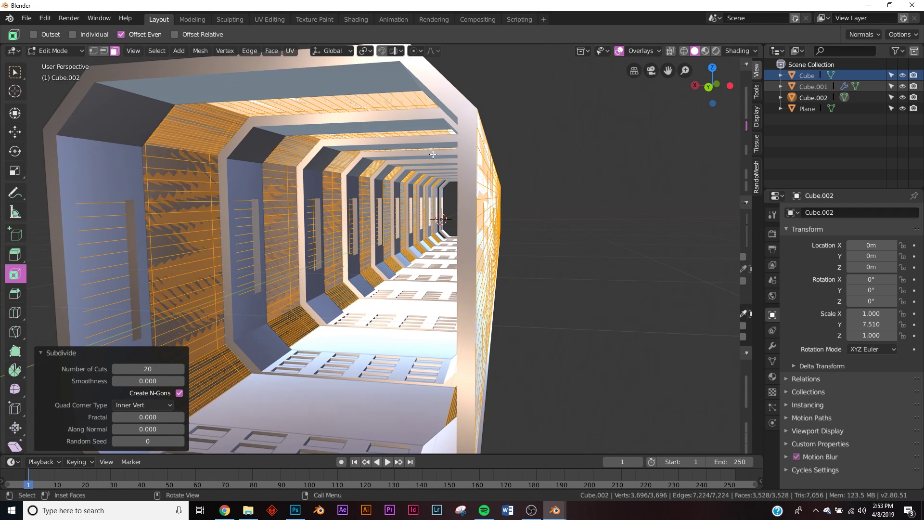
pyautogui.click(56, 352)
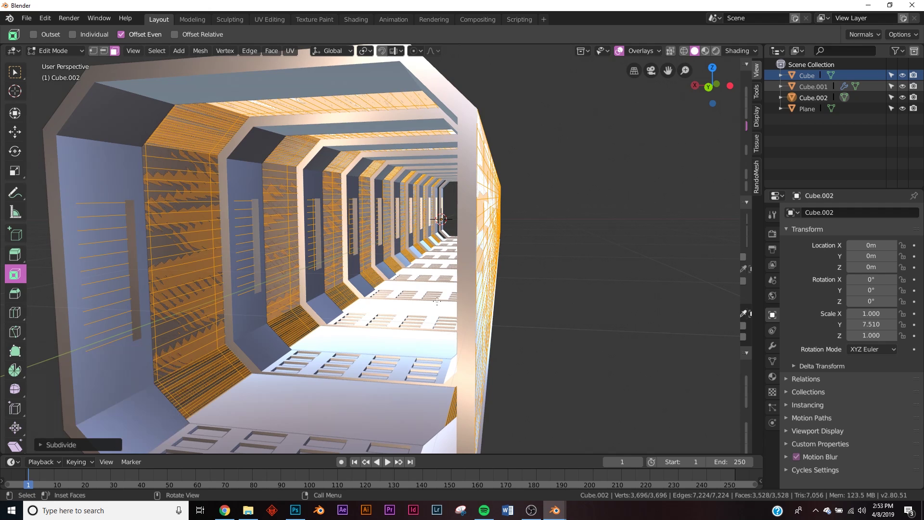
# Step: Return to Object Mode and add a Wireframe modifier to the subdivided tunnel copy
pyautogui.press('Tab')
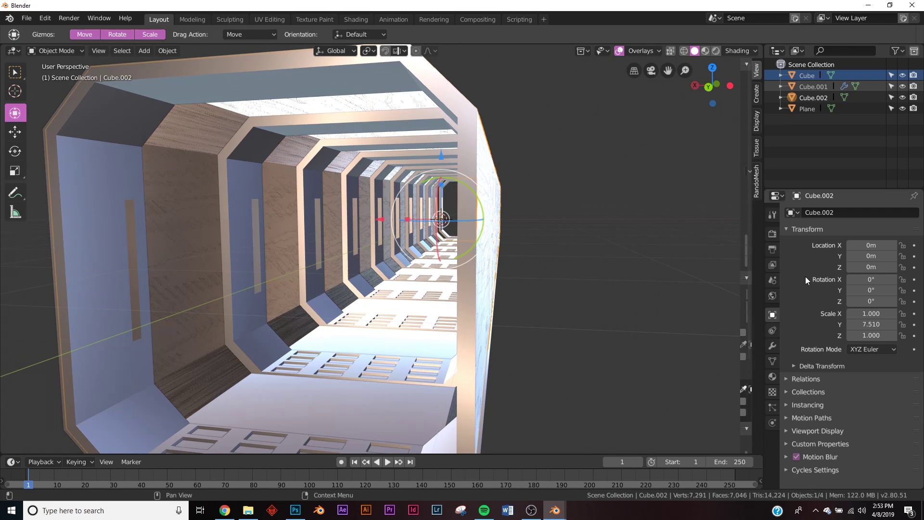
pyautogui.click(772, 345)
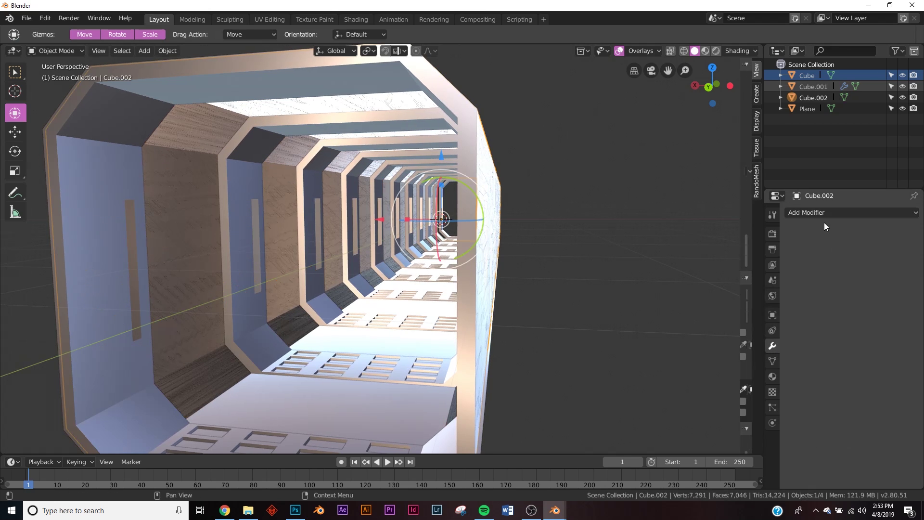
pyautogui.click(832, 212)
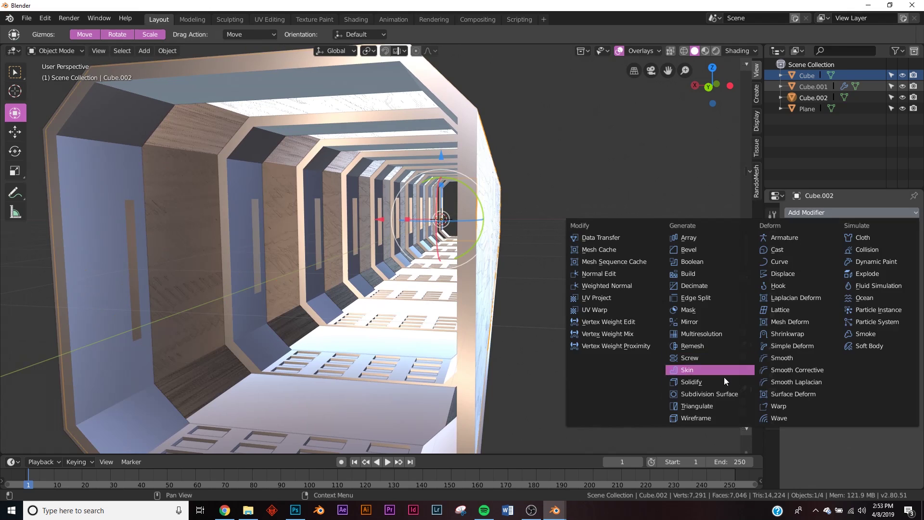
pyautogui.click(708, 415)
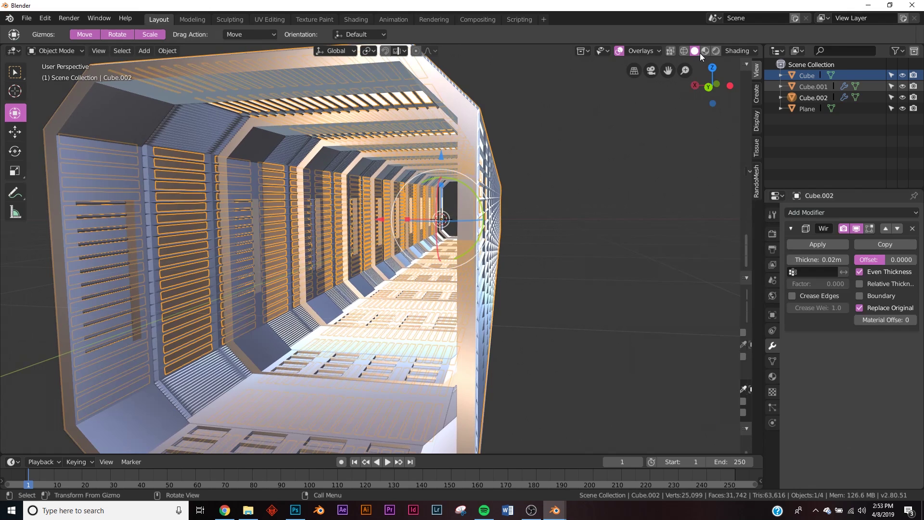
# Step: Hide the viewport overlays, compare the corridor interior with the reference image in Chrome, and return to Blender
pyautogui.click(619, 51)
pyautogui.moveTo(309, 181); pyautogui.dragTo(449, 220, button='middle')
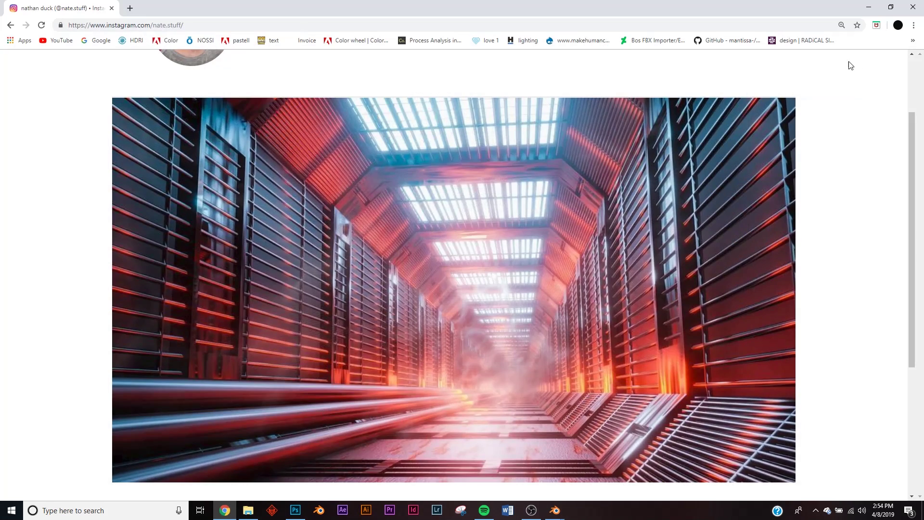
pyautogui.click(869, 10)
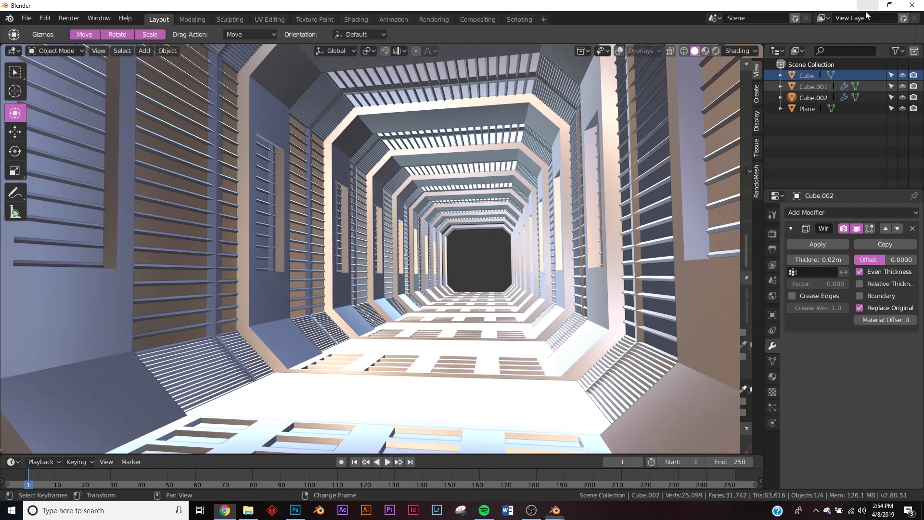
# Step: Add a Path curve to the scene and turn the viewport overlays back on
pyautogui.hotkey('shift', 'a')
pyautogui.moveTo(484, 253)
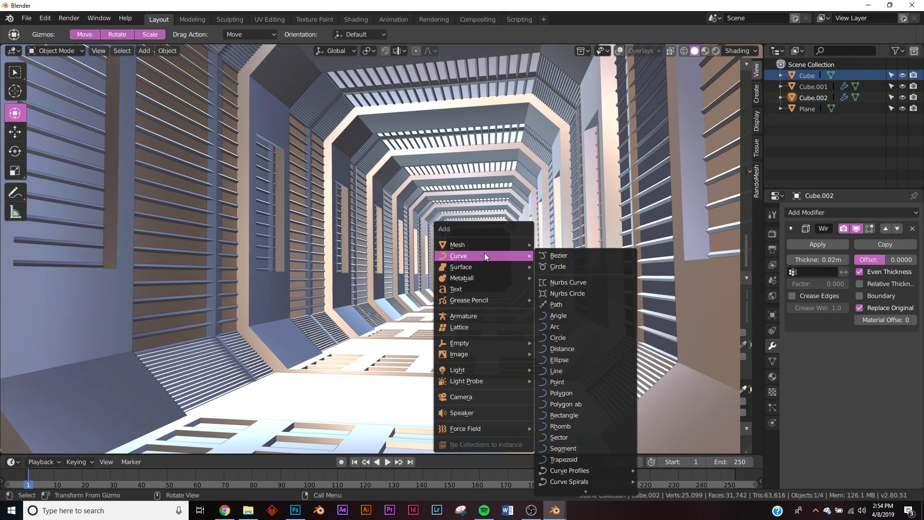
pyautogui.click(570, 305)
pyautogui.moveTo(483, 304); pyautogui.dragTo(469, 317, button='middle')
pyautogui.scroll(-8, 463, 296)
pyautogui.click(622, 51)
pyautogui.scroll(3, 419, 253)
pyautogui.moveTo(419, 254); pyautogui.dragTo(492, 238, button='middle')
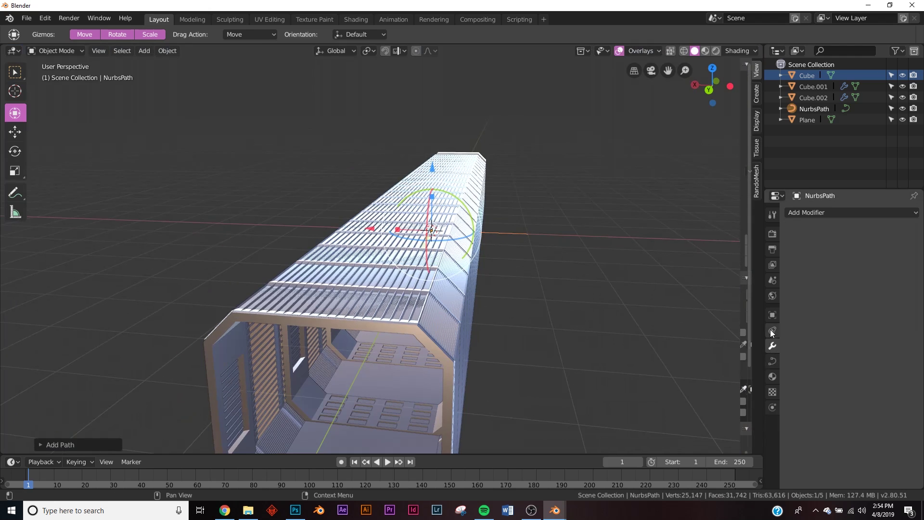
# Step: Set the new path's Z rotation to 90° so that it runs along the corridor
pyautogui.click(772, 315)
pyautogui.moveTo(870, 301); pyautogui.dragTo(881, 302)
pyautogui.click(869, 299)
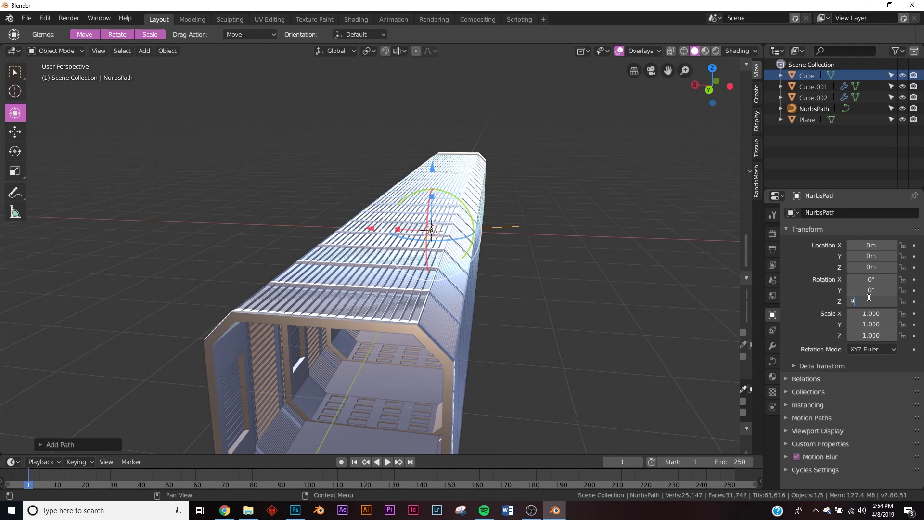
pyautogui.press('Return')
# Step: Scale the path up uniformly to about 4.6 and lower it slightly inside the corridor
pyautogui.moveTo(618, 305); pyautogui.dragTo(468, 297, button='middle')
pyautogui.press('s')
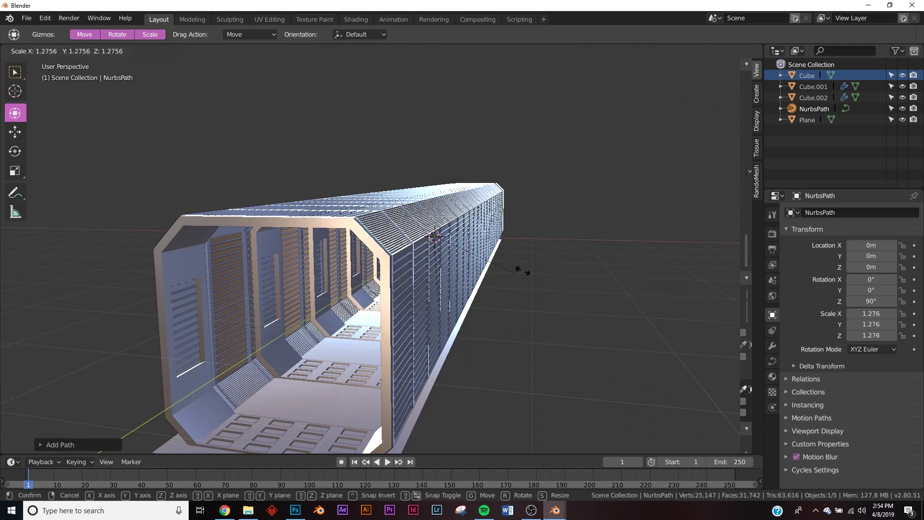
pyautogui.click(749, 267)
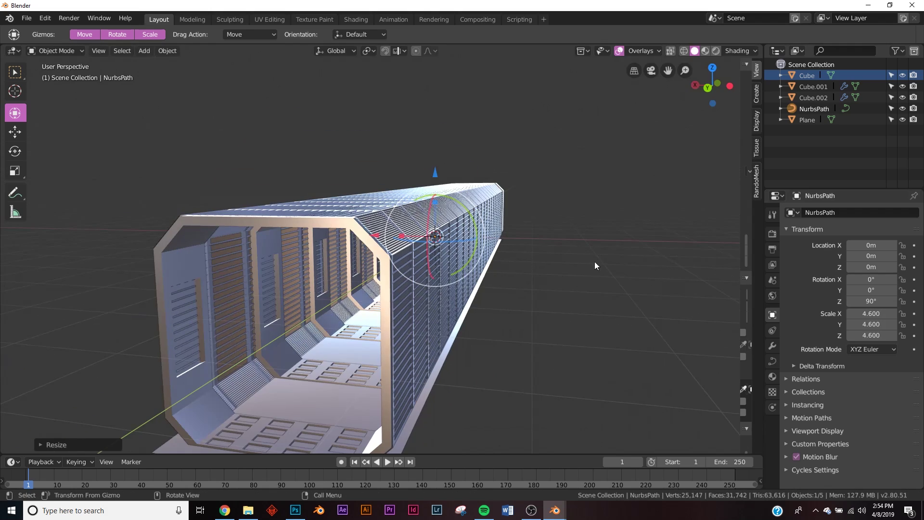
pyautogui.moveTo(435, 173); pyautogui.dragTo(435, 189)
# Step: Give the path a round pipe shape with a bevel depth of 0.01 m in its curve geometry settings
pyautogui.moveTo(367, 333); pyautogui.dragTo(414, 332, button='middle')
pyautogui.click(772, 362)
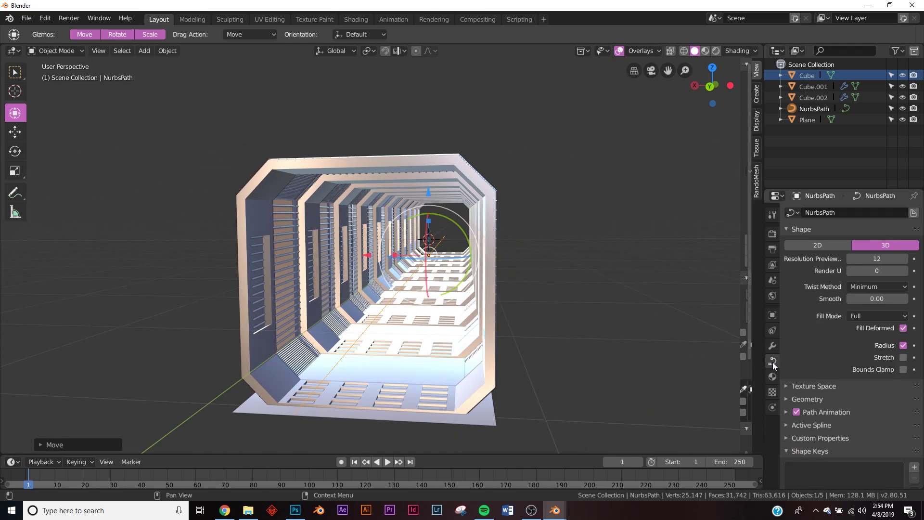
pyautogui.moveTo(391, 280)
pyautogui.mouseDown(button='middle')
pyautogui.moveTo(416, 286)
pyautogui.moveTo(398, 277)
pyautogui.mouseUp(button='middle')
pyautogui.click(818, 399)
pyautogui.scroll(-3, 819, 397)
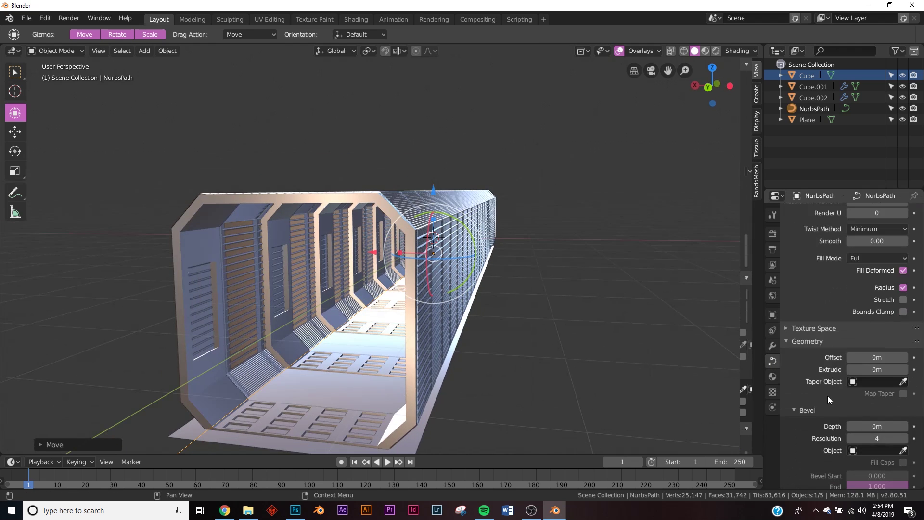
pyautogui.moveTo(876, 427); pyautogui.dragTo(888, 427)
pyautogui.scroll(-3, 417, 361)
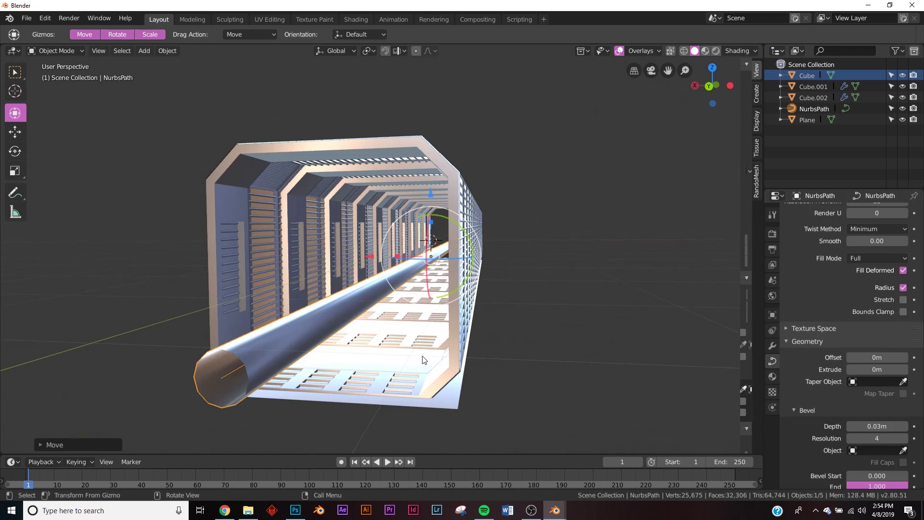
pyautogui.click(848, 426)
pyautogui.click(848, 426)
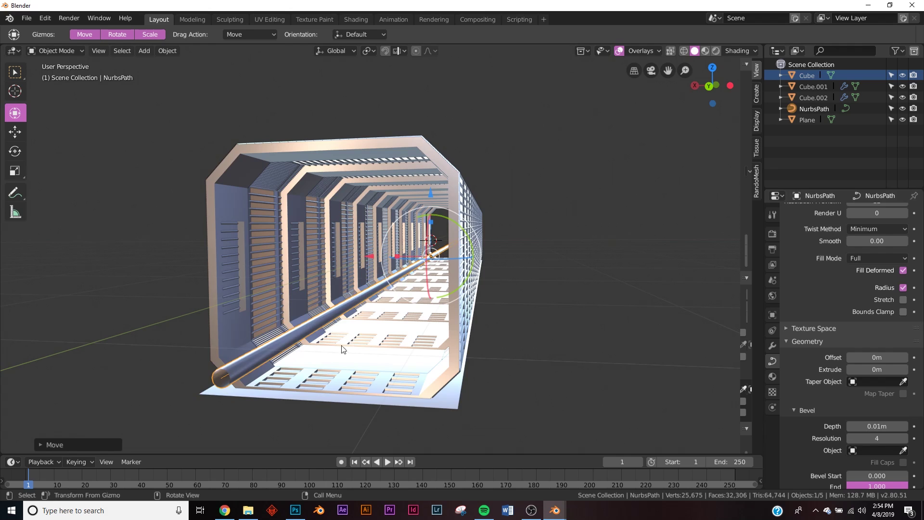
# Step: Lower the pipe about 0.5 m and shift it about 0.8 m along X into the corridor's lower left corner
pyautogui.scroll(-3, 421, 282)
pyautogui.scroll(5, 420, 281)
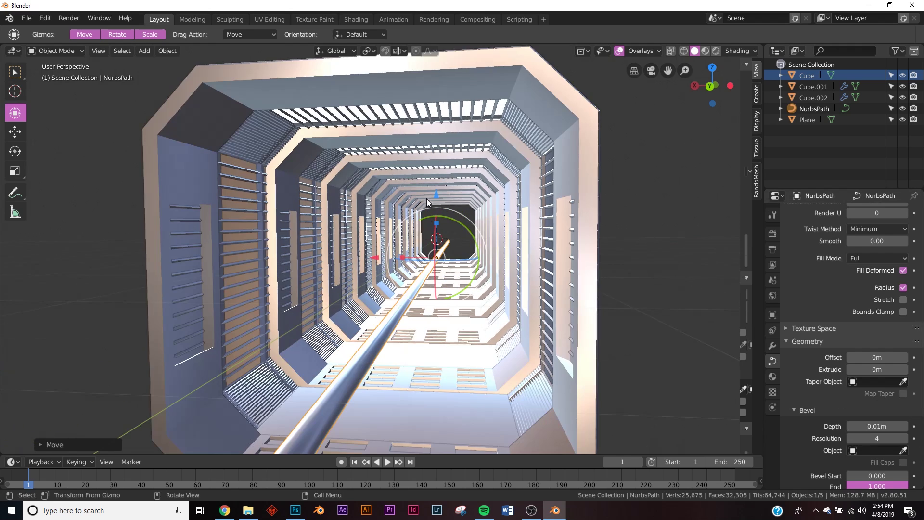
pyautogui.press('g')
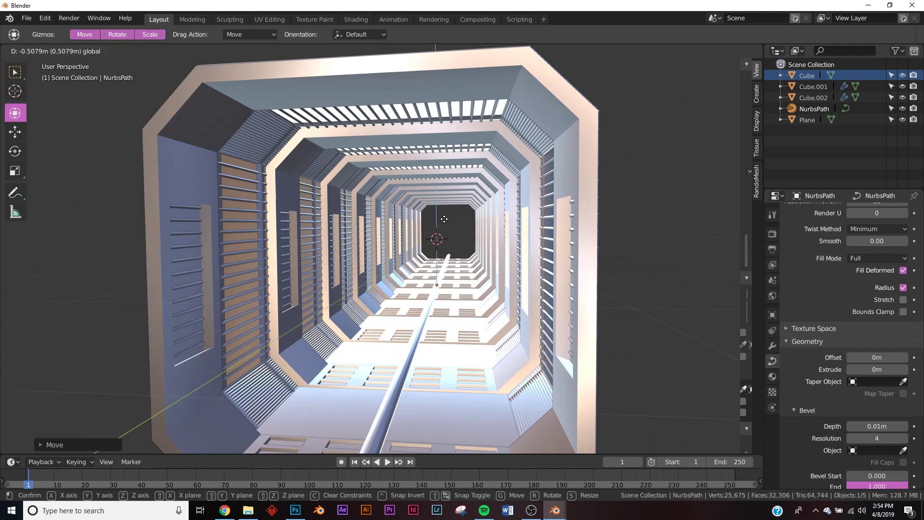
pyautogui.press('x')
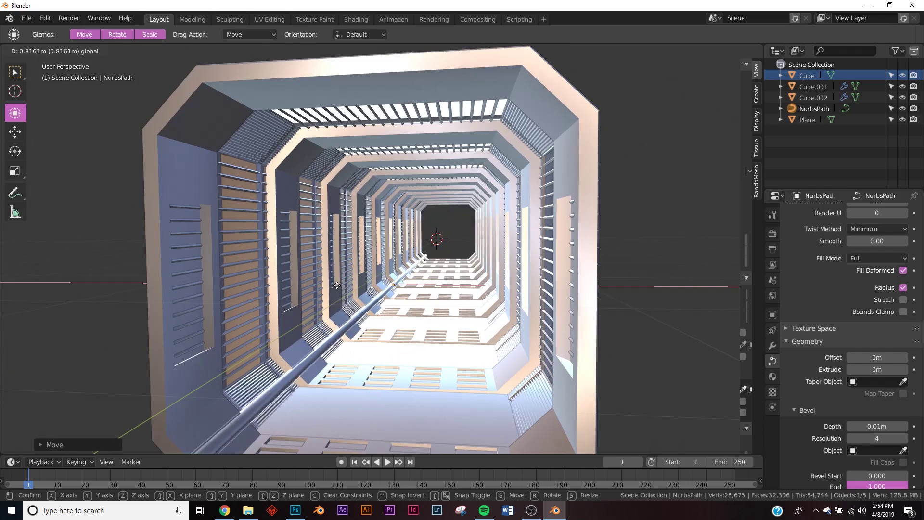
pyautogui.click(319, 348)
# Step: Scale the pipe down slightly so that its near end sits at the corridor's front opening
pyautogui.moveTo(319, 347); pyautogui.dragTo(519, 318, button='middle')
pyautogui.press('s')
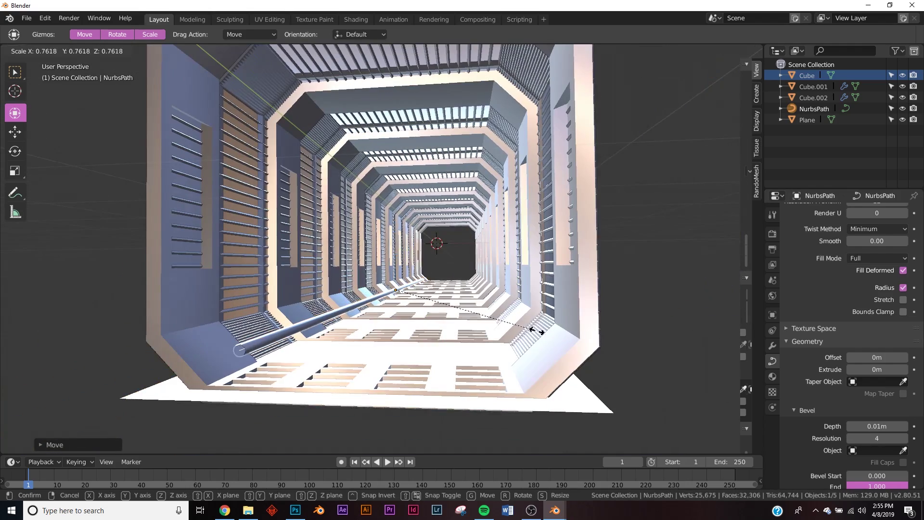
pyautogui.click(549, 330)
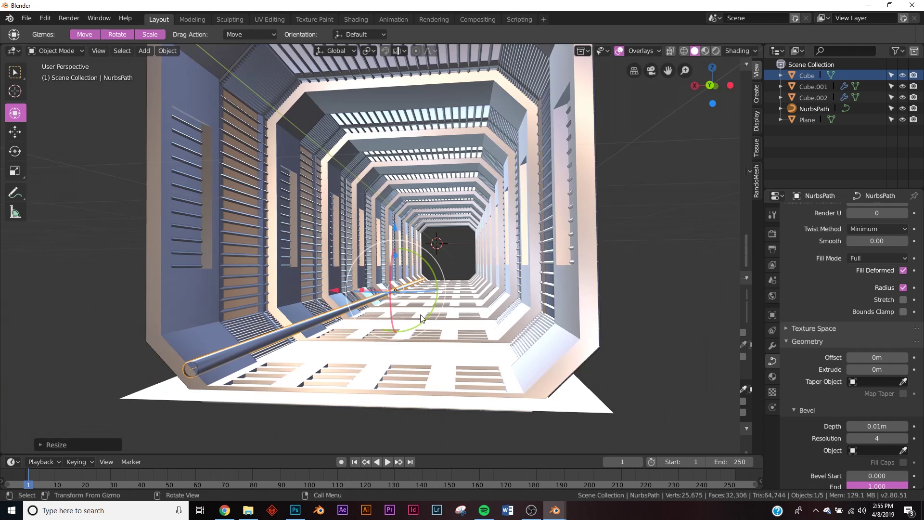
# Step: Raise the pipe about 0.05 m and set its bevel depth to 0.015 m
pyautogui.press('g')
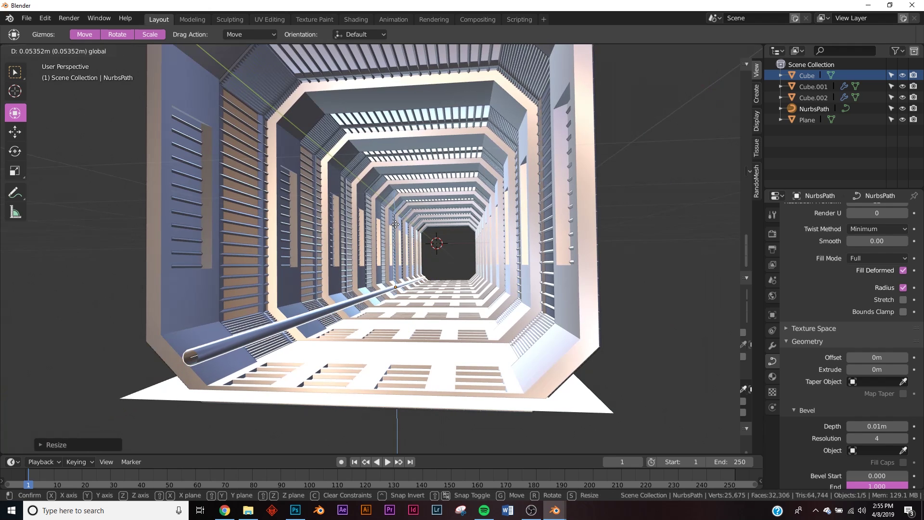
pyautogui.click(396, 228)
pyautogui.moveTo(333, 300); pyautogui.dragTo(339, 300, button='middle')
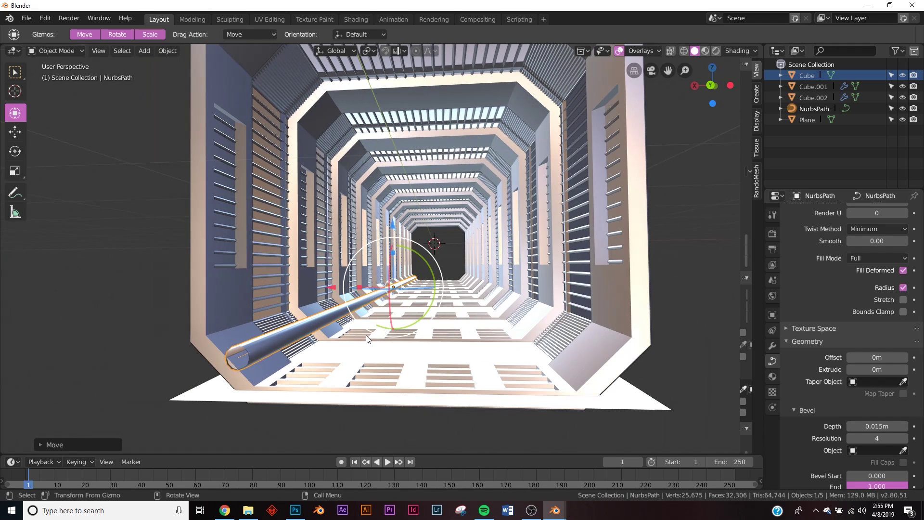
# Step: Duplicate the pipe and place the copy just above it, about 0.09 m closer to the left wall
pyautogui.hotkey('shift', 'd')
pyautogui.rightClick(403, 287)
pyautogui.moveTo(392, 224); pyautogui.dragTo(392, 219)
pyautogui.moveTo(331, 281); pyautogui.dragTo(326, 279)
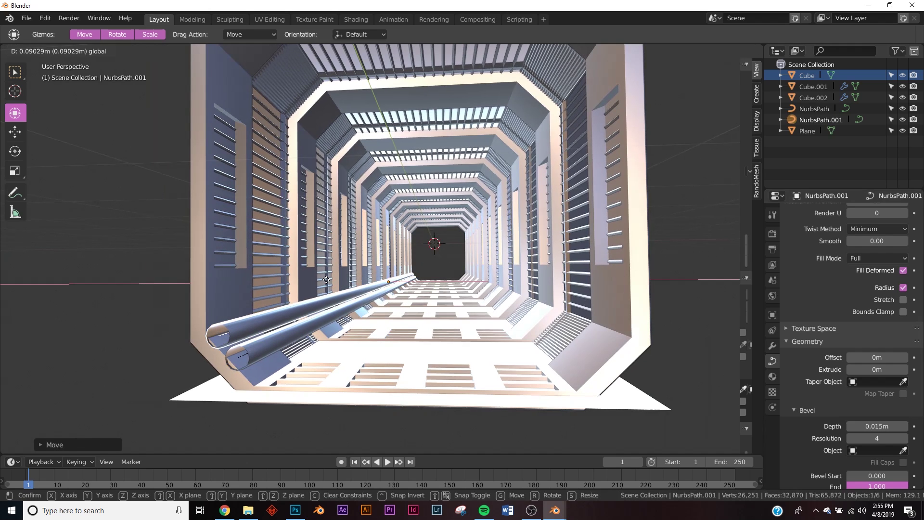
pyautogui.click(374, 287)
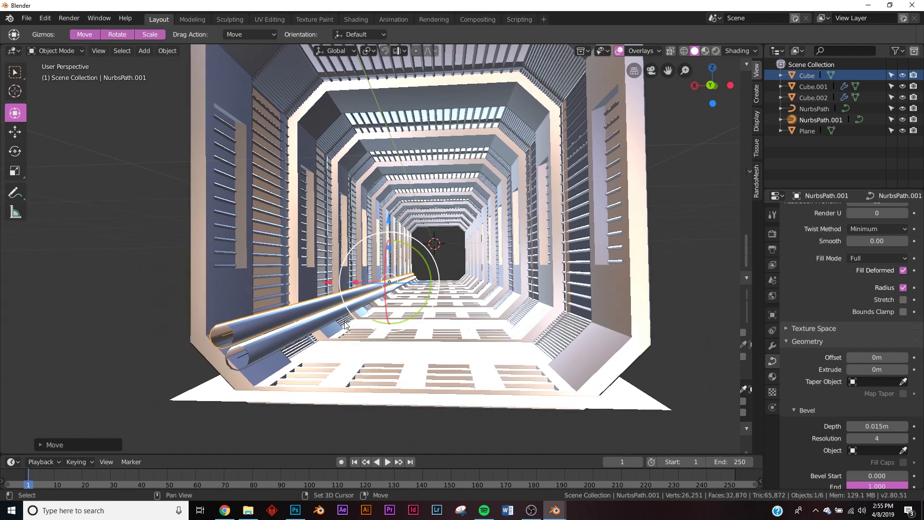
# Step: Duplicate the original pipe again and place the copy just below it, slightly farther from the left wall
pyautogui.click(249, 348)
pyautogui.hotkey('shift', 'd')
pyautogui.rightClick(383, 266)
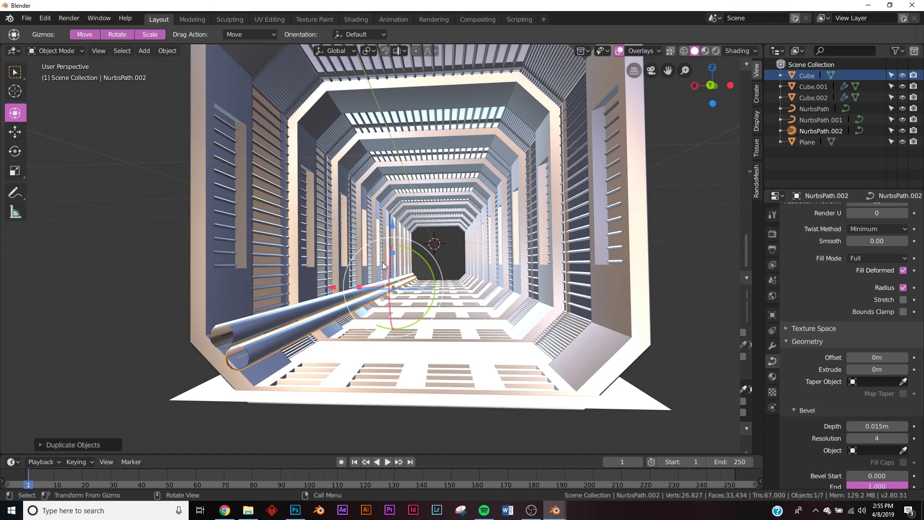
pyautogui.press('g')
pyautogui.click(340, 292)
pyautogui.moveTo(337, 294); pyautogui.dragTo(342, 293)
pyautogui.moveTo(398, 230); pyautogui.dragTo(401, 226)
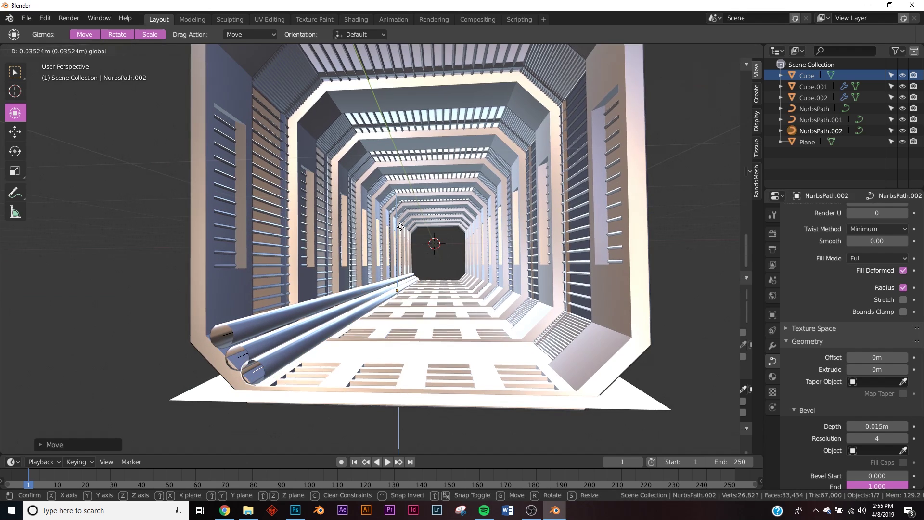
pyautogui.click(400, 226)
pyautogui.moveTo(336, 289); pyautogui.dragTo(339, 287)
# Step: Change the scene's render engine from Cycles to Eevee
pyautogui.moveTo(309, 314); pyautogui.dragTo(409, 265, button='middle')
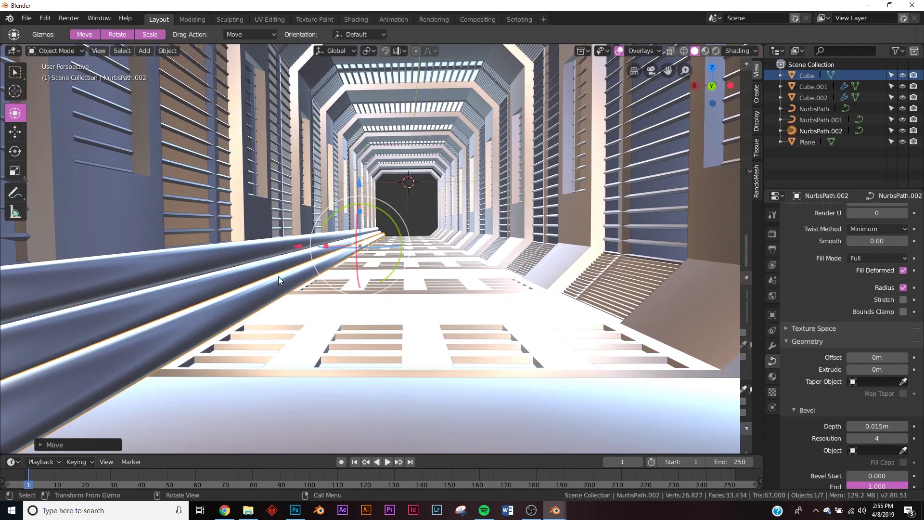
pyautogui.scroll(3, 835, 262)
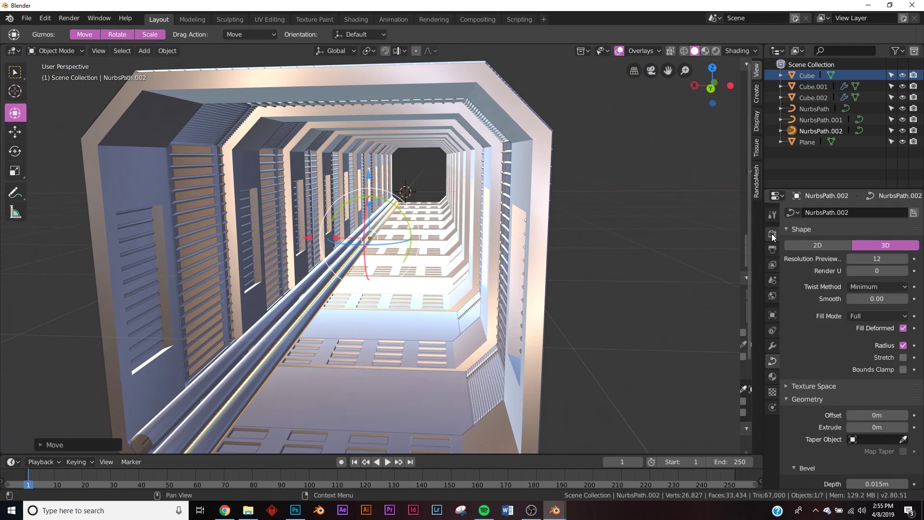
pyautogui.click(771, 233)
pyautogui.click(863, 212)
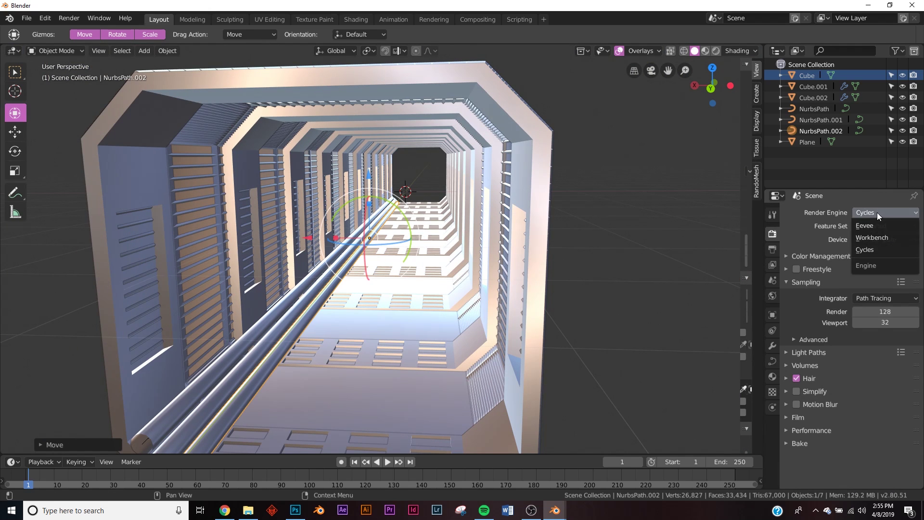
pyautogui.click(865, 226)
# Step: Switch the viewport to LookDev shading and view the corridor interior with the three pipes
pyautogui.press('z')
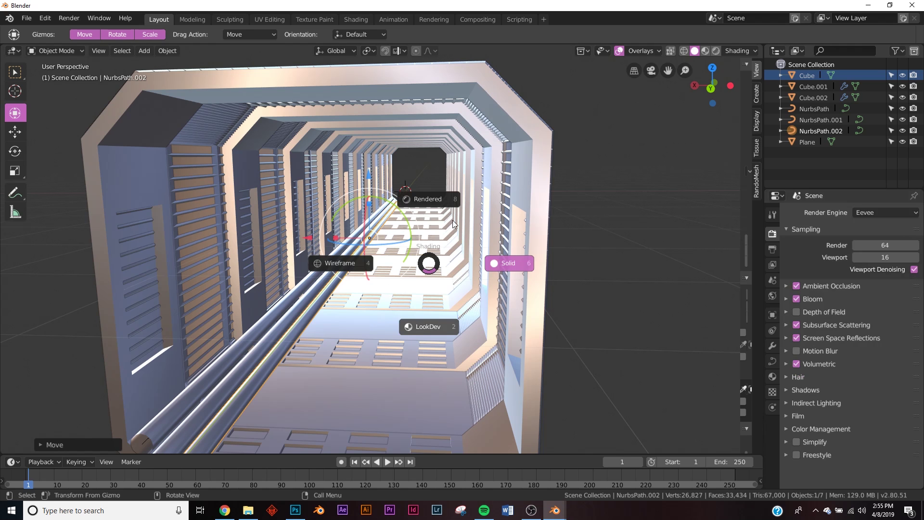
pyautogui.click(426, 224)
pyautogui.keyDown('shift'); pyautogui.moveTo(427, 225); pyautogui.dragTo(409, 246, button='middle'); pyautogui.keyUp('shift')
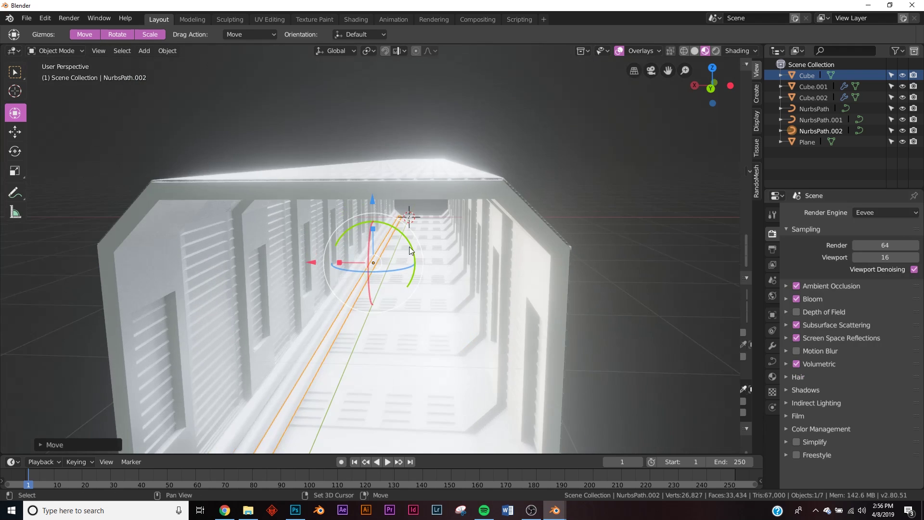
pyautogui.scroll(5, 409, 246)
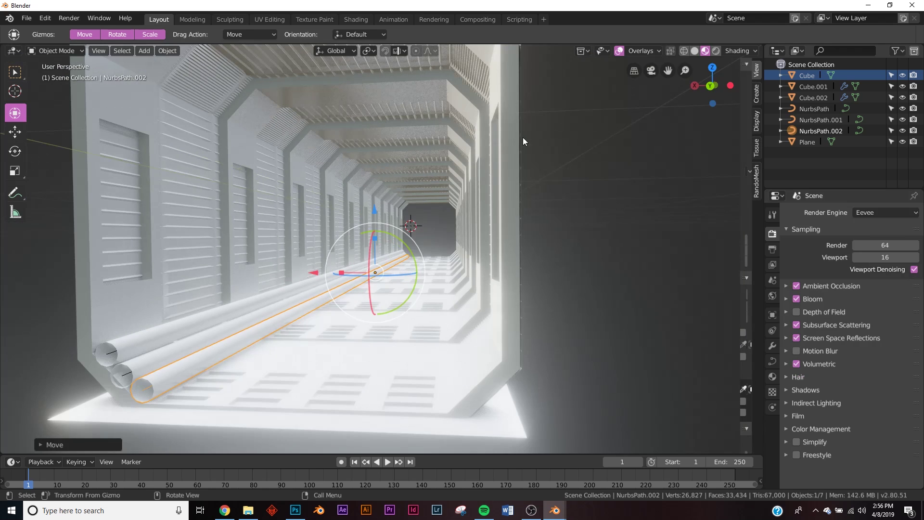
# Step: Give the corridor mesh Cube.001 a material with Metallic set to 1.000
pyautogui.click(516, 137)
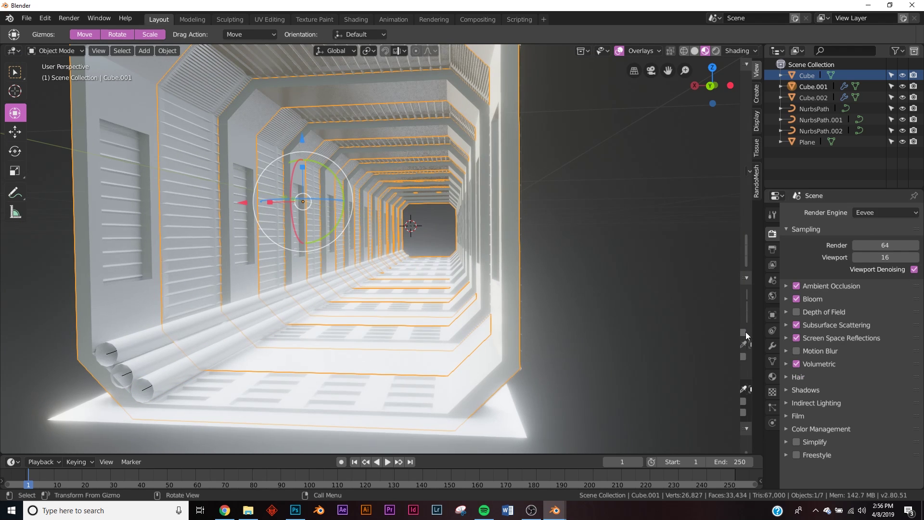
pyautogui.click(773, 376)
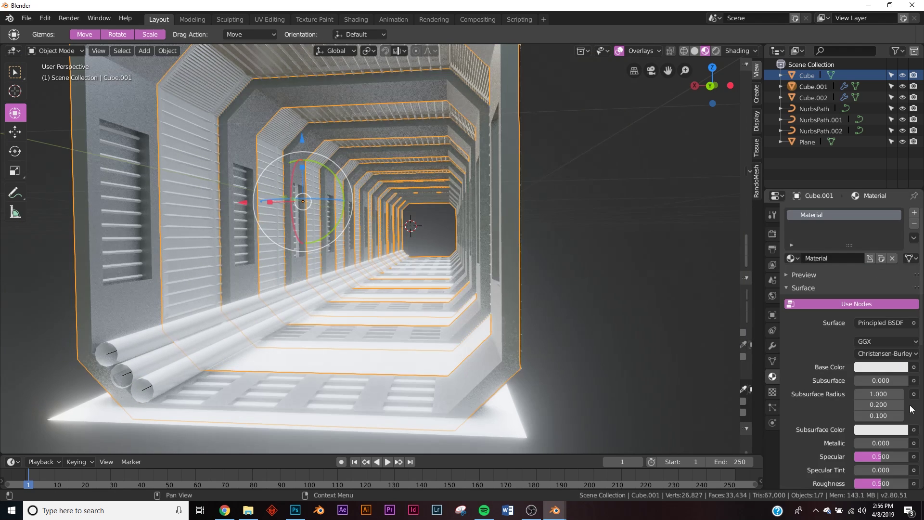
pyautogui.moveTo(860, 442); pyautogui.dragTo(909, 442)
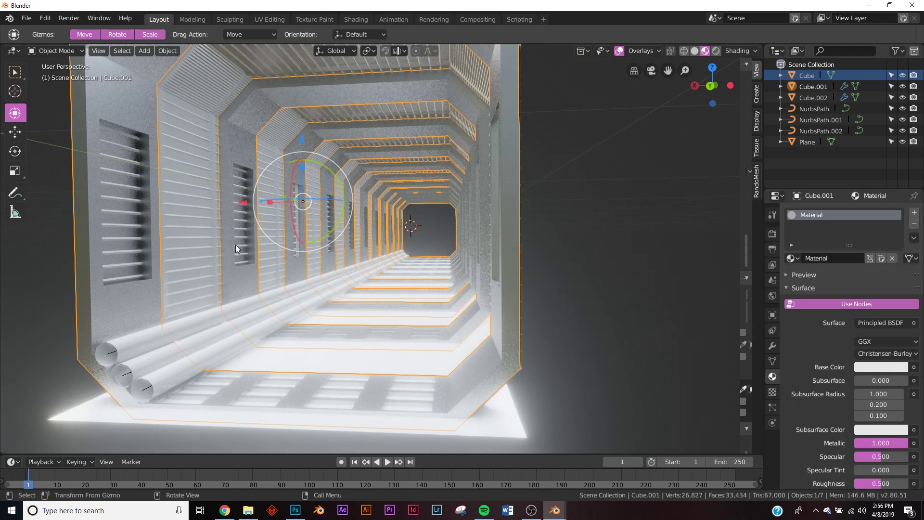
# Step: Give the wireframe grille mesh Cube.002 its own material with Metallic 1.000 and a near-black base color
pyautogui.click(197, 210)
pyautogui.click(859, 258)
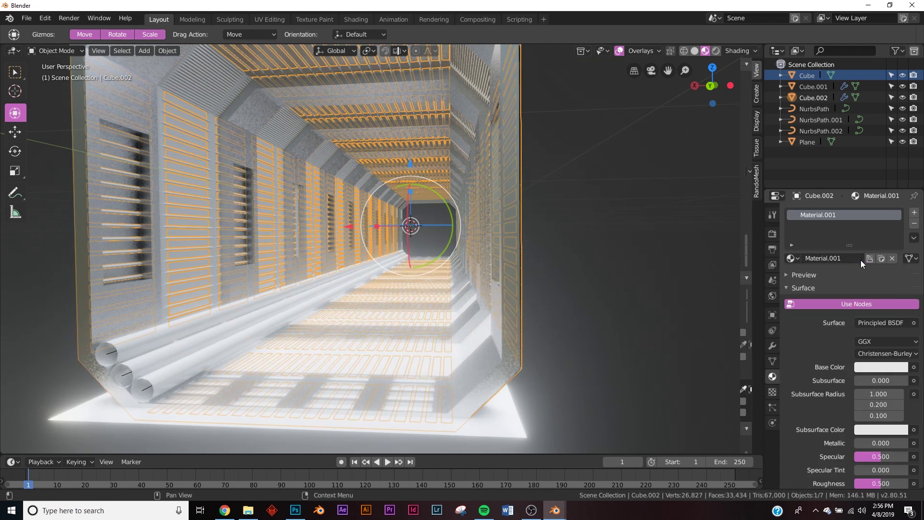
pyautogui.moveTo(874, 442); pyautogui.dragTo(904, 443)
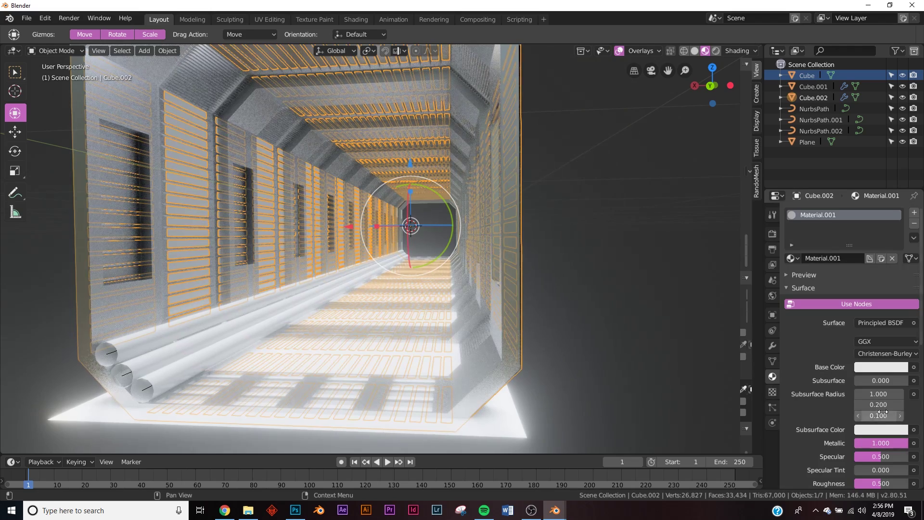
pyautogui.click(885, 366)
pyautogui.click(897, 262)
# Step: Give the corridor mesh Cube a new material with Metallic set to 1.000
pyautogui.moveTo(697, 312); pyautogui.dragTo(439, 212, button='middle')
pyautogui.click(324, 149)
pyautogui.click(890, 260)
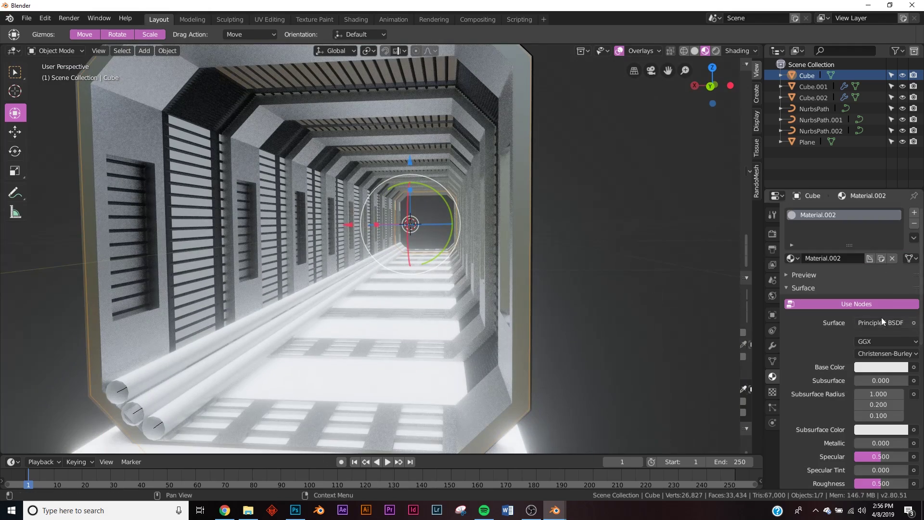
pyautogui.moveTo(868, 448); pyautogui.dragTo(907, 445)
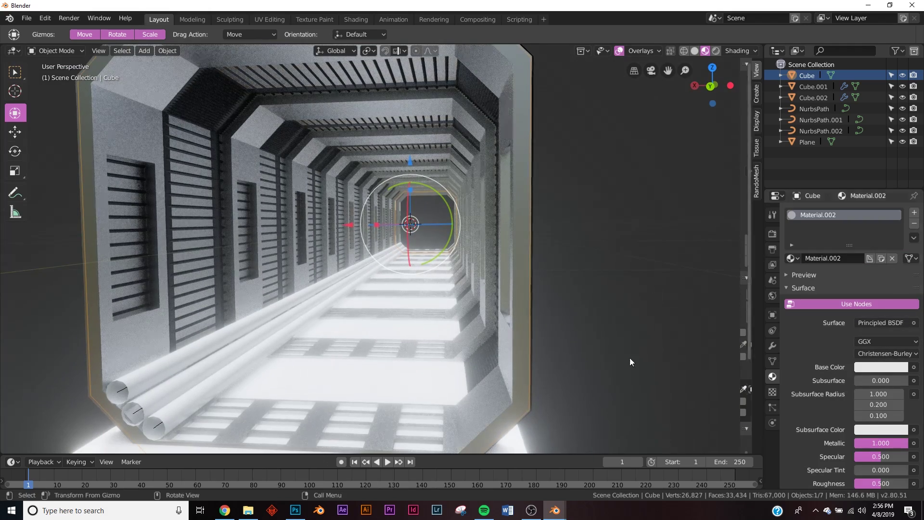
# Step: Give the lowest pipe a new material with Metallic set to 1.000
pyautogui.moveTo(133, 138); pyautogui.dragTo(349, 289, button='middle')
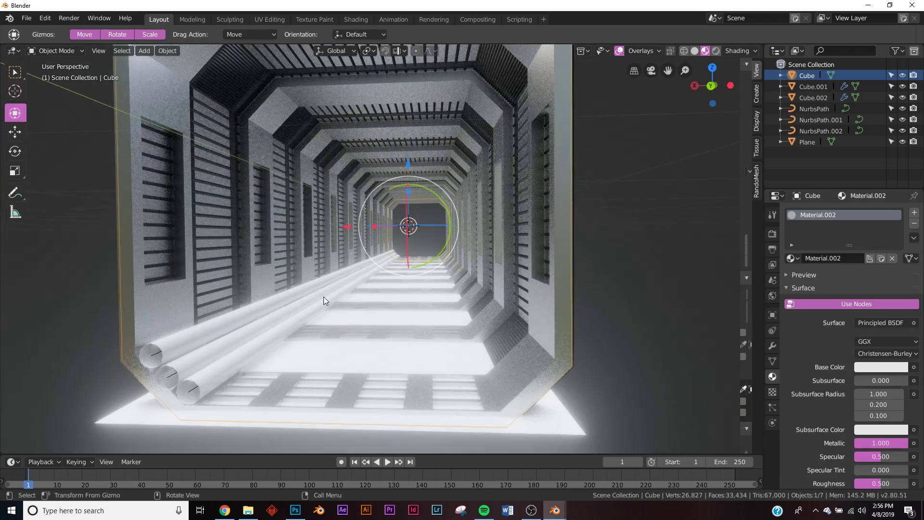
pyautogui.click(239, 359)
pyautogui.click(856, 262)
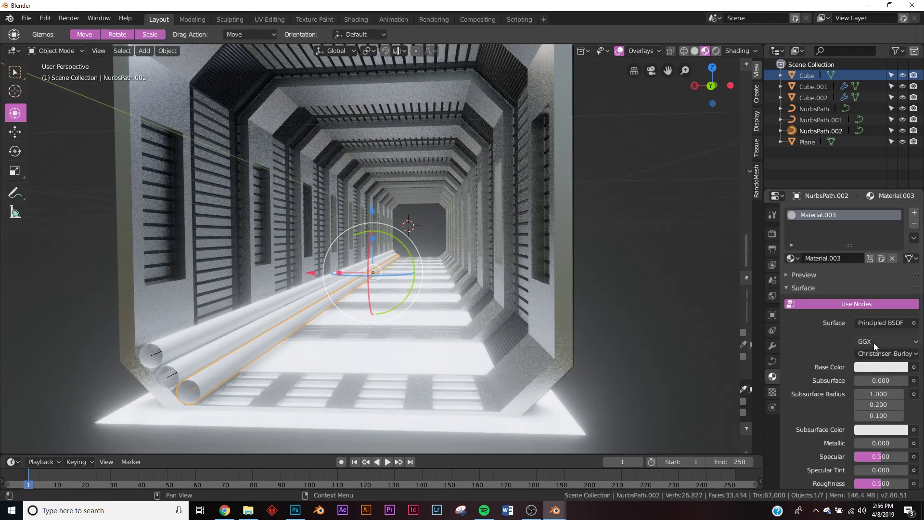
# Step: Assign the existing Material.003 to the middle pipe and the uppermost pipe
pyautogui.click(196, 353)
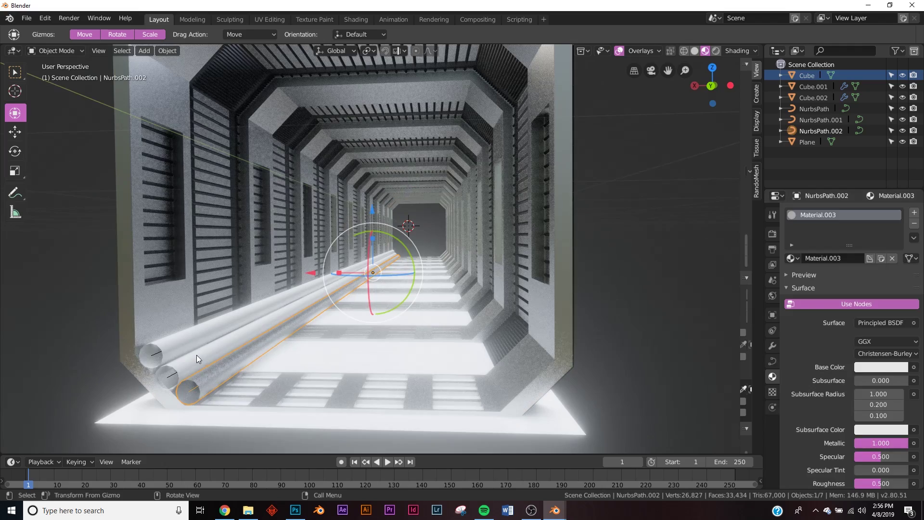
pyautogui.click(790, 258)
pyautogui.click(703, 306)
pyautogui.click(216, 324)
pyautogui.click(792, 258)
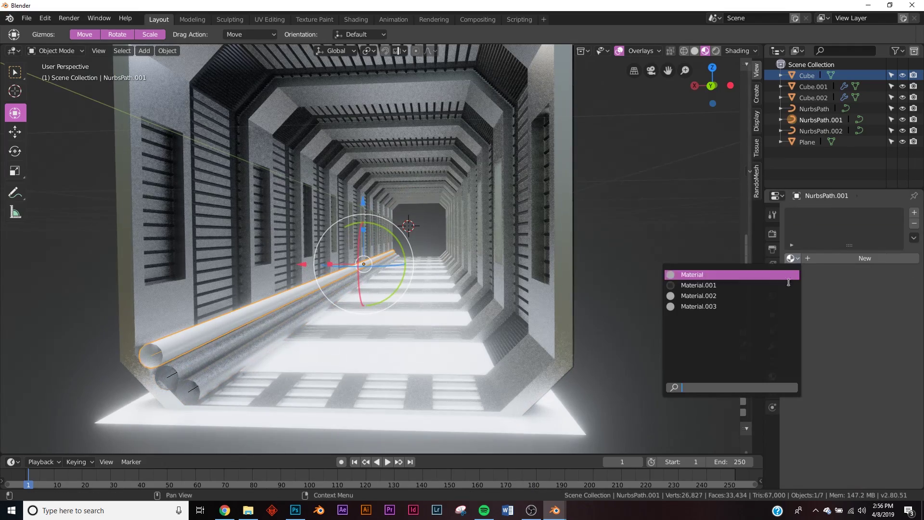
pyautogui.click(730, 309)
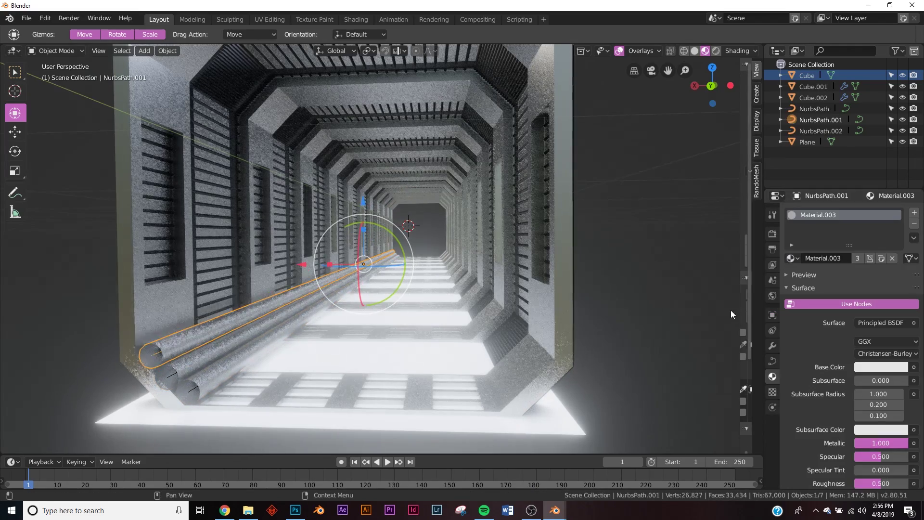
# Step: Create a material for the floor plane, and replace it with the pipes' Material.003
pyautogui.click(458, 364)
pyautogui.click(859, 258)
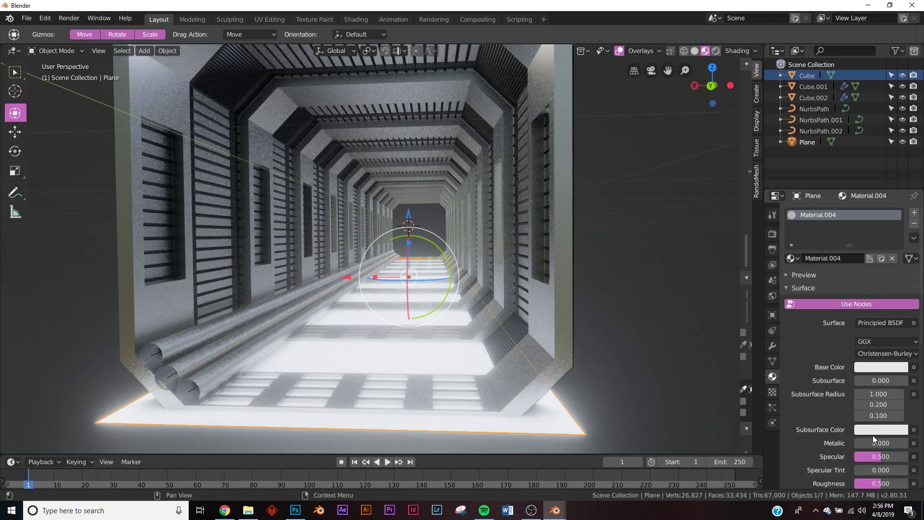
pyautogui.click(791, 258)
pyautogui.click(677, 316)
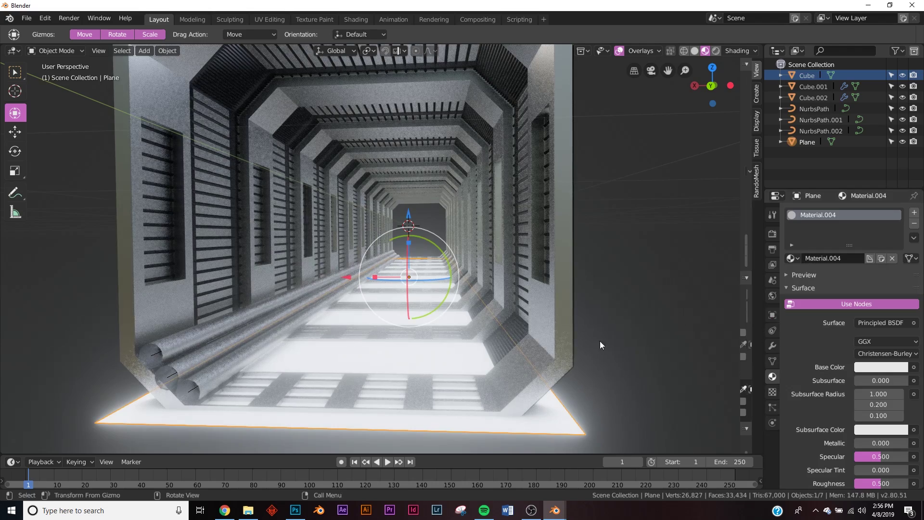
pyautogui.click(790, 258)
pyautogui.click(712, 309)
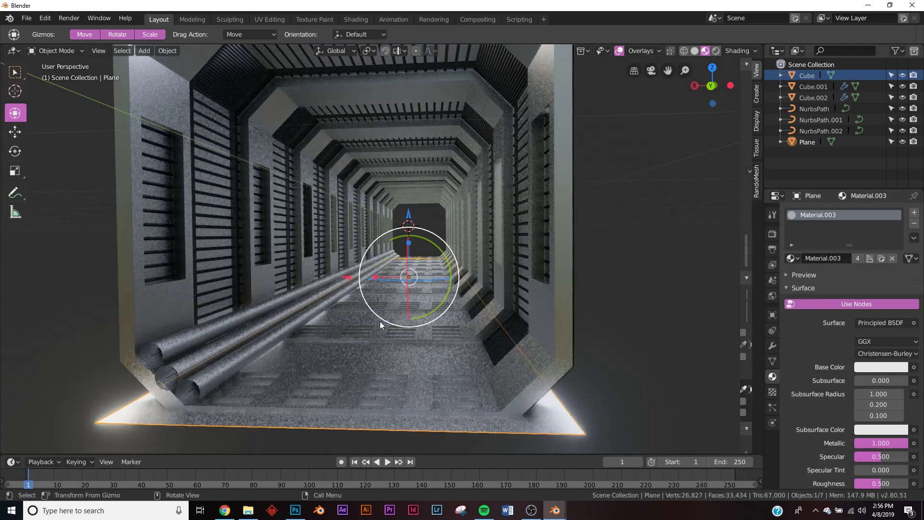
# Step: Set the base color of the wireframe grille mesh Cube.002 to a dark grey with value about 0.302
pyautogui.moveTo(637, 254); pyautogui.dragTo(637, 269, button='middle')
pyautogui.scroll(2, 484, 332)
pyautogui.moveTo(484, 330); pyautogui.dragTo(474, 267, button='middle')
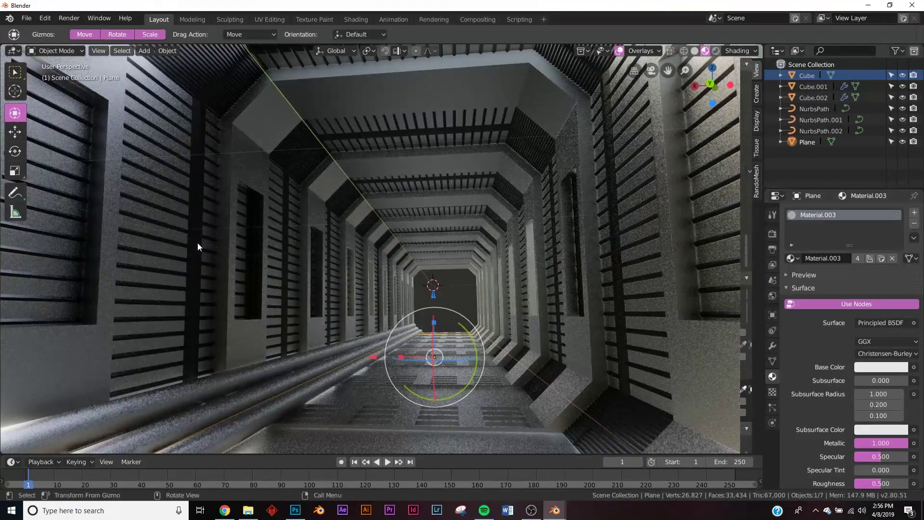
pyautogui.click(198, 241)
pyautogui.click(884, 366)
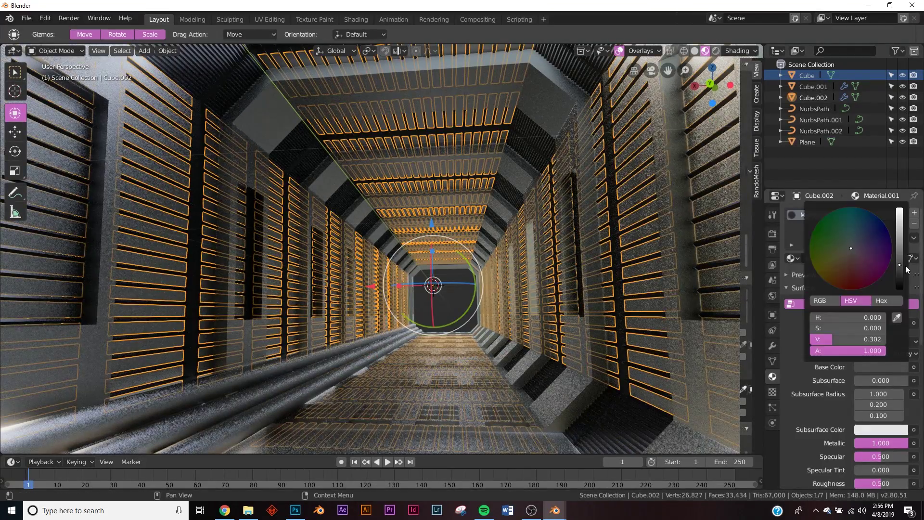
pyautogui.click(485, 369)
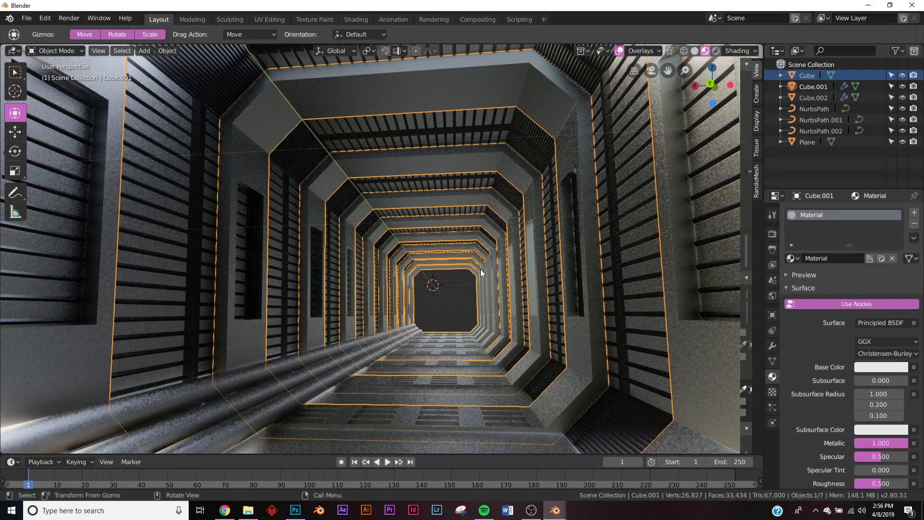
# Step: Add an area light inside the corridor and raise it about 0.88 m toward the ceiling
pyautogui.hotkey('shift', 'a')
pyautogui.moveTo(452, 278)
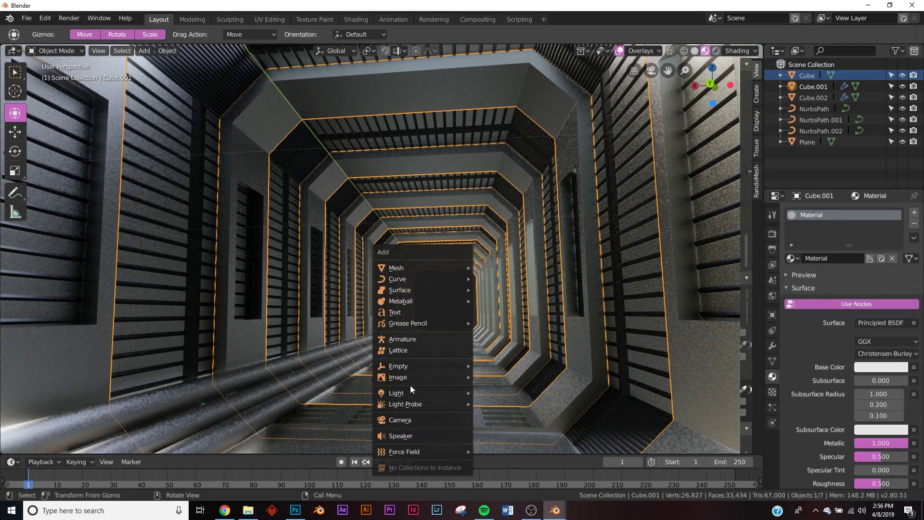
pyautogui.moveTo(409, 394)
pyautogui.click(505, 429)
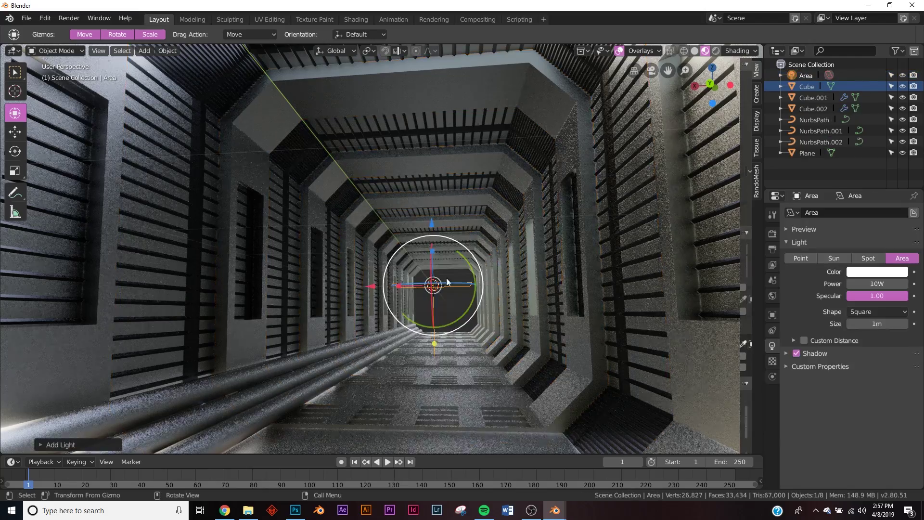
pyautogui.press('g')
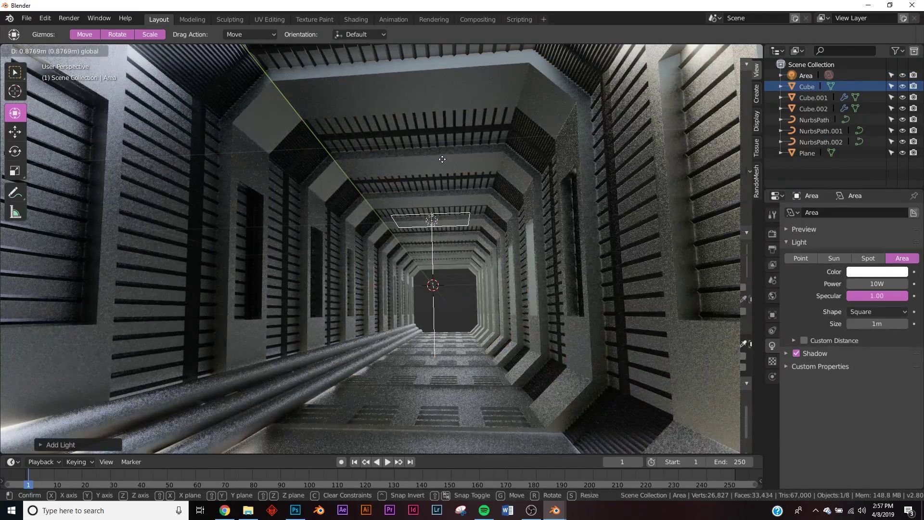
pyautogui.click(446, 170)
# Step: Switch the viewport to rendered shading and turn off Bloom, comparing the corridor with and without it
pyautogui.press('z')
pyautogui.click(481, 205)
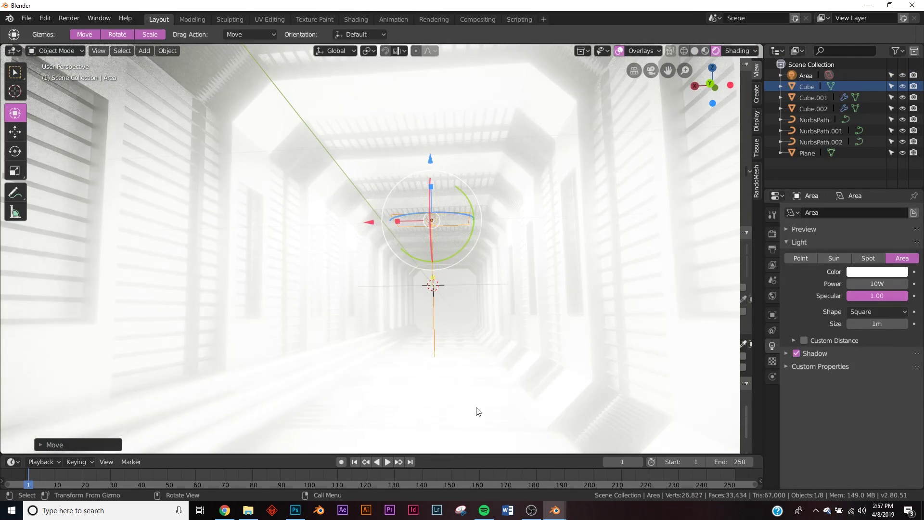
pyautogui.click(772, 234)
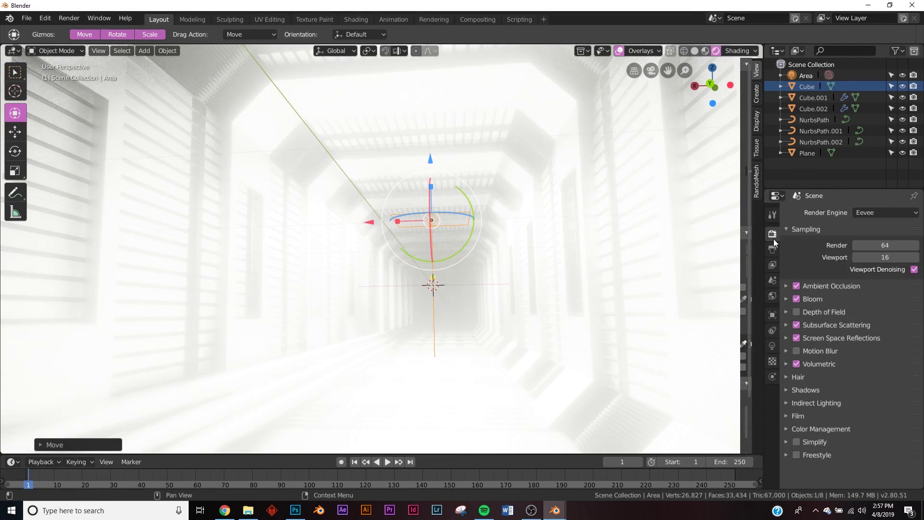
pyautogui.click(795, 299)
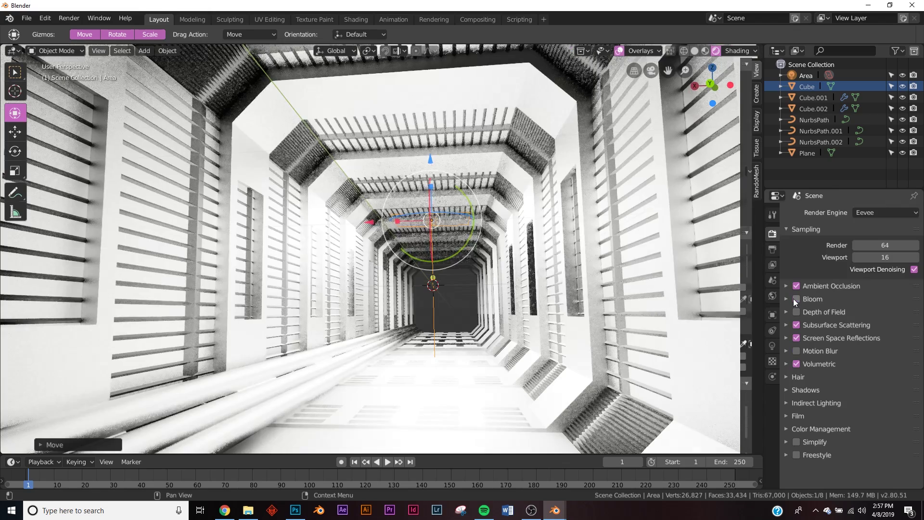
pyautogui.click(797, 298)
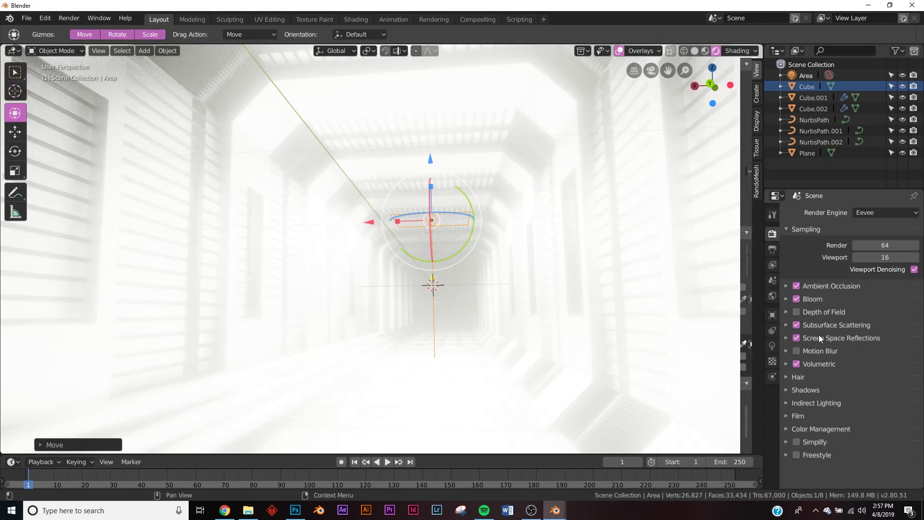
pyautogui.click(797, 298)
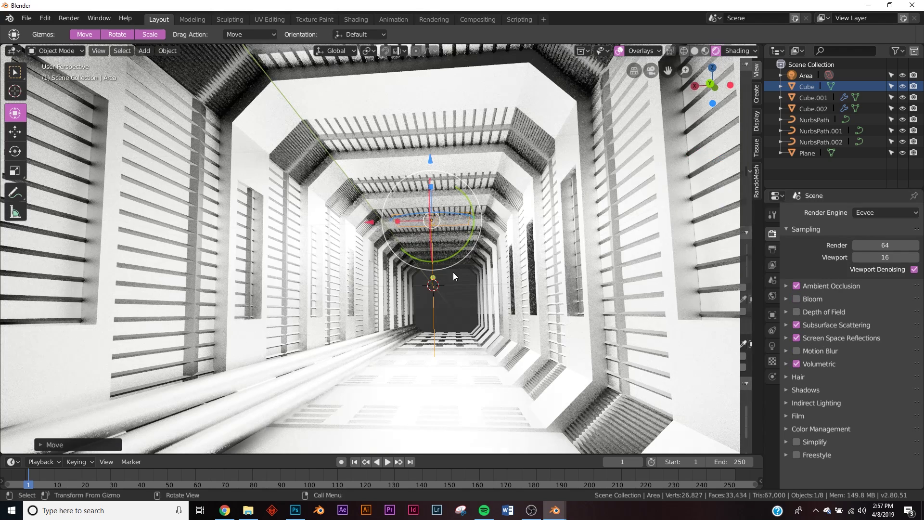
# Step: Lower the area light's power and turn Bloom back on
pyautogui.click(772, 345)
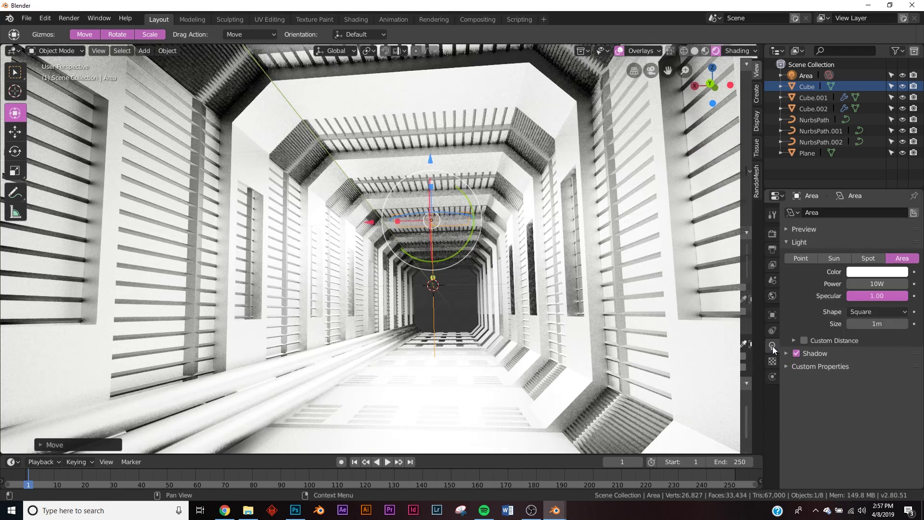
pyautogui.click(874, 285)
pyautogui.press('Return')
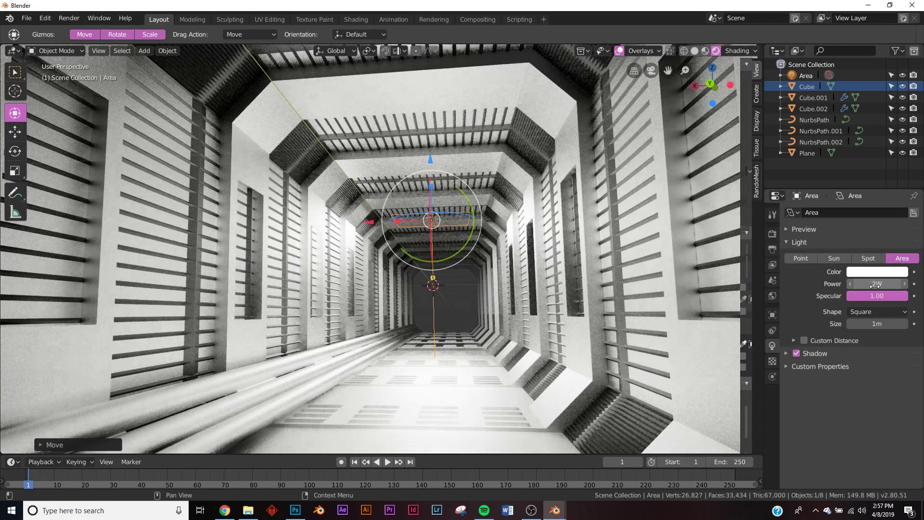
pyautogui.click(772, 233)
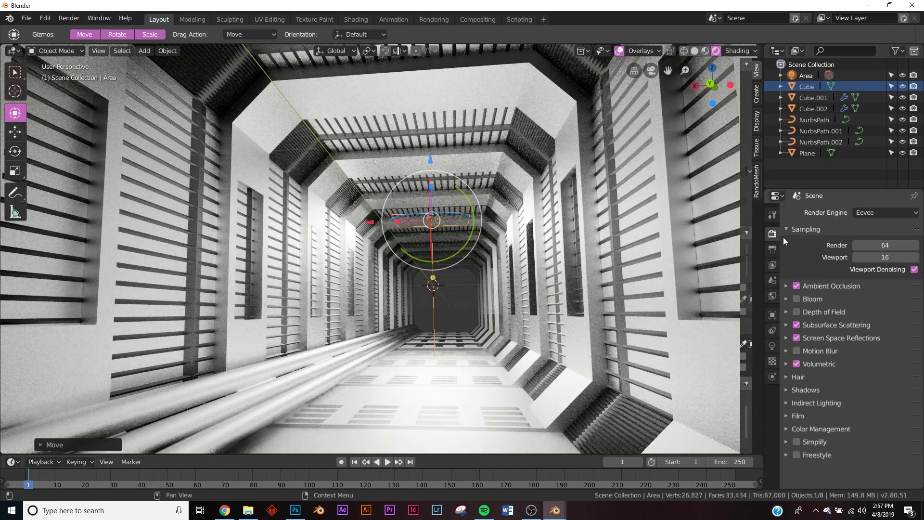
pyautogui.click(796, 298)
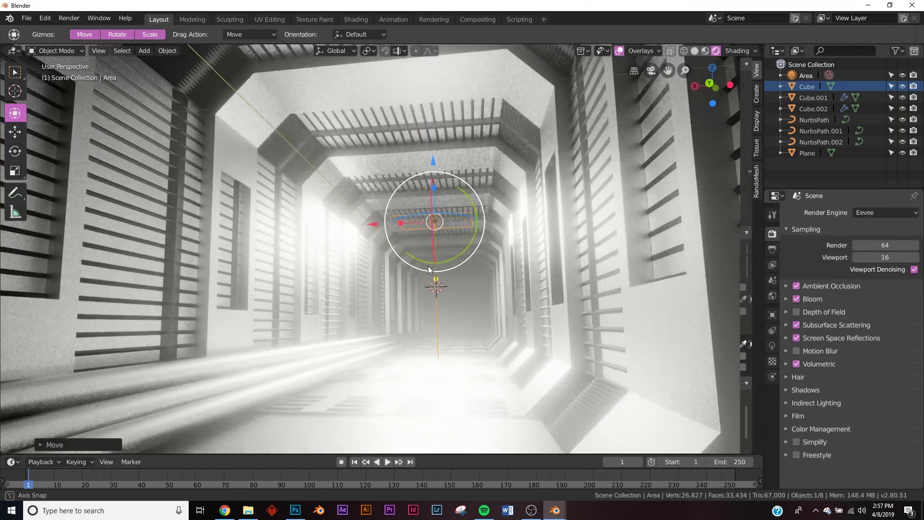
pyautogui.moveTo(429, 269); pyautogui.dragTo(432, 271, button='middle')
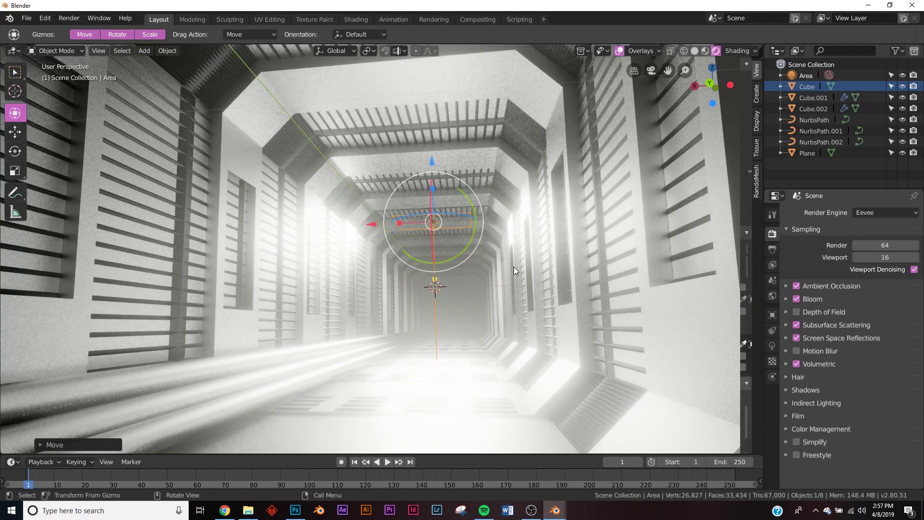
# Step: Enlarge the area light to a scale of about 1.381 and stretch it along the corridor to a Y scale of 15.001, using wireframe shading
pyautogui.press('s')
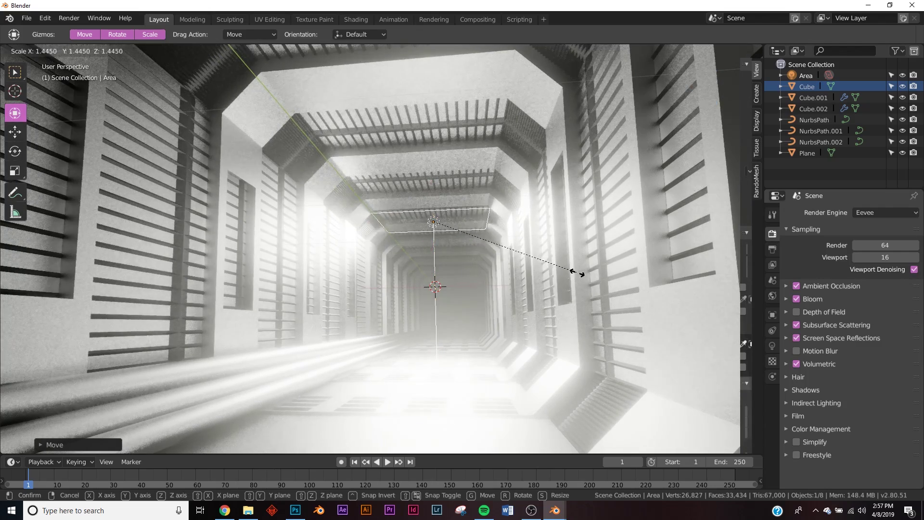
pyautogui.click(570, 273)
pyautogui.moveTo(569, 272)
pyautogui.mouseDown(button='middle')
pyautogui.moveTo(409, 287)
pyautogui.moveTo(501, 311)
pyautogui.moveTo(435, 309)
pyautogui.moveTo(443, 222)
pyautogui.moveTo(413, 252)
pyautogui.moveTo(554, 327)
pyautogui.mouseUp(button='middle')
pyautogui.press('z')
pyautogui.click(355, 223)
pyautogui.scroll(-4, 413, 252)
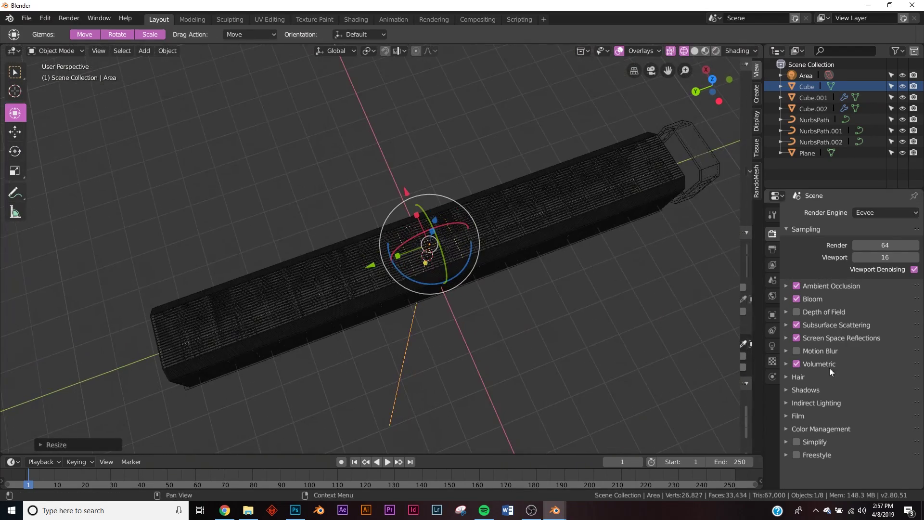
pyautogui.click(772, 315)
pyautogui.moveTo(871, 324)
pyautogui.mouseDown()
pyautogui.moveTo(905, 324)
pyautogui.moveTo(873, 324)
pyautogui.mouseUp()
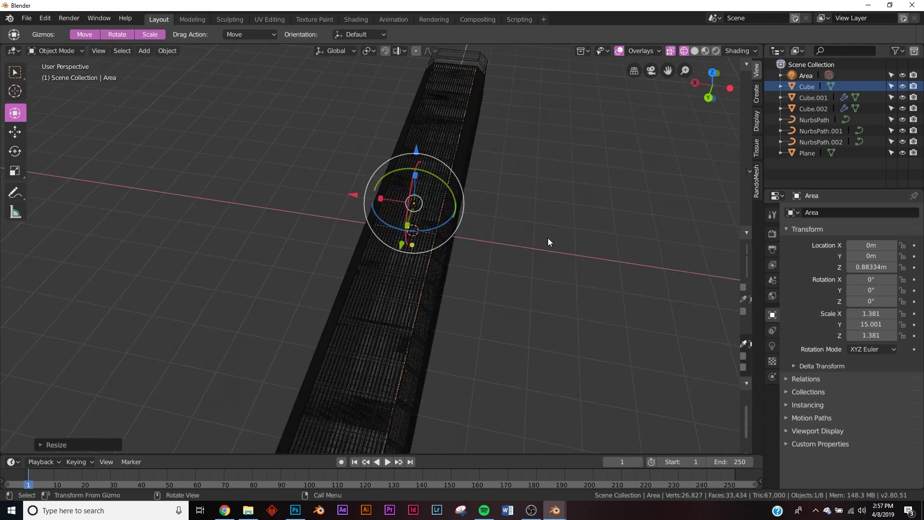
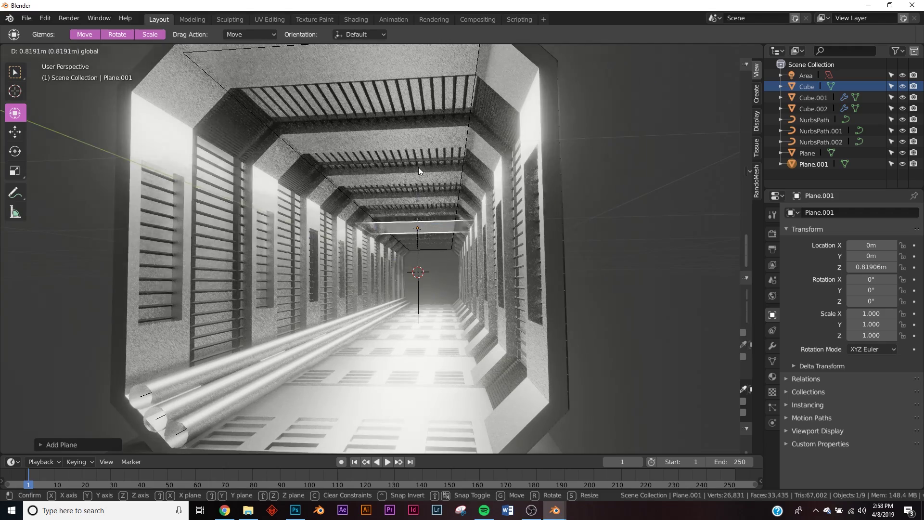
# Step: Scale the plane near the ceiling, Plane.001, down to about 0.671 and subdivide its face with 5 cuts
pyautogui.press('s')
pyautogui.click(499, 256)
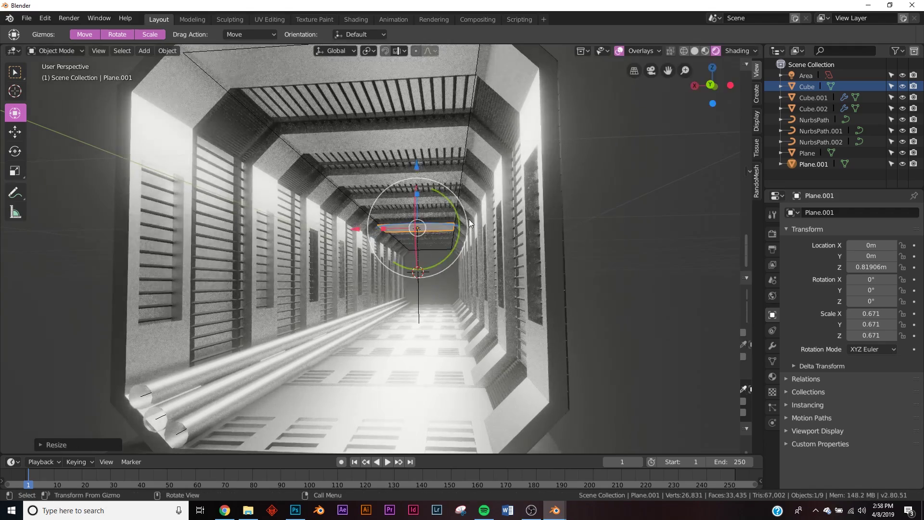
pyautogui.scroll(7, 463, 216)
pyautogui.moveTo(447, 217); pyautogui.dragTo(476, 210, button='middle')
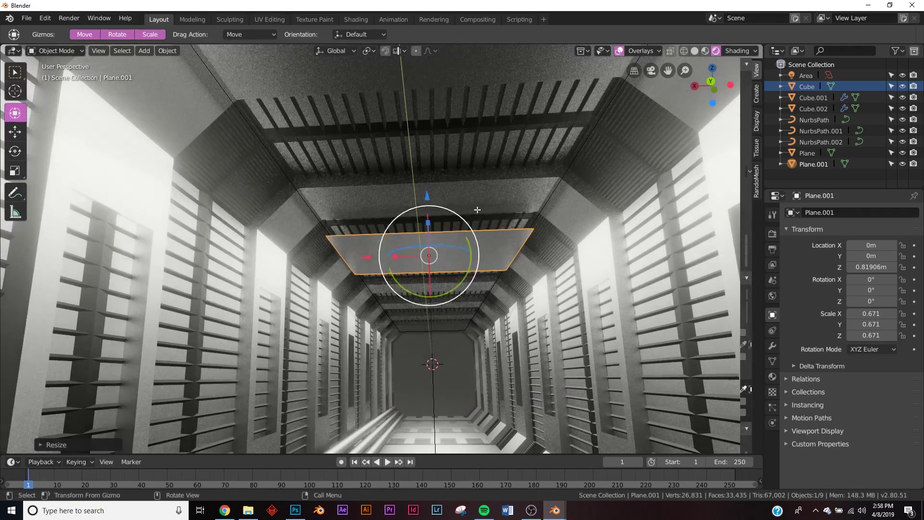
pyautogui.press('Tab')
pyautogui.rightClick(478, 209)
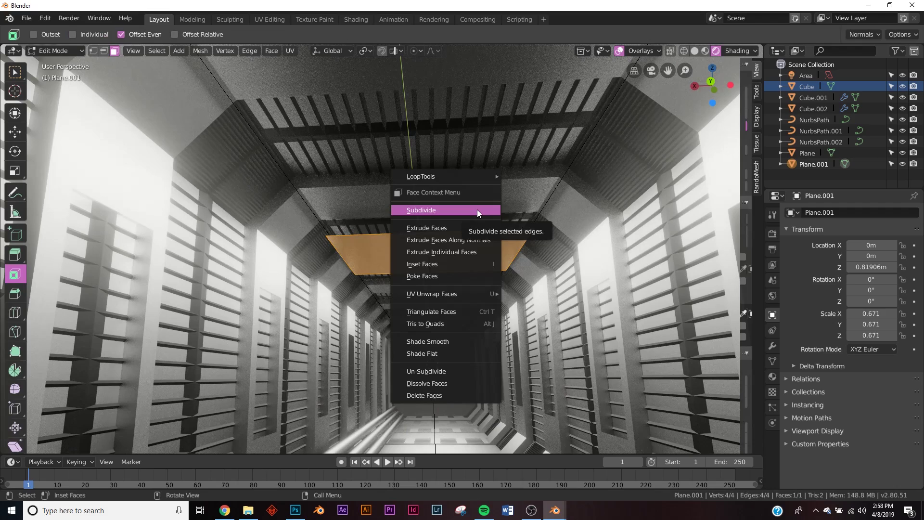
pyautogui.click(477, 210)
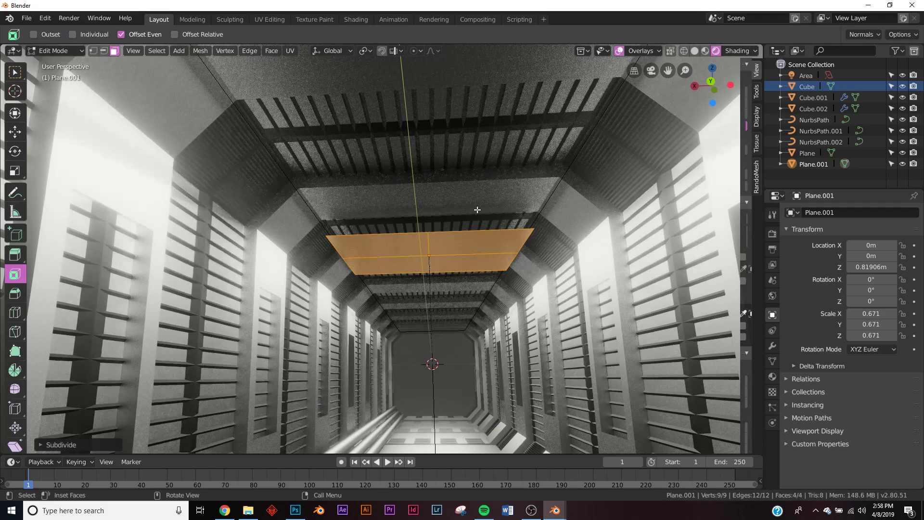
pyautogui.click(62, 443)
pyautogui.moveTo(167, 371); pyautogui.dragTo(179, 370)
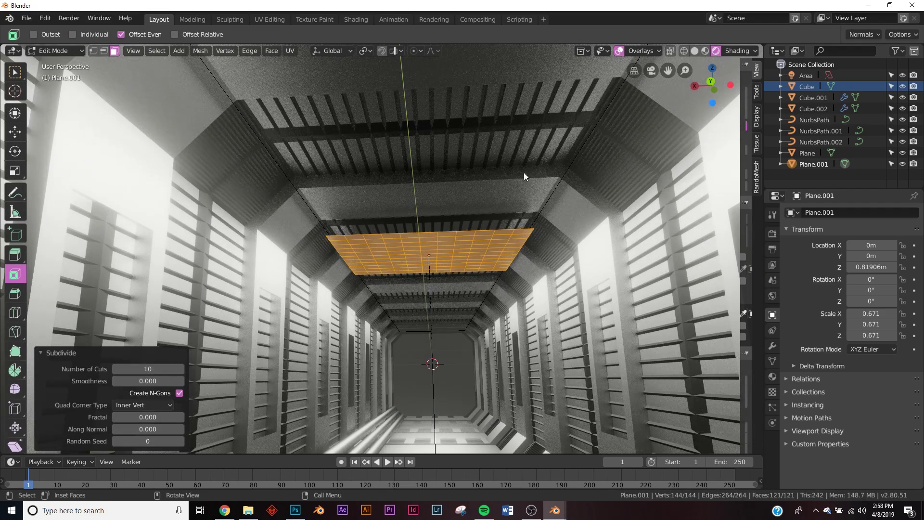
pyautogui.moveTo(119, 371); pyautogui.dragTo(114, 371)
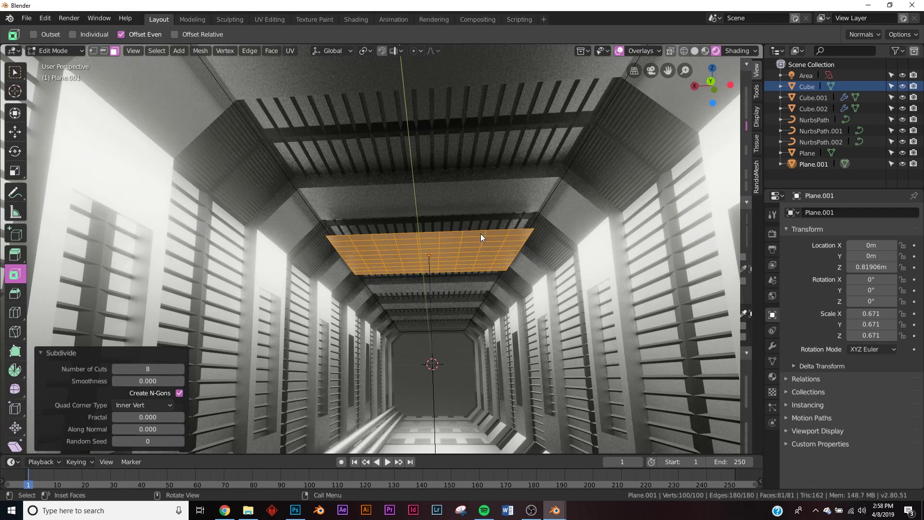
pyautogui.moveTo(144, 369); pyautogui.dragTo(134, 370)
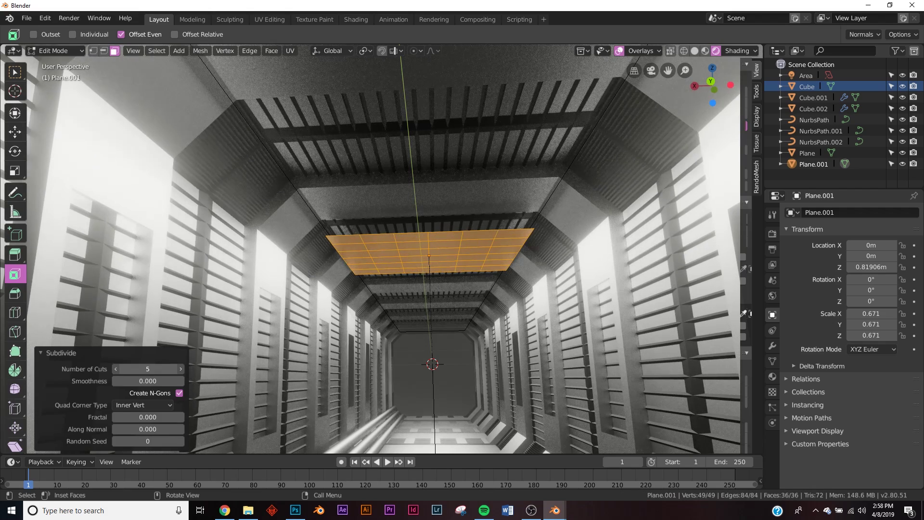
pyautogui.click(48, 353)
# Step: Separate all faces of the subdivided ceiling plane with the Edge Split operator and return to Object Mode
pyautogui.click(44, 18)
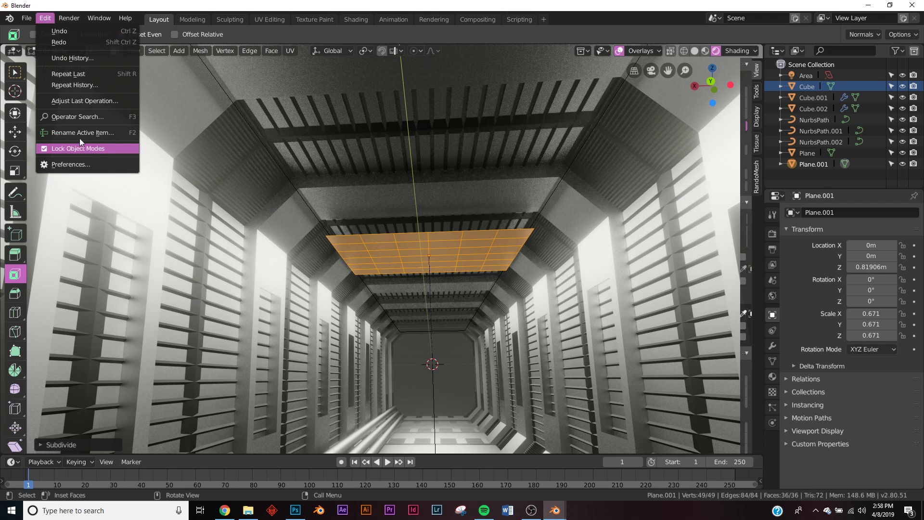
pyautogui.click(86, 117)
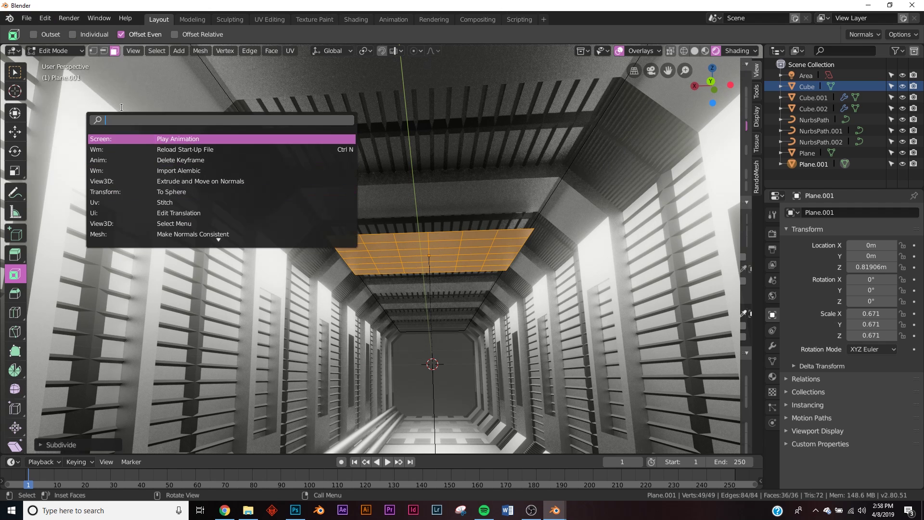
pyautogui.write('edg')
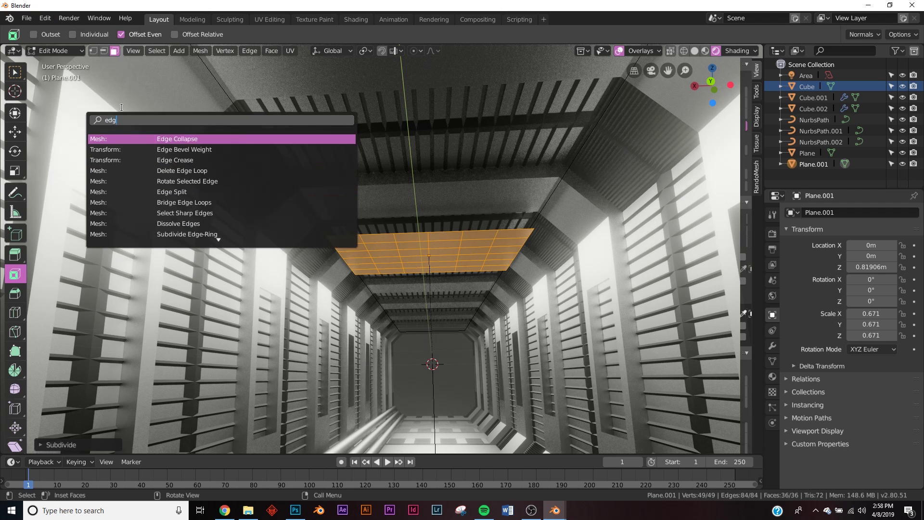
pyautogui.click(199, 191)
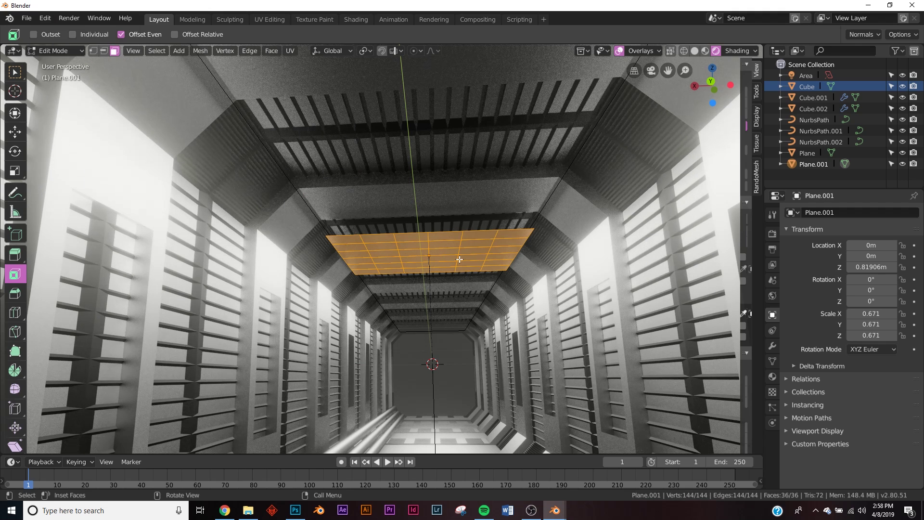
pyautogui.press('Tab')
pyautogui.press('Tab')
pyautogui.press('Tab')
# Step: Add a Smooth modifier to Plane.001 so the split faces shrink into separate ceiling tiles
pyautogui.click(772, 346)
pyautogui.click(828, 215)
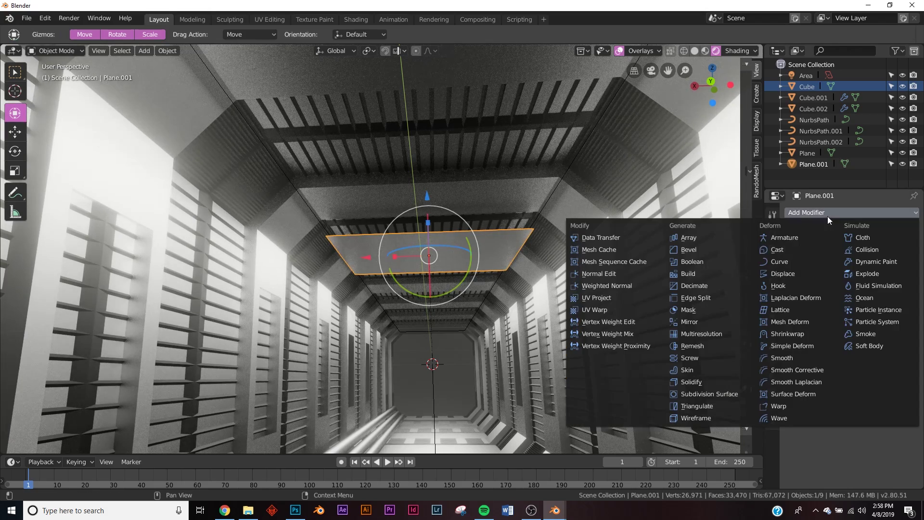
pyautogui.click(782, 357)
pyautogui.scroll(2, 451, 284)
pyautogui.scroll(1, 452, 284)
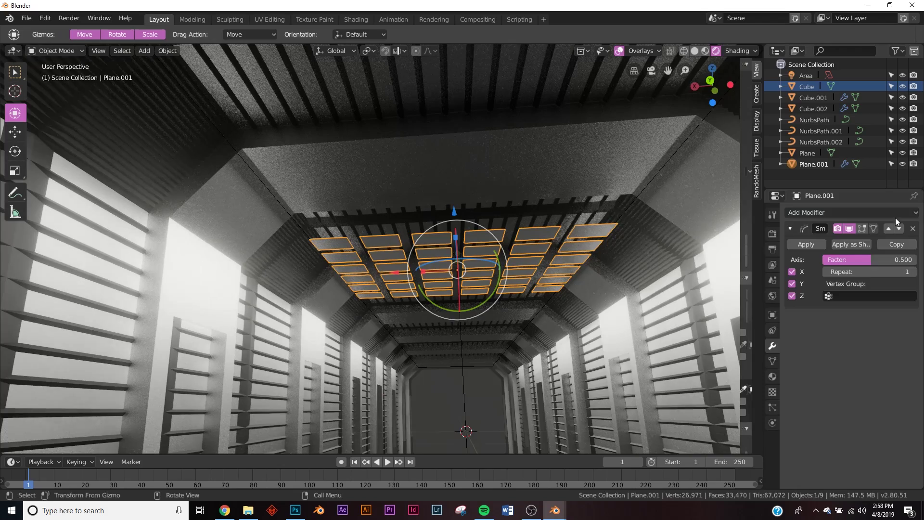
# Step: Add a Solidify modifier to the ceiling tiles with a thickness of 0.03 m
pyautogui.click(804, 212)
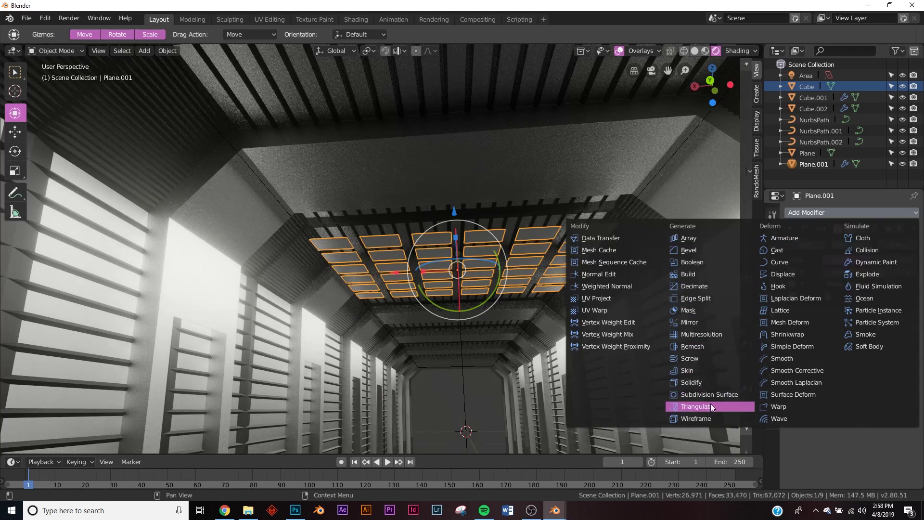
pyautogui.click(691, 382)
pyautogui.moveTo(811, 354); pyautogui.dragTo(834, 355)
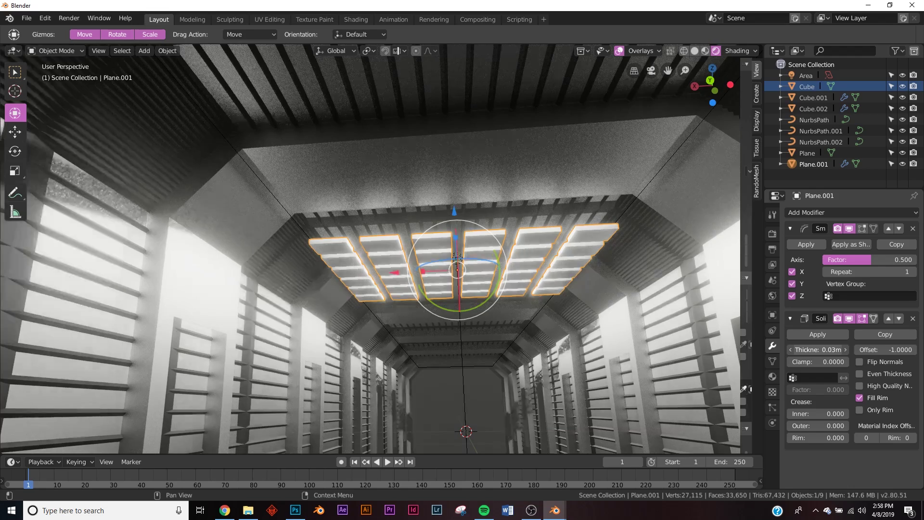
# Step: Give the ceiling tiles a new material with an Emission surface and a strength of 3
pyautogui.click(773, 377)
pyautogui.click(861, 257)
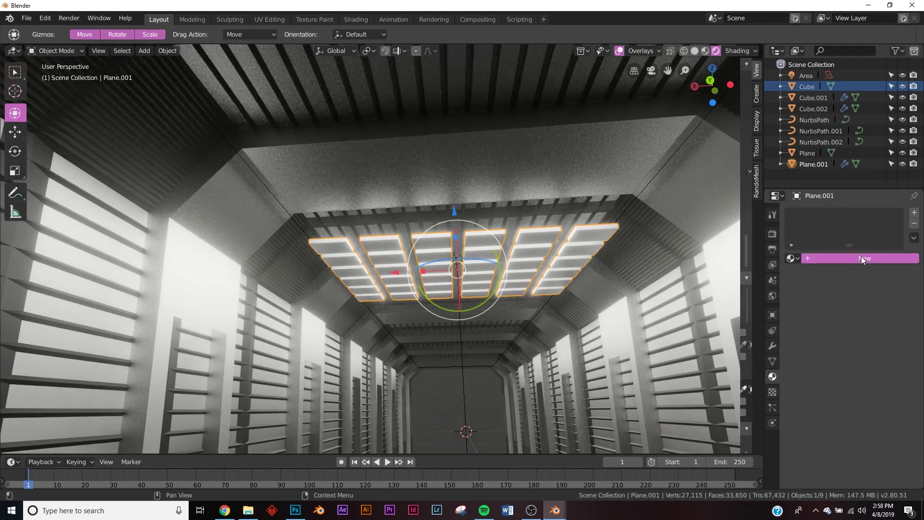
pyautogui.click(881, 320)
pyautogui.click(799, 107)
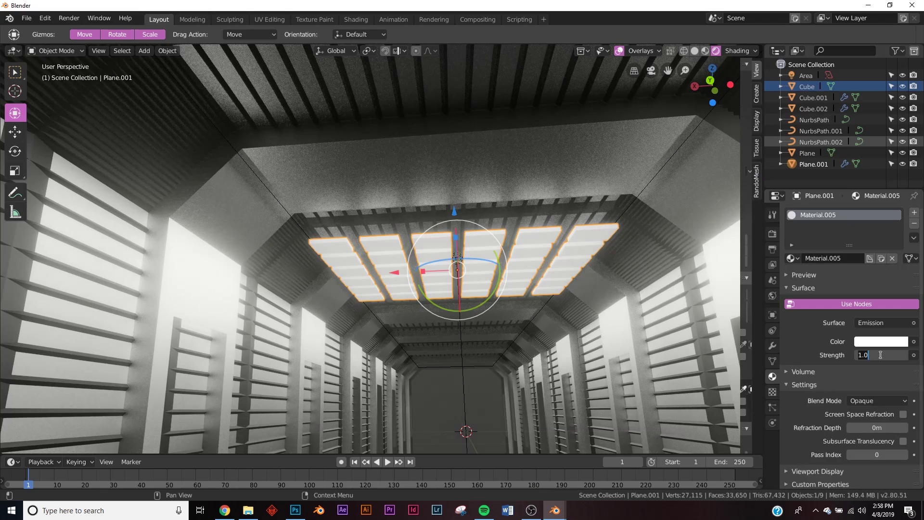
pyautogui.press('Return')
pyautogui.click(569, 345)
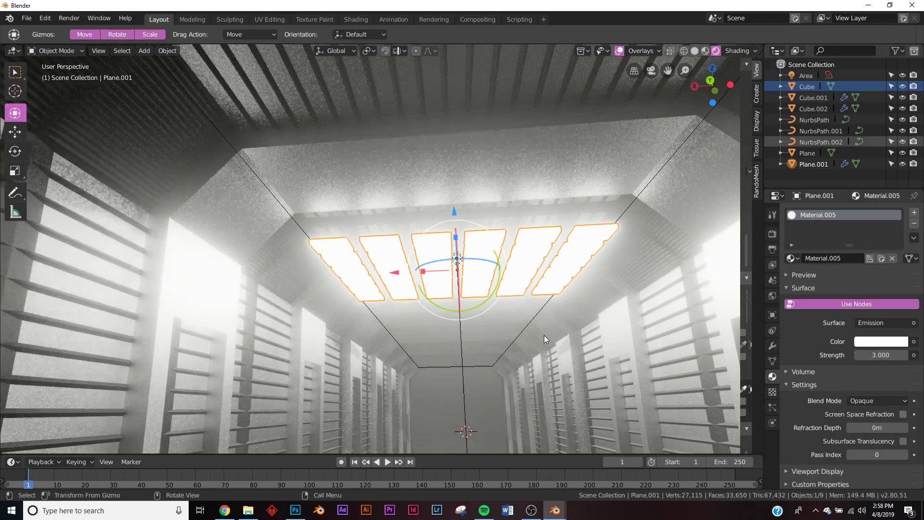
# Step: Move the glowing ceiling panel along the corridor to its open end using wireframe shading, then return to rendered shading
pyautogui.moveTo(543, 371); pyautogui.dragTo(545, 326, button='middle')
pyautogui.click(598, 202)
pyautogui.moveTo(598, 202); pyautogui.dragTo(524, 290, button='middle')
pyautogui.scroll(-6, 524, 290)
pyautogui.press('z')
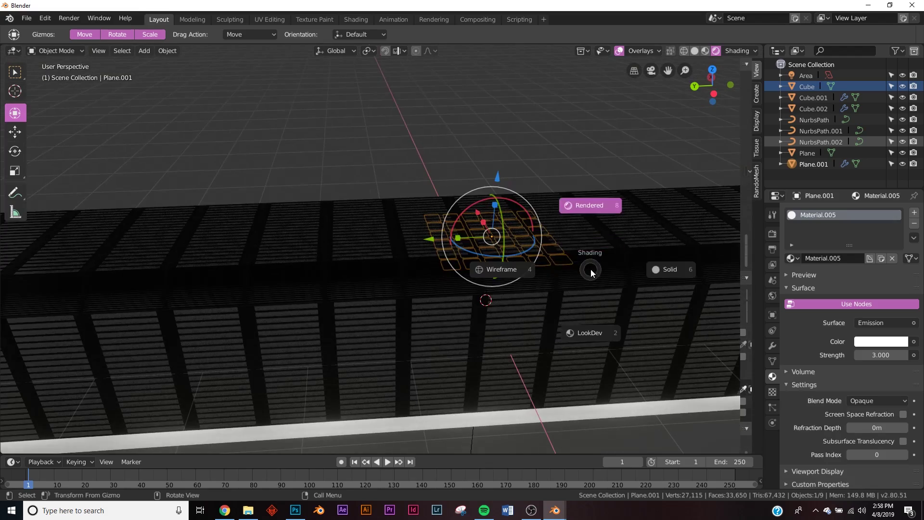
pyautogui.click(612, 264)
pyautogui.press('z')
pyautogui.click(517, 279)
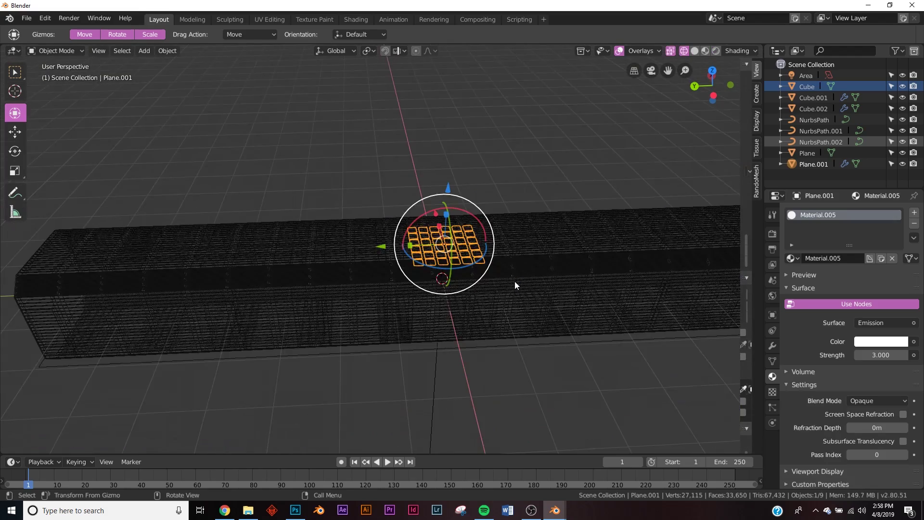
pyautogui.keyDown('shift'); pyautogui.moveTo(516, 303); pyautogui.dragTo(580, 304, button='middle'); pyautogui.keyUp('shift')
pyautogui.moveTo(478, 252); pyautogui.dragTo(139, 268)
pyautogui.moveTo(241, 277)
pyautogui.mouseDown(button='middle')
pyautogui.moveTo(283, 274)
pyautogui.moveTo(317, 232)
pyautogui.mouseUp(button='middle')
pyautogui.press('z')
pyautogui.press('z')
pyautogui.click(304, 123)
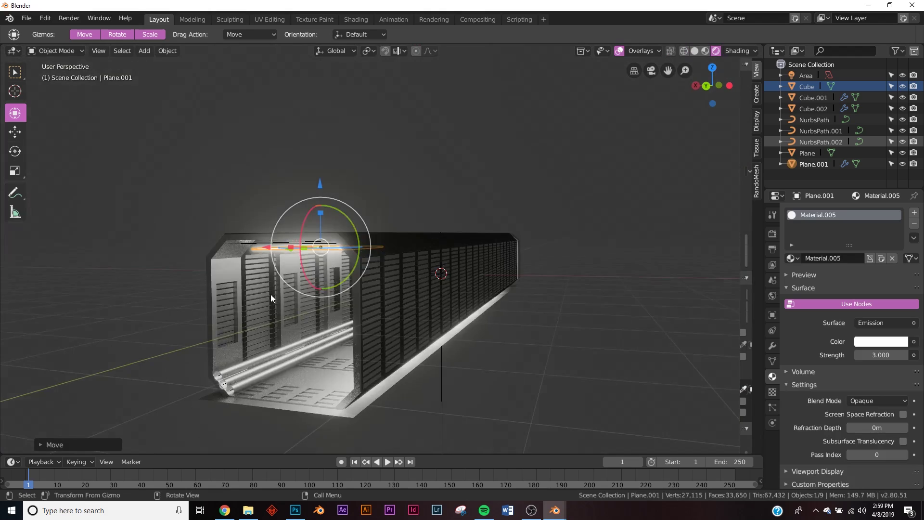
# Step: Fine-tune the panel's position at the corridor's open end in solid shading, shifting it about 0.31 m along the corridor
pyautogui.scroll(4, 270, 293)
pyautogui.moveTo(269, 296)
pyautogui.mouseDown(button='middle')
pyautogui.moveTo(261, 261)
pyautogui.moveTo(288, 233)
pyautogui.mouseUp(button='middle')
pyautogui.press('z')
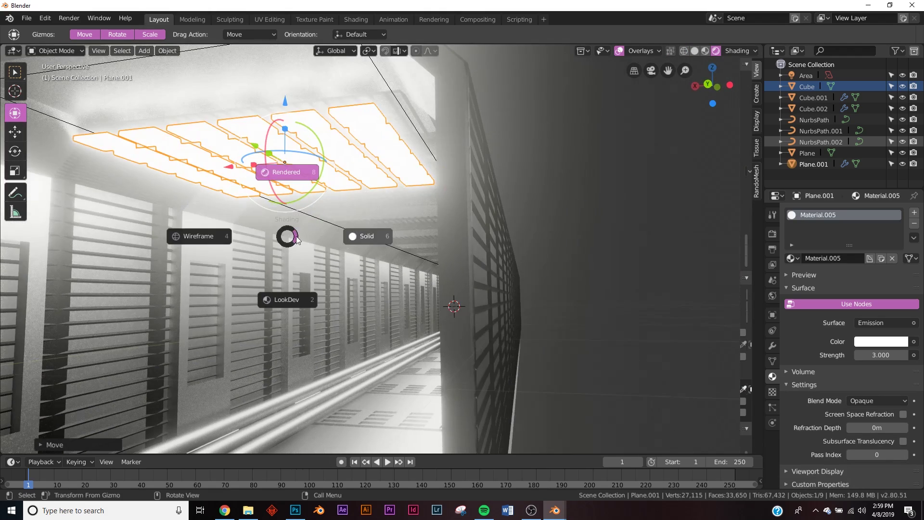
pyautogui.click(334, 240)
pyautogui.moveTo(290, 107); pyautogui.dragTo(282, 63)
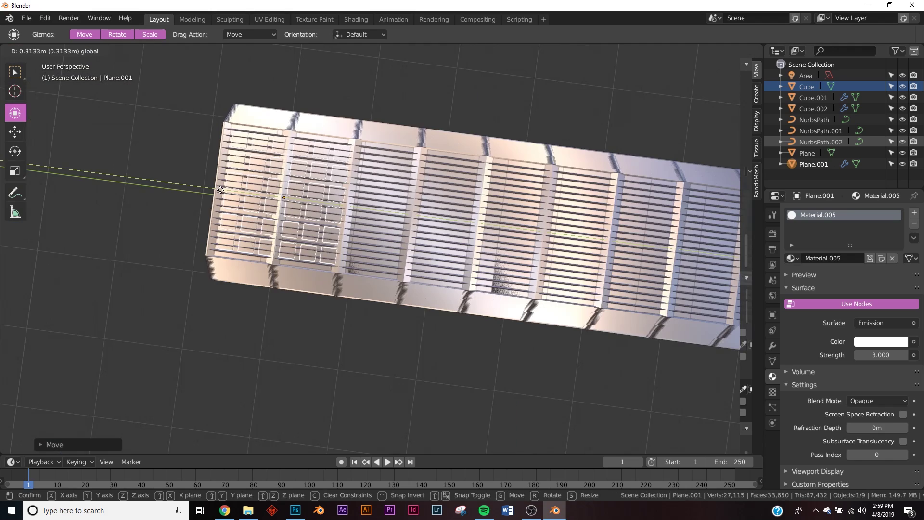
pyautogui.moveTo(221, 193); pyautogui.dragTo(221, 194)
# Step: Duplicate the ceiling light panel and move the copy along the corridor's length
pyautogui.keyDown('shift'); pyautogui.moveTo(554, 222); pyautogui.dragTo(470, 212, button='middle'); pyautogui.keyUp('shift')
pyautogui.scroll(-5, 469, 213)
pyautogui.keyDown('shift'); pyautogui.moveTo(577, 235); pyautogui.dragTo(175, 196, button='middle'); pyautogui.keyUp('shift')
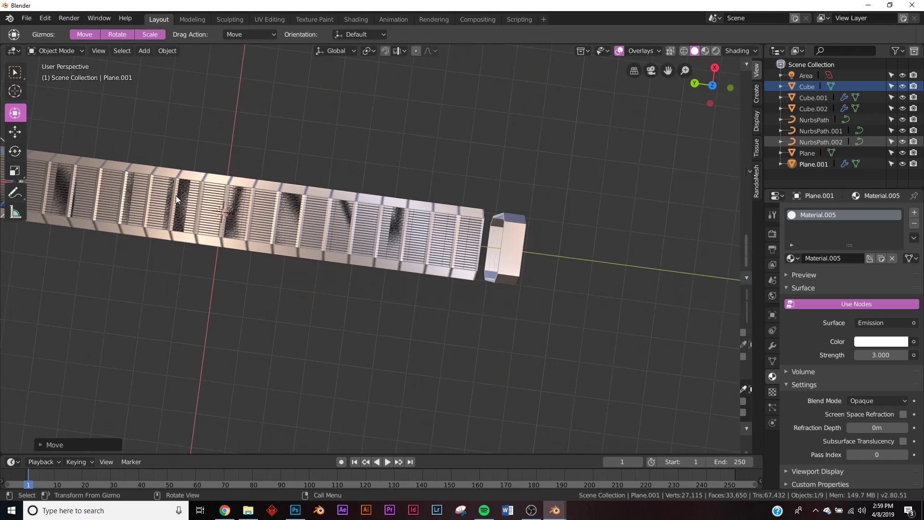
pyautogui.moveTo(225, 265); pyautogui.dragTo(339, 303, button='middle')
pyautogui.hotkey('shift', 'd')
pyautogui.press('Escape')
pyautogui.moveTo(46, 284); pyautogui.dragTo(355, 276)
# Step: Duplicate the light panel two more times, moving each copy farther along the corridor toward the closed end
pyautogui.hotkey('shift', 'd')
pyautogui.press('Escape')
pyautogui.keyDown('shift'); pyautogui.moveTo(535, 299); pyautogui.dragTo(380, 315, button='middle'); pyautogui.keyUp('shift')
pyautogui.moveTo(196, 292); pyautogui.dragTo(270, 289)
pyautogui.keyDown('shift'); pyautogui.moveTo(270, 290); pyautogui.dragTo(191, 292, button='middle'); pyautogui.keyUp('shift')
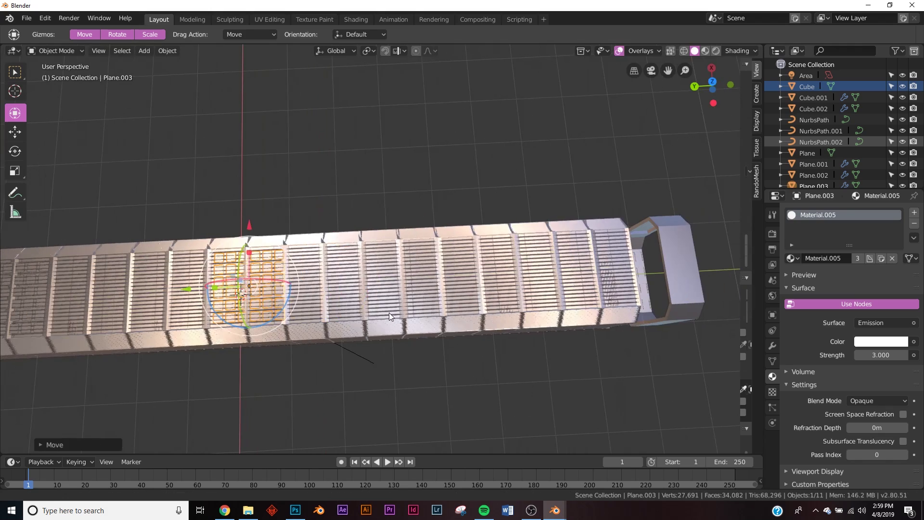
pyautogui.hotkey('shift', 'd')
pyautogui.rightClick(247, 290)
pyautogui.moveTo(187, 290); pyautogui.dragTo(382, 283)
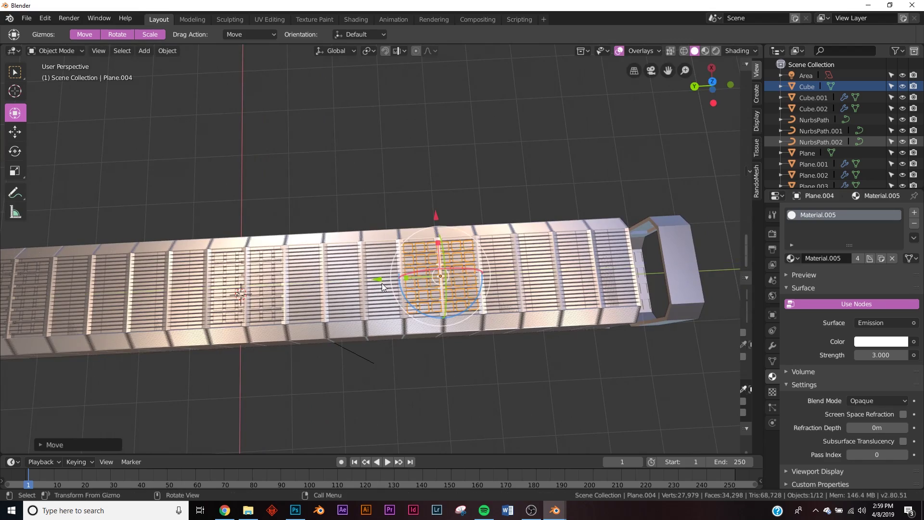
# Step: Switch the viewport to rendered shading, look into the corridor from its open end and clear the selection
pyautogui.moveTo(382, 283)
pyautogui.mouseDown(button='middle')
pyautogui.moveTo(189, 290)
pyautogui.moveTo(284, 186)
pyautogui.moveTo(278, 196)
pyautogui.mouseUp(button='middle')
pyautogui.press('z')
pyautogui.click(289, 117)
pyautogui.scroll(-8, 354, 178)
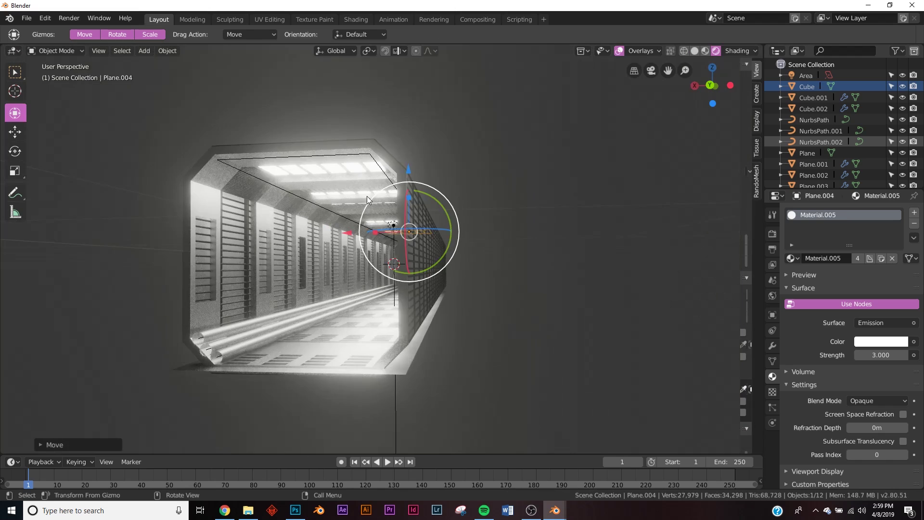
pyautogui.scroll(6, 368, 194)
pyautogui.click(566, 207)
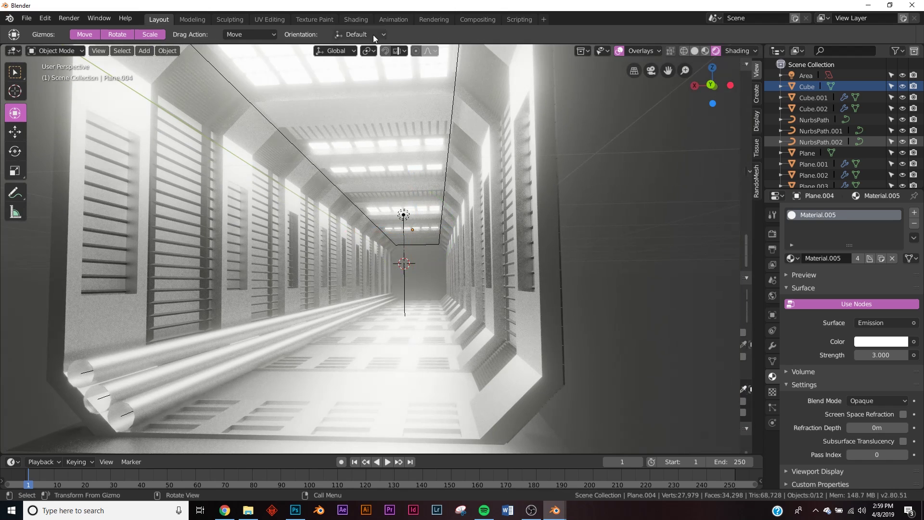
# Step: Add a point light to the corridor and set its color to a saturated orange-red
pyautogui.hotkey('shift', 'a')
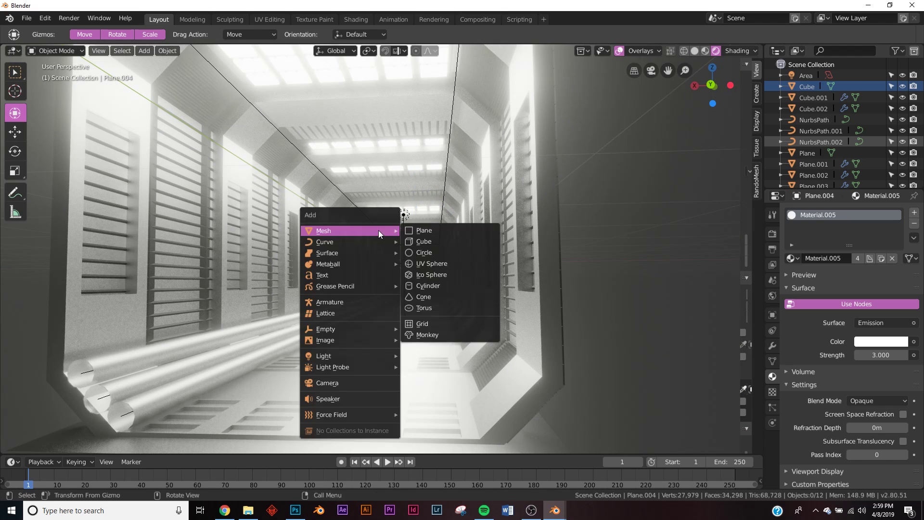
pyautogui.moveTo(338, 355)
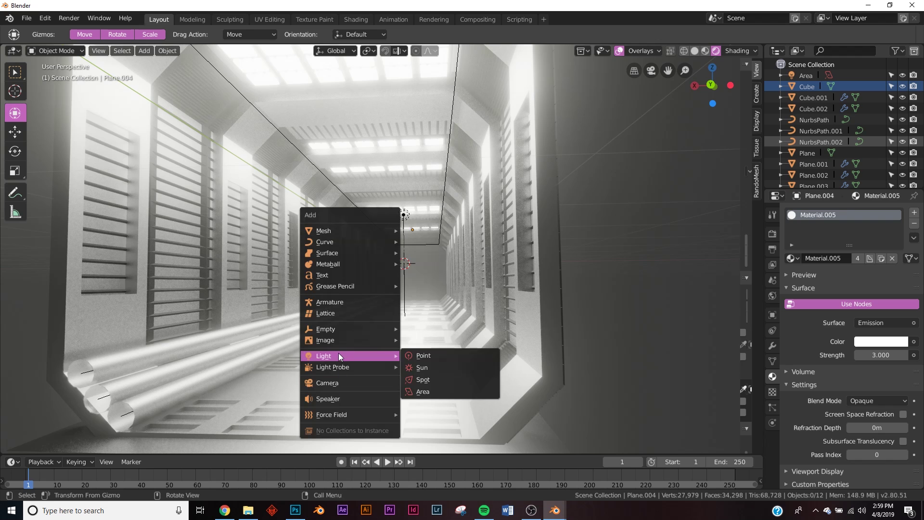
pyautogui.click(434, 357)
pyautogui.click(856, 272)
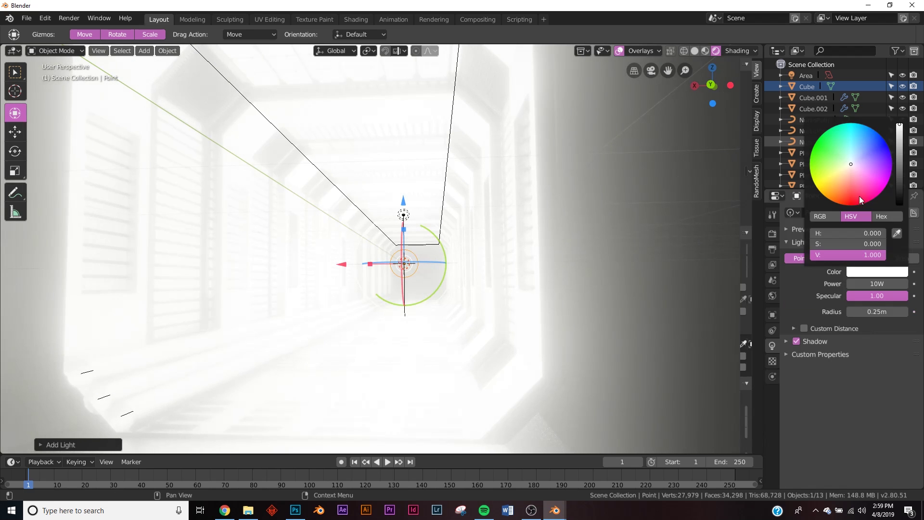
pyautogui.click(864, 195)
# Step: Move the point light down and about 0.6 m sideways beside the pipes, and set its power to 1 W
pyautogui.moveTo(404, 212); pyautogui.dragTo(312, 310)
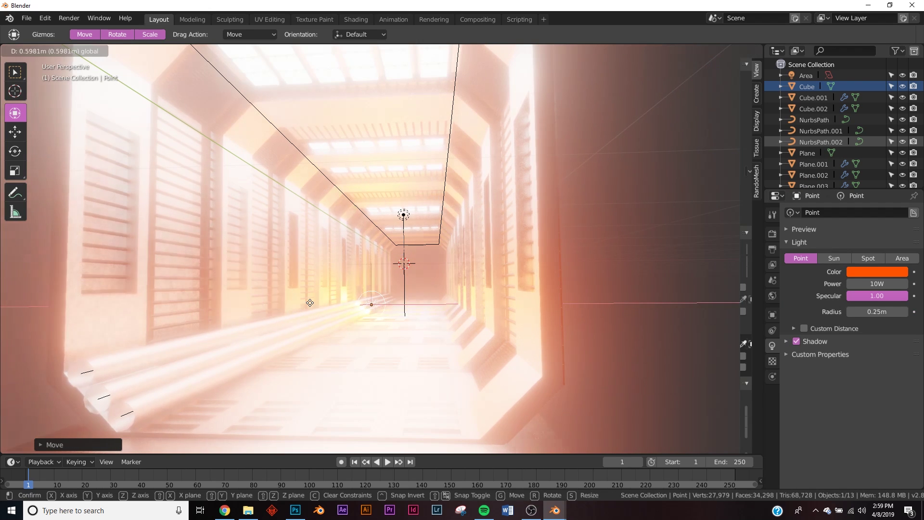
pyautogui.press('Return')
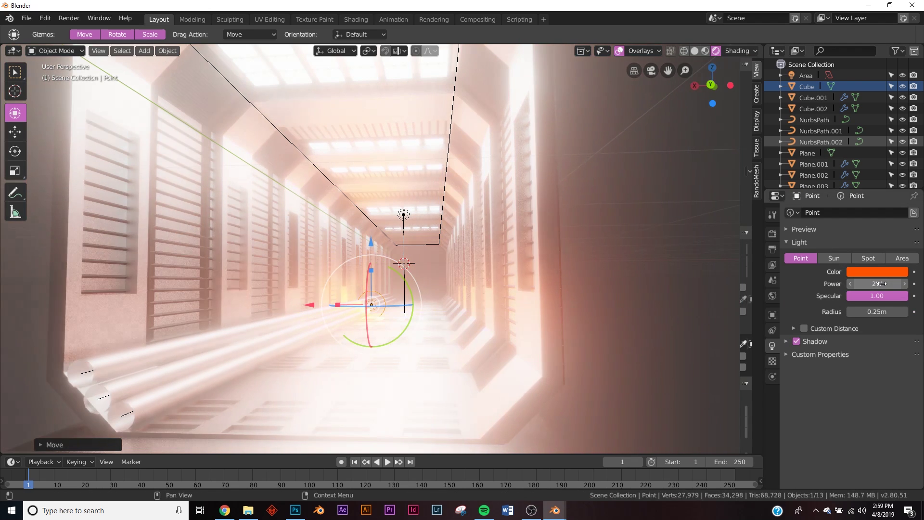
pyautogui.click(881, 286)
pyautogui.write('1')
pyautogui.press('Return')
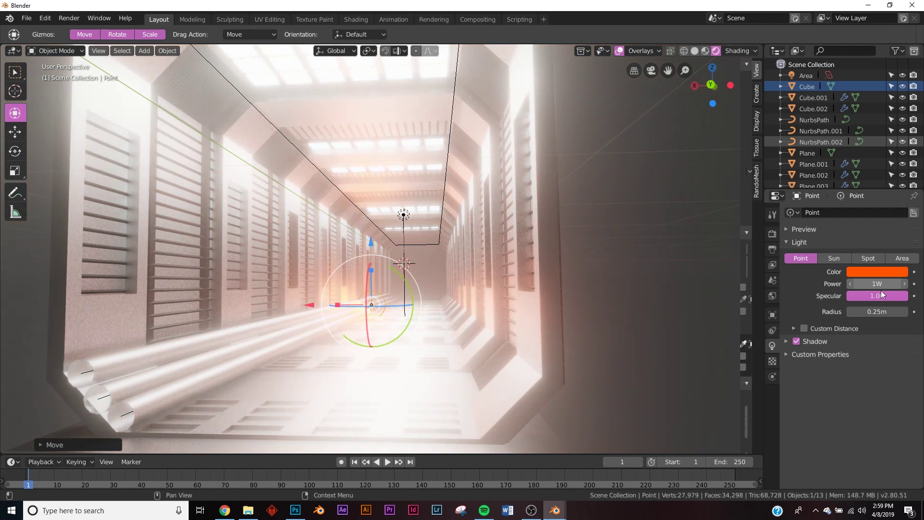
# Step: Tint the long area light's color a pale blue
pyautogui.click(448, 118)
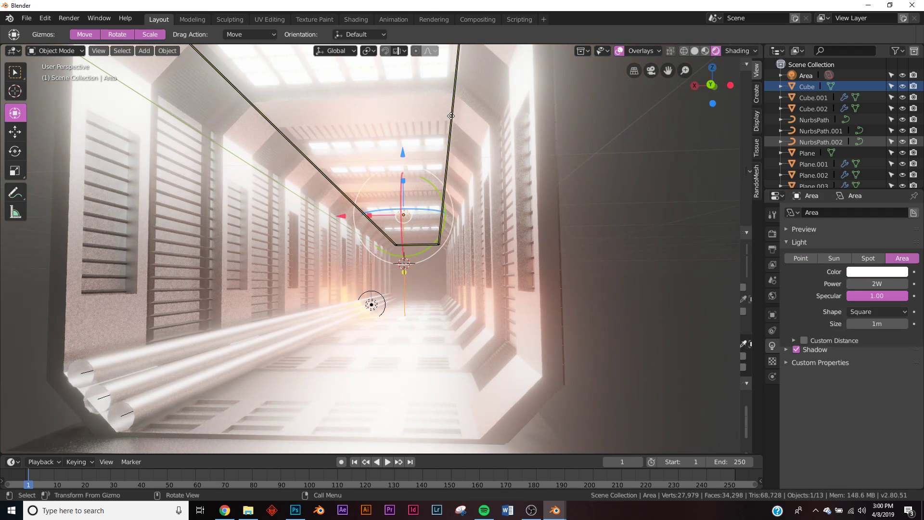
pyautogui.click(876, 271)
pyautogui.moveTo(865, 146); pyautogui.dragTo(856, 158)
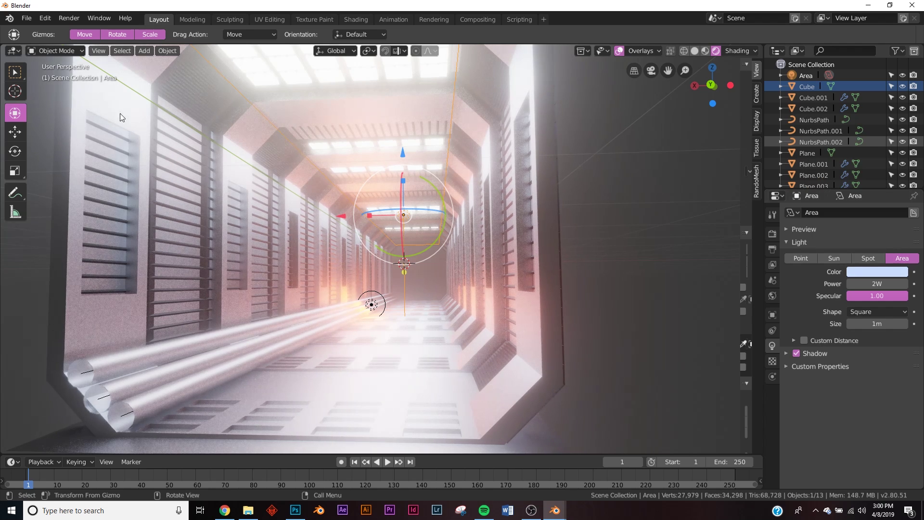
# Step: Darken the base color of the corridor shell's material, Cube.001, to a mid grey
pyautogui.moveTo(503, 372); pyautogui.dragTo(507, 368, button='middle')
pyautogui.click(624, 313)
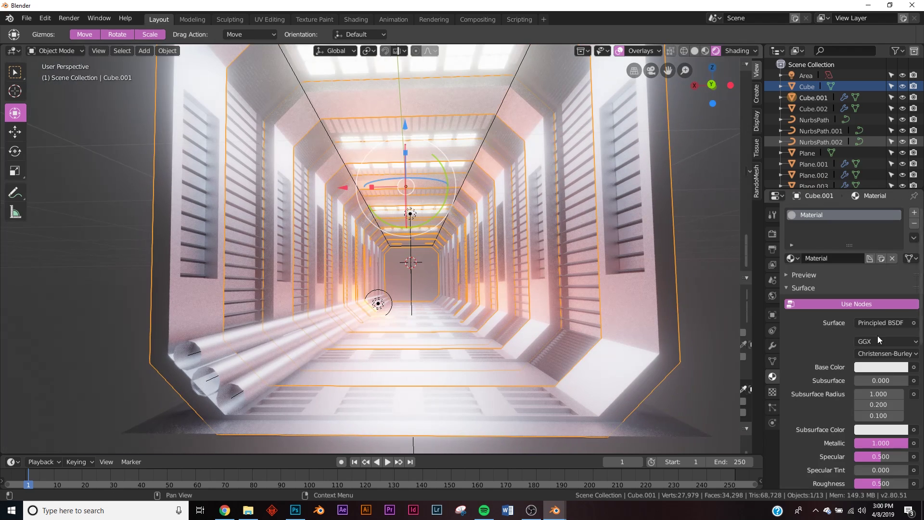
pyautogui.click(879, 366)
pyautogui.moveTo(901, 219); pyautogui.dragTo(900, 235)
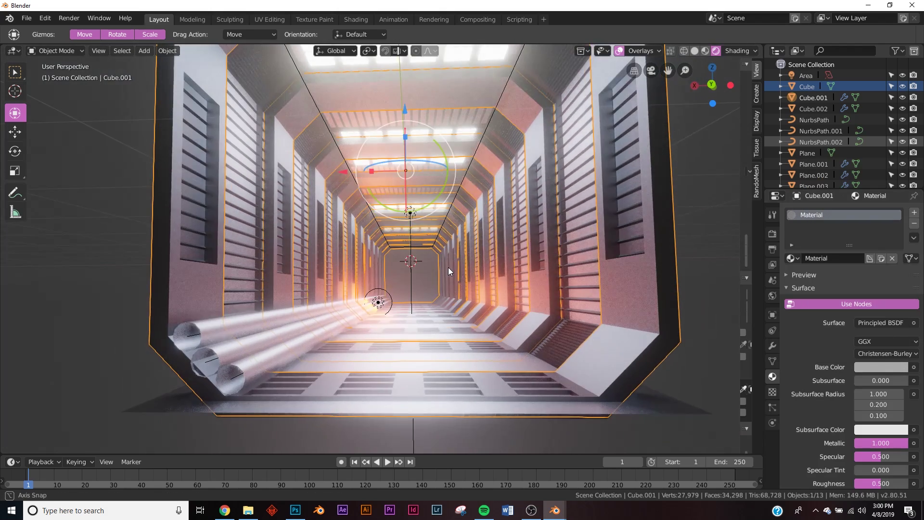
# Step: Darken the base color of the pipes' material, Material.003, to a mid grey
pyautogui.moveTo(448, 267); pyautogui.dragTo(443, 267, button='middle')
pyautogui.click(210, 322)
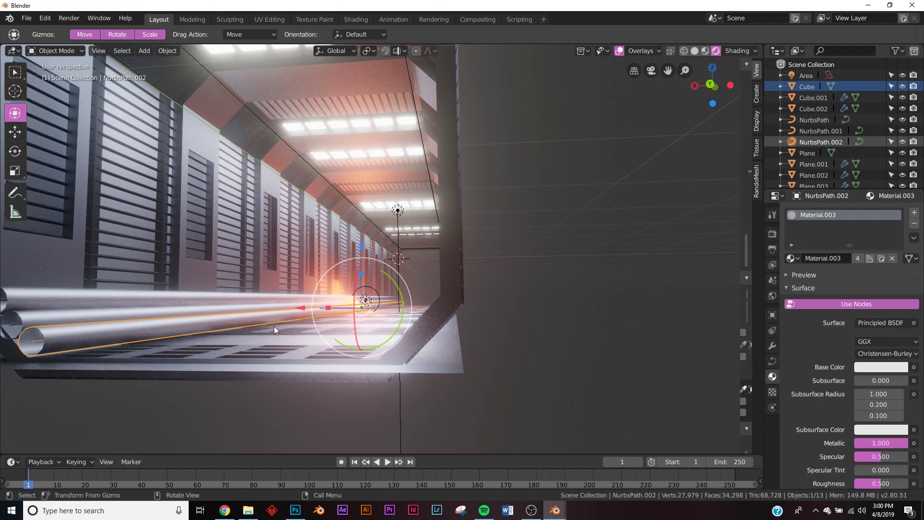
pyautogui.click(888, 368)
pyautogui.click(899, 237)
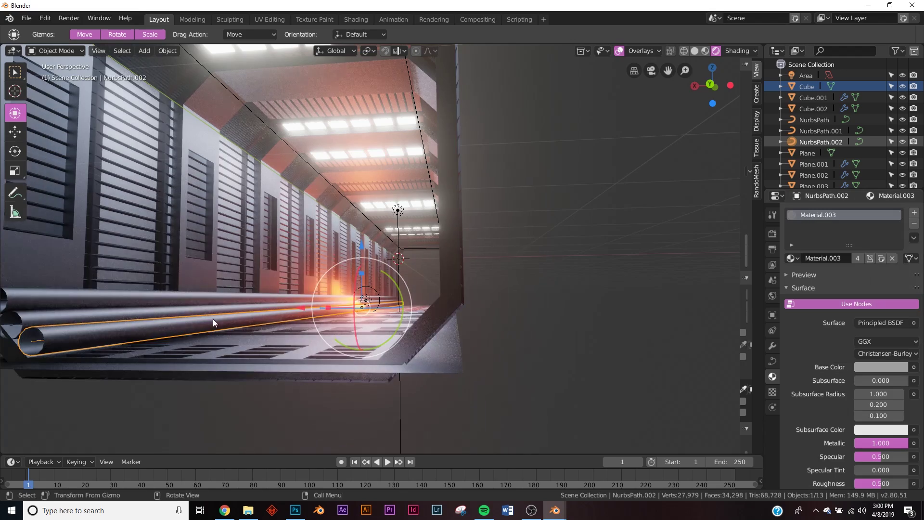
# Step: Examine the lighting and darkened materials down the corridor's interior and select the corridor shell, Cube.001
pyautogui.moveTo(439, 294); pyautogui.dragTo(449, 298, button='middle')
pyautogui.click(655, 254)
pyautogui.scroll(2, 295, 331)
pyautogui.moveTo(294, 331); pyautogui.dragTo(289, 330, button='middle')
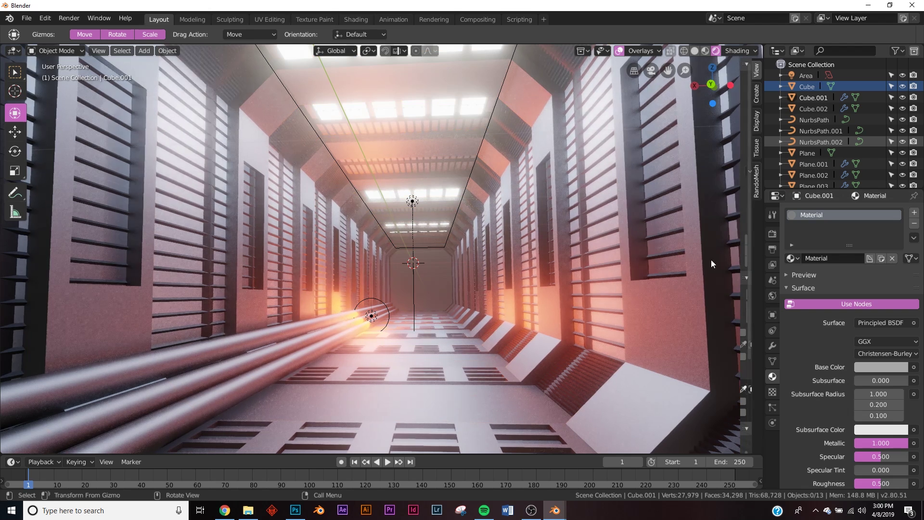
pyautogui.click(545, 304)
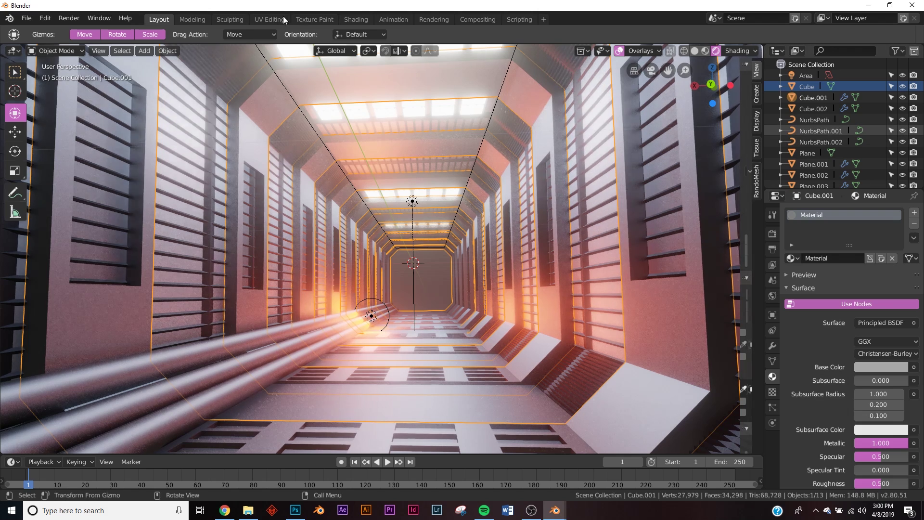
# Step: Switch to the Shading workspace and display the corridor interior with rendered viewport shading
pyautogui.click(354, 19)
pyautogui.moveTo(552, 185); pyautogui.dragTo(618, 241, button='middle')
pyautogui.press('z')
pyautogui.click(598, 205)
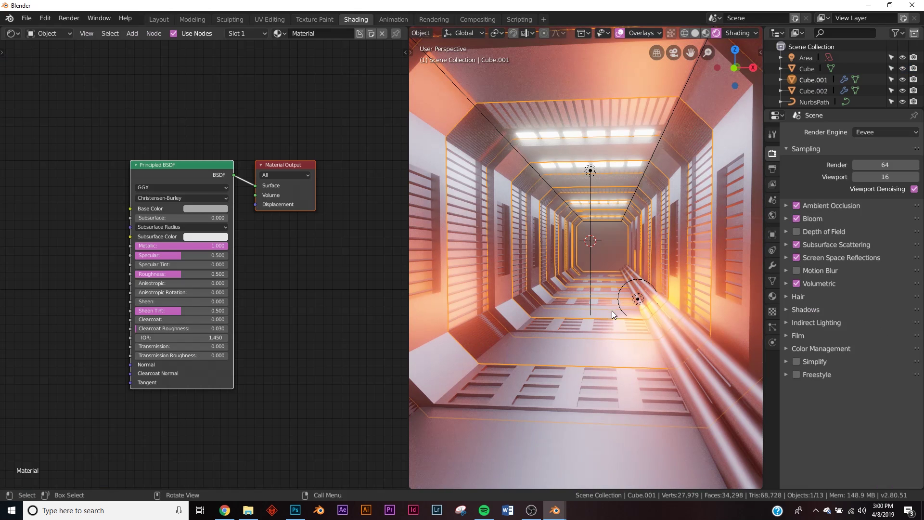
# Step: Add a Bump node feeding the Normal input of the corridor shell material's Principled BSDF
pyautogui.moveTo(120, 243); pyautogui.dragTo(194, 246, button='middle')
pyautogui.scroll(3, 149, 300)
pyautogui.moveTo(170, 300); pyautogui.dragTo(156, 271, button='middle')
pyautogui.hotkey('shift', 'a')
pyautogui.click(148, 268)
pyautogui.write('bum')
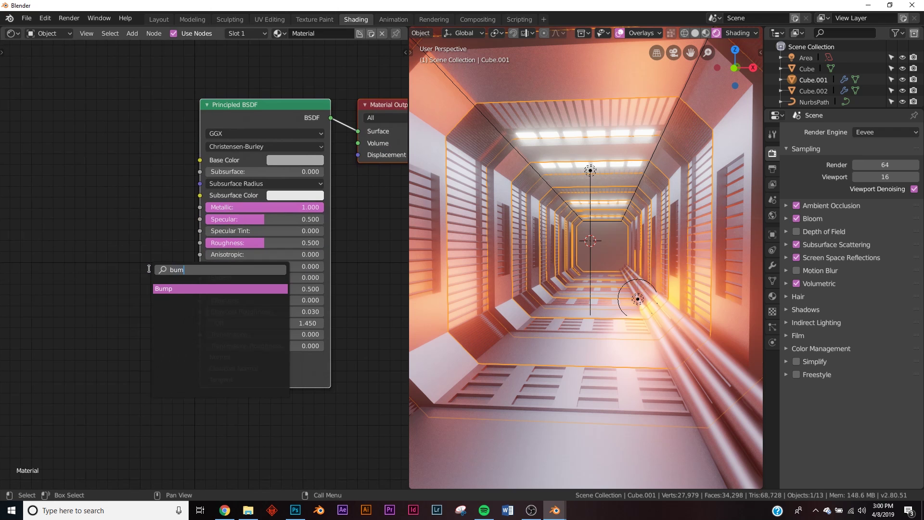
pyautogui.click(183, 288)
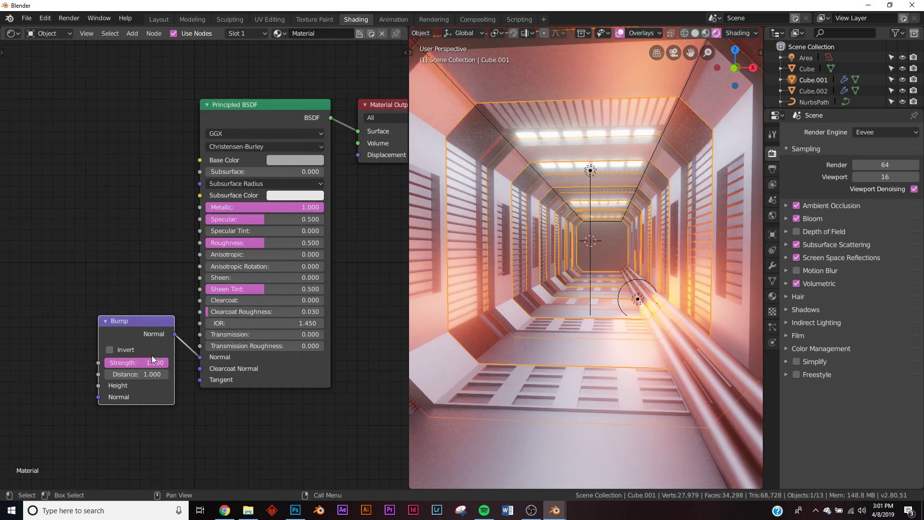
# Step: Add a Noise Texture node beside the Bump node and connect its Color output to the Bump's Height
pyautogui.moveTo(151, 355); pyautogui.dragTo(185, 318, button='middle')
pyautogui.hotkey('shift', 'a')
pyautogui.write('noi')
pyautogui.click(207, 329)
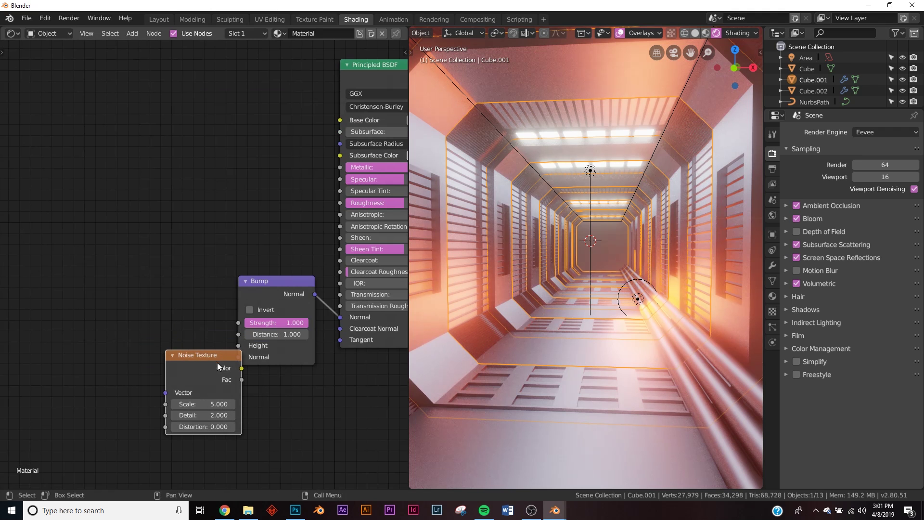
pyautogui.click(177, 339)
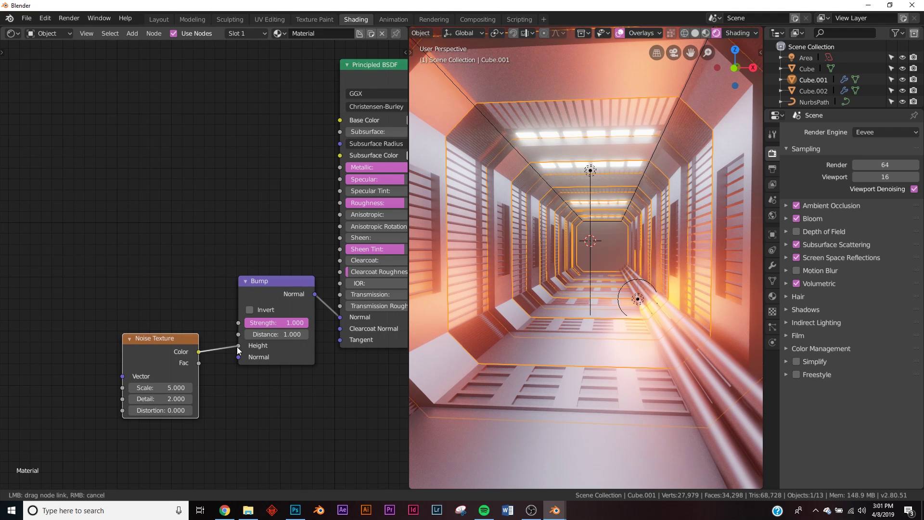
pyautogui.moveTo(236, 347); pyautogui.dragTo(238, 345)
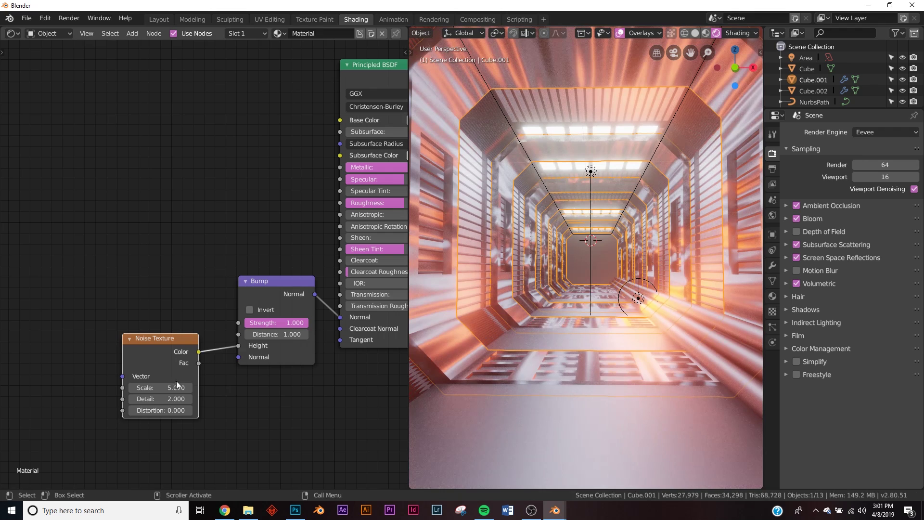
# Step: Set the Noise Texture's detail to 16 and the Bump strength to about 0.217 in the shell material
pyautogui.moveTo(153, 399); pyautogui.dragTo(182, 399)
pyautogui.moveTo(290, 321); pyautogui.dragTo(248, 326)
pyautogui.click(589, 445)
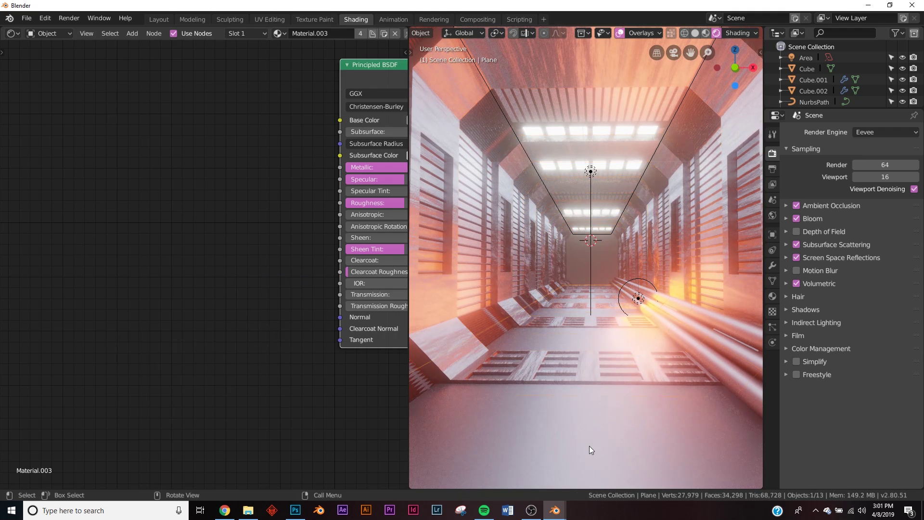
pyautogui.click(449, 341)
# Step: Duplicate the Noise Texture, connect the copy's Color to the original's Vector, and set the original's distortion to 5.9
pyautogui.moveTo(161, 359); pyautogui.dragTo(233, 319, button='middle')
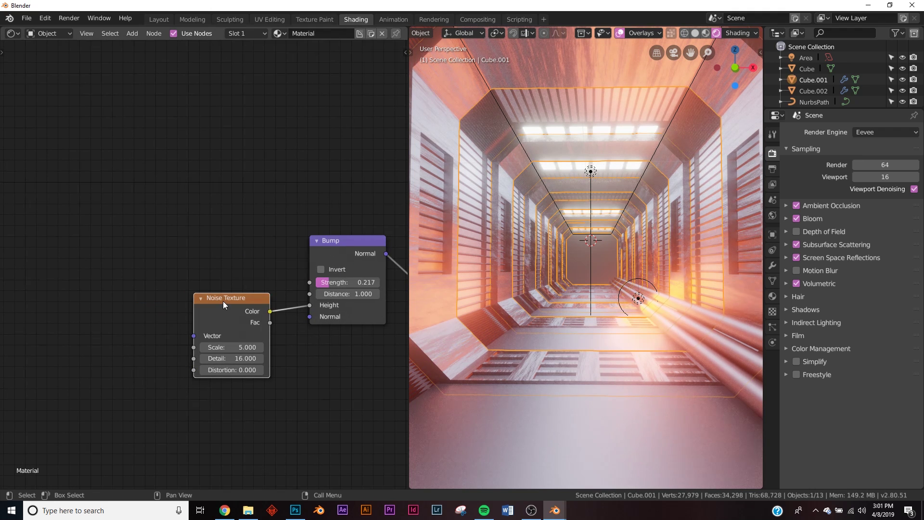
pyautogui.hotkey('shift', 'd')
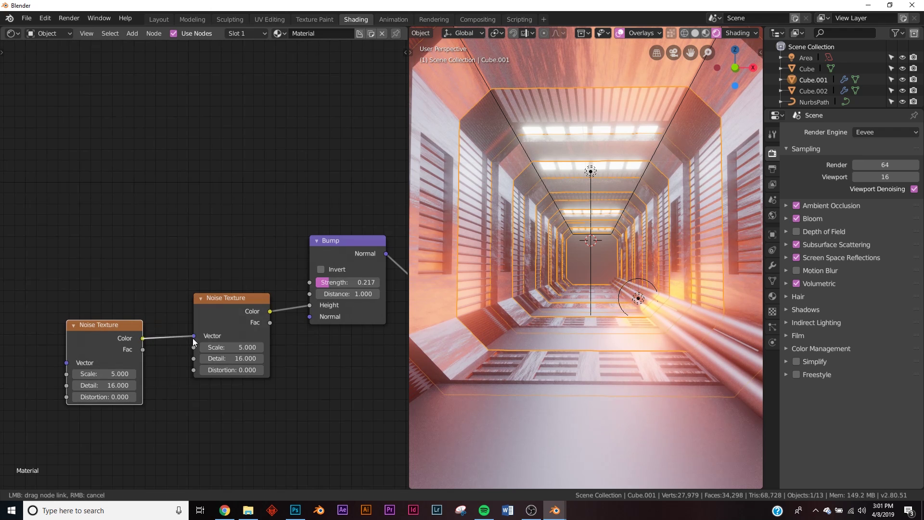
pyautogui.moveTo(204, 359); pyautogui.dragTo(194, 335)
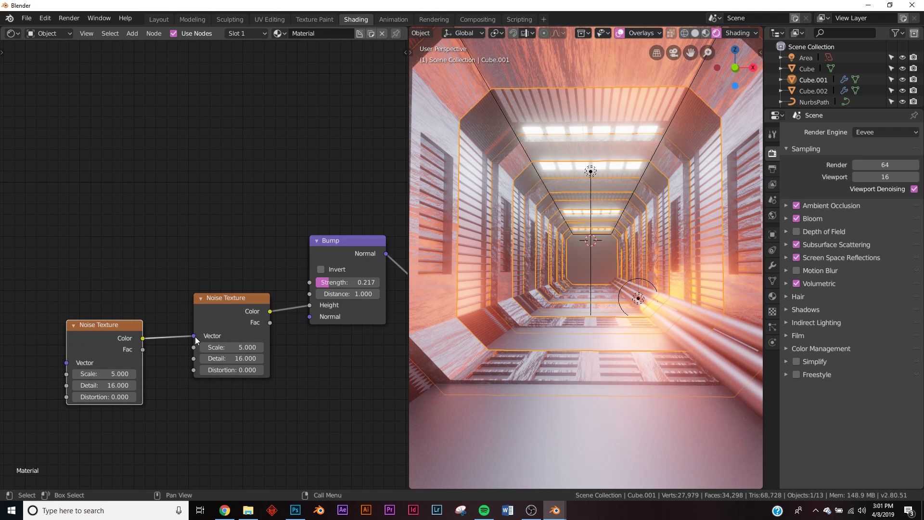
pyautogui.moveTo(232, 371); pyautogui.dragTo(533, 384)
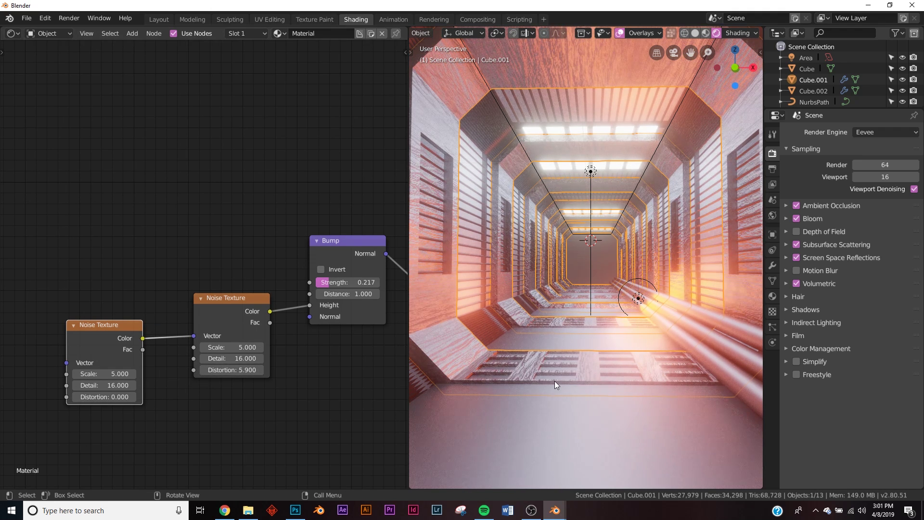
# Step: Select the floor plane and add a Bump node feeding the Normal input of Material.003's Principled BSDF
pyautogui.scroll(3, 554, 381)
pyautogui.click(601, 397)
pyautogui.moveTo(601, 396)
pyautogui.mouseDown(button='middle')
pyautogui.moveTo(571, 375)
pyautogui.moveTo(602, 382)
pyautogui.mouseUp(button='middle')
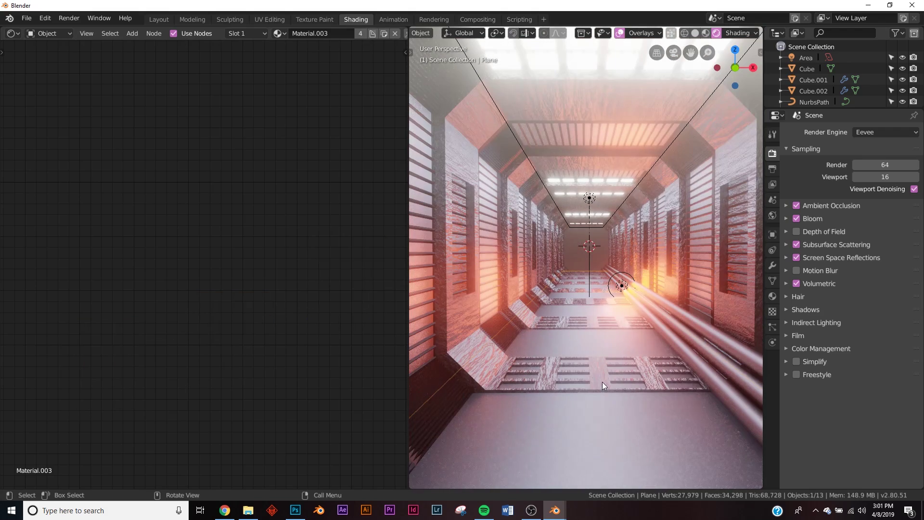
pyautogui.scroll(-4, 302, 159)
pyautogui.scroll(5, 191, 234)
pyautogui.moveTo(292, 230); pyautogui.dragTo(173, 260, button='middle')
pyautogui.hotkey('shift', 'a')
pyautogui.click(148, 250)
pyautogui.write('bump')
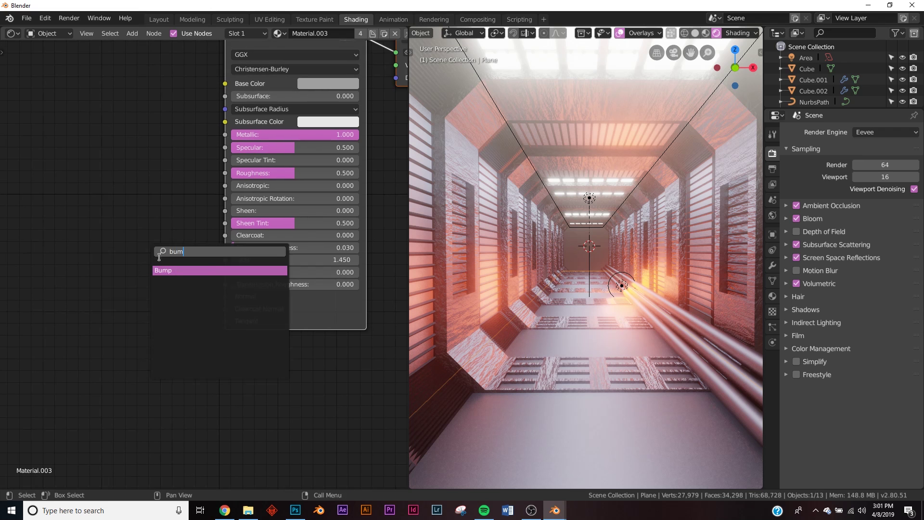
pyautogui.press('Return')
# Step: Add a Brick Texture node to Material.003 and connect its Color output to the Bump node's Height
pyautogui.moveTo(159, 311); pyautogui.dragTo(241, 271, button='middle')
pyautogui.hotkey('shift', 'a')
pyautogui.click(100, 262)
pyautogui.write('bri')
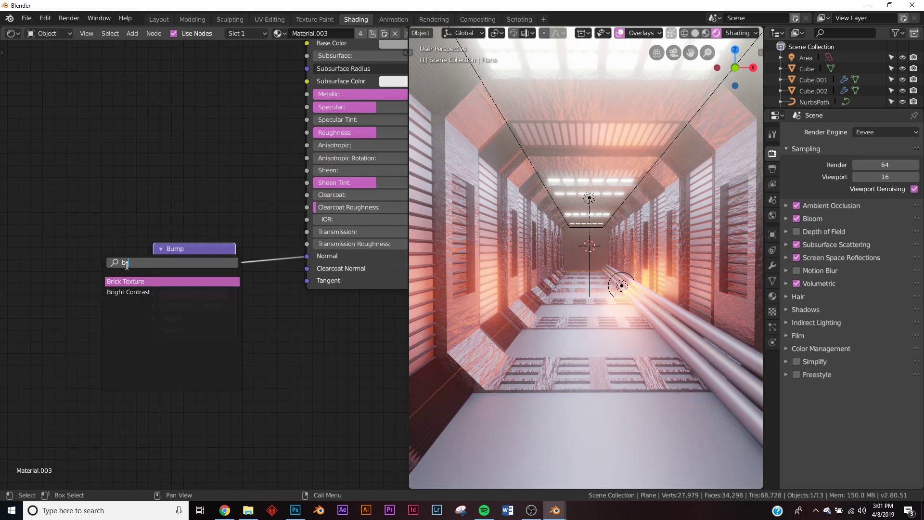
pyautogui.press('Return')
pyautogui.click(110, 302)
pyautogui.moveTo(156, 322); pyautogui.dragTo(154, 318)
# Step: Examine the brick-patterned floor and pipes from several angles inside and outside the corridor
pyautogui.moveTo(533, 307); pyautogui.dragTo(532, 303, button='middle')
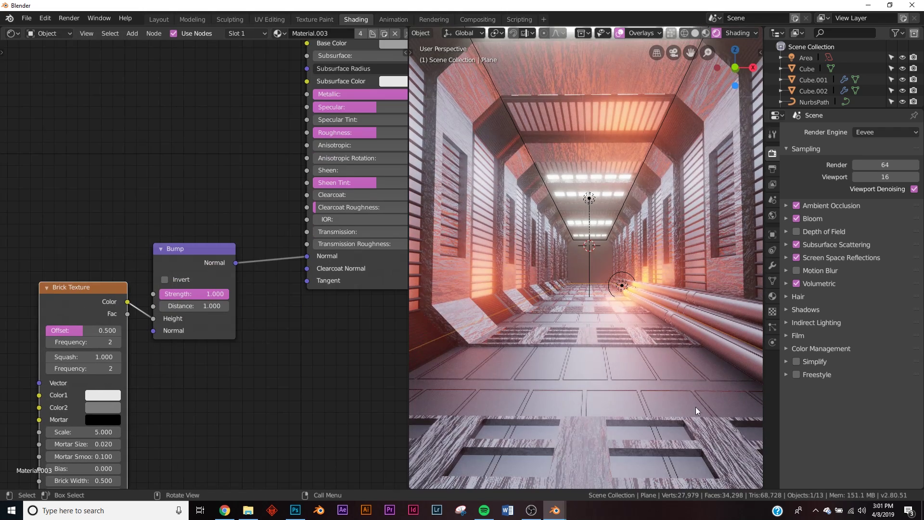
pyautogui.moveTo(695, 407); pyautogui.dragTo(626, 392, button='middle')
pyautogui.moveTo(548, 348); pyautogui.dragTo(587, 405, button='middle')
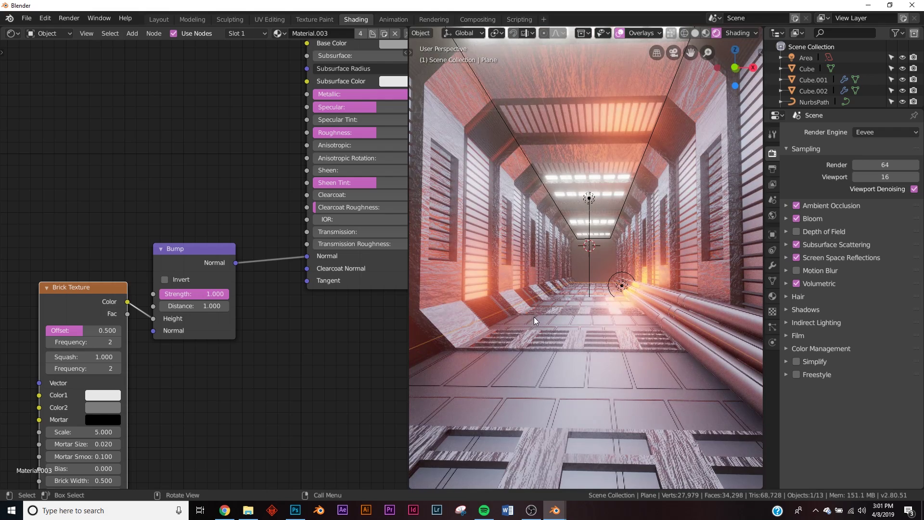
pyautogui.moveTo(599, 297); pyautogui.dragTo(587, 333, button='middle')
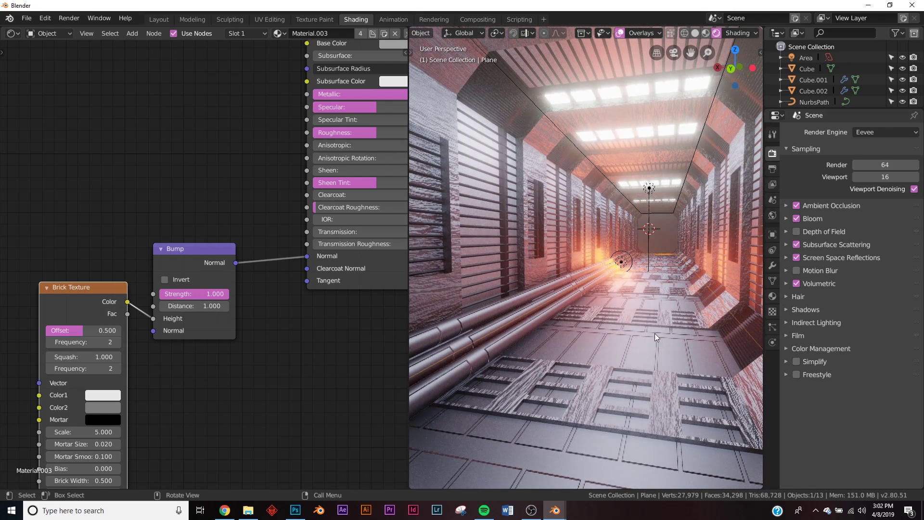
pyautogui.click(670, 227)
pyautogui.scroll(-10, 585, 364)
pyautogui.moveTo(588, 344); pyautogui.dragTo(616, 308, button='middle')
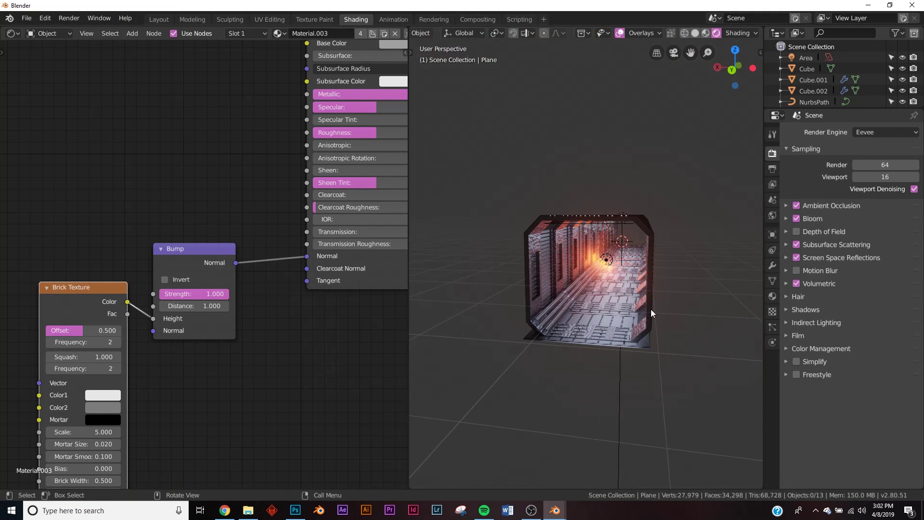
pyautogui.scroll(10, 677, 284)
# Step: Darken the world background color to black
pyautogui.click(772, 216)
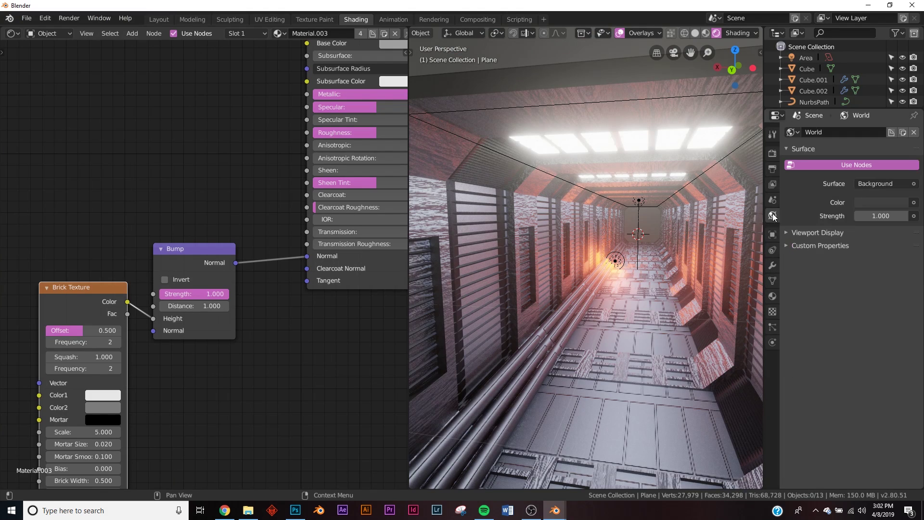
pyautogui.click(888, 206)
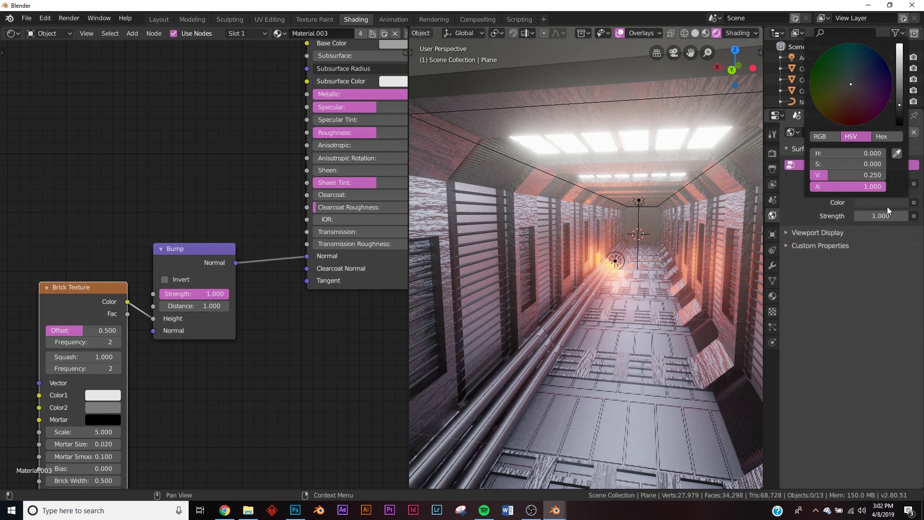
pyautogui.click(898, 121)
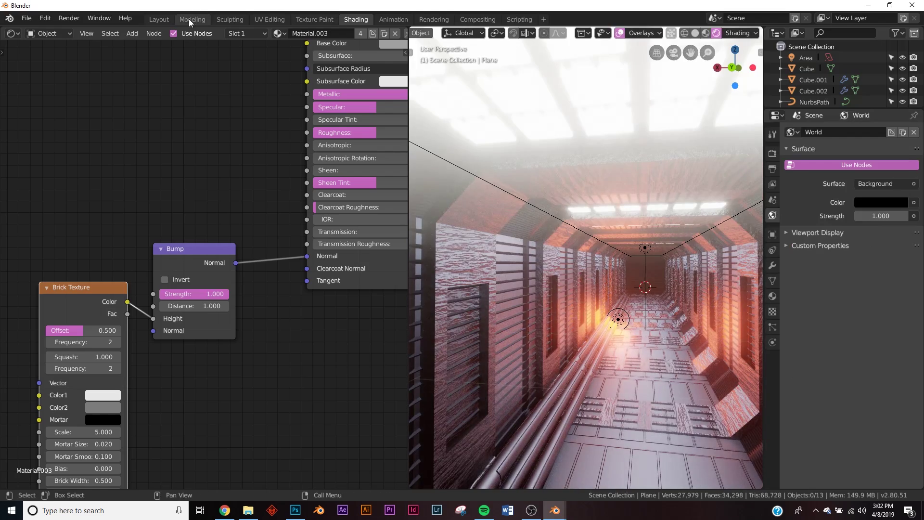
# Step: Return to the Layout workspace, add a camera, and match it to the current view down the corridor
pyautogui.click(159, 19)
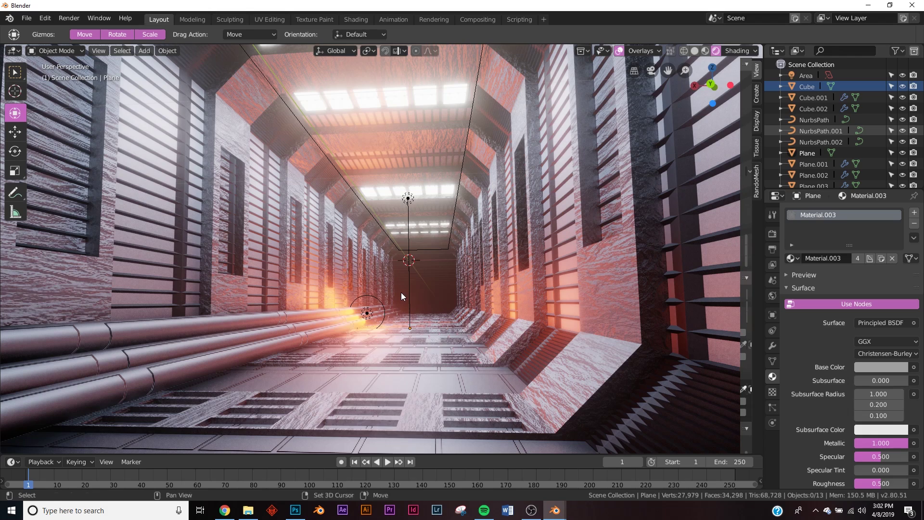
pyautogui.hotkey('shift', 'a')
pyautogui.click(357, 441)
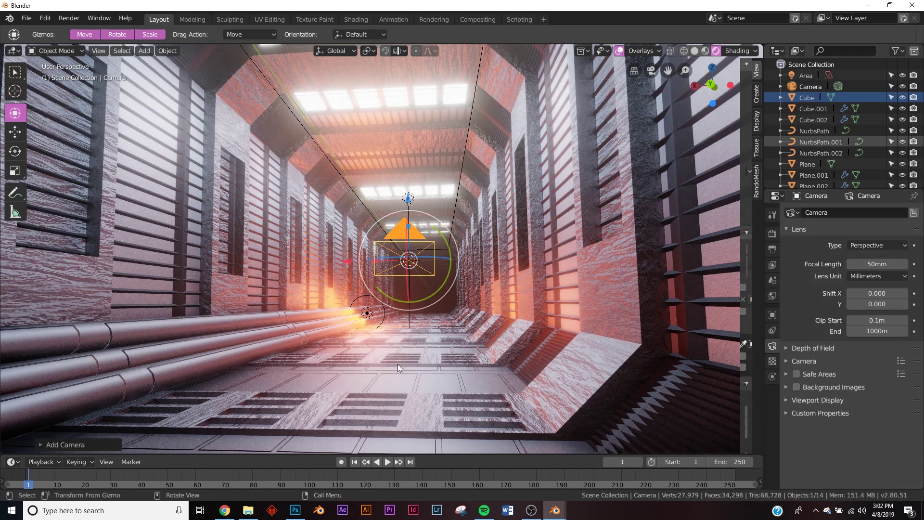
pyautogui.press('ctrl+KP_0')
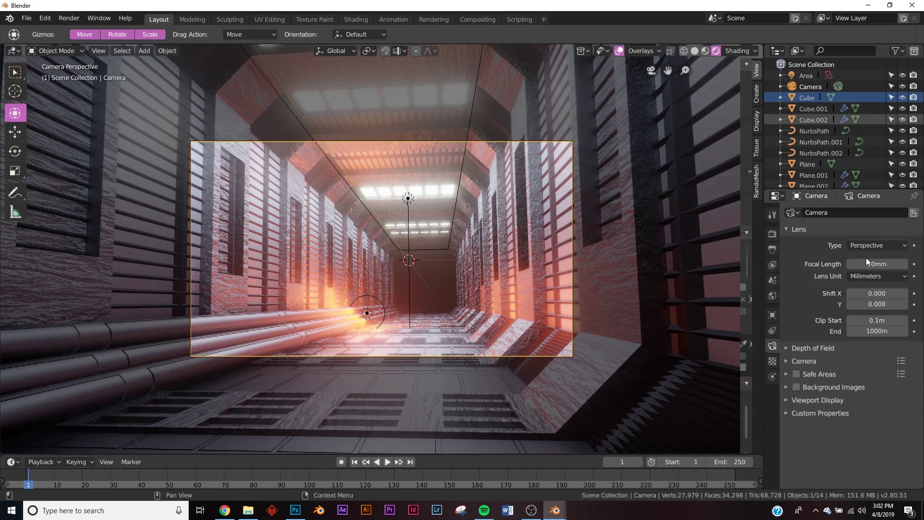
# Step: Set the camera's focal length to 35 mm
pyautogui.click(877, 263)
pyautogui.write('35')
pyautogui.press('Return')
pyautogui.scroll(3, 426, 276)
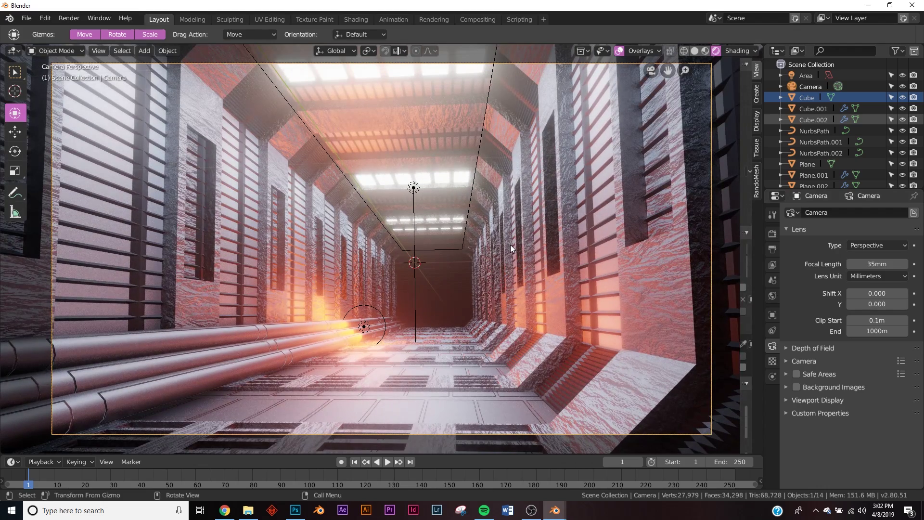
# Step: Switch the viewport to solid shading, view the whole corridor from outside, and hide the camera
pyautogui.moveTo(567, 275); pyautogui.dragTo(483, 295, button='middle')
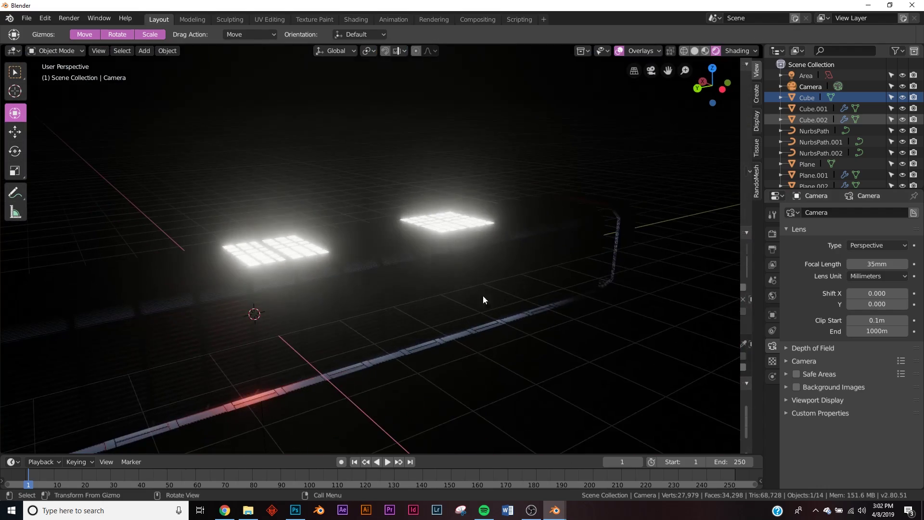
pyautogui.press('KP_0')
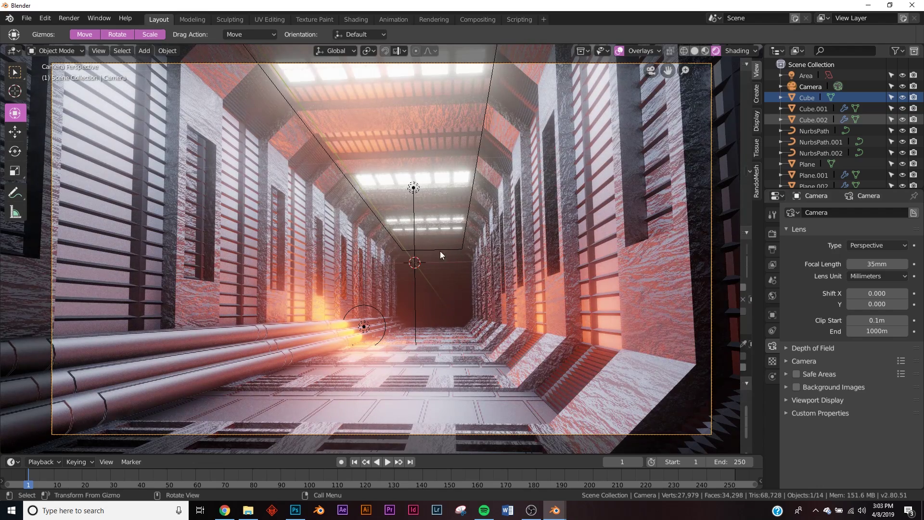
pyautogui.moveTo(440, 250); pyautogui.dragTo(384, 270, button='middle')
pyautogui.press('z')
pyautogui.click(495, 272)
pyautogui.scroll(-4, 489, 285)
pyautogui.moveTo(489, 286); pyautogui.dragTo(480, 293, button='middle')
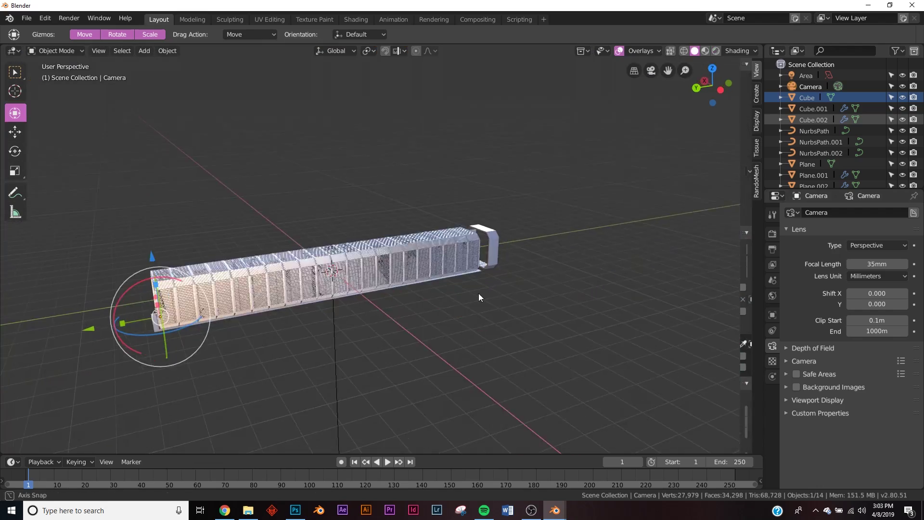
pyautogui.click(903, 87)
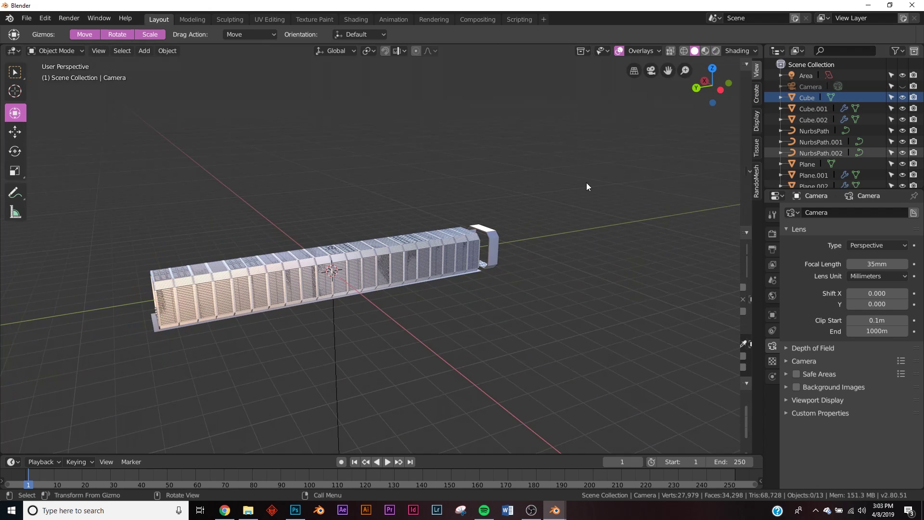
# Step: Move all corridor objects and lights into a new collection named fghjk, and collapse it in the Outliner
pyautogui.moveTo(587, 177); pyautogui.dragTo(87, 361)
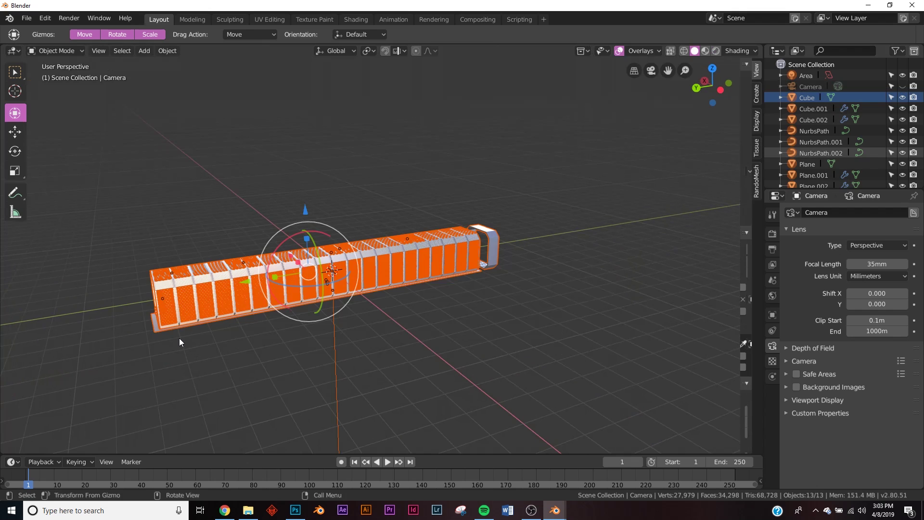
pyautogui.press('m')
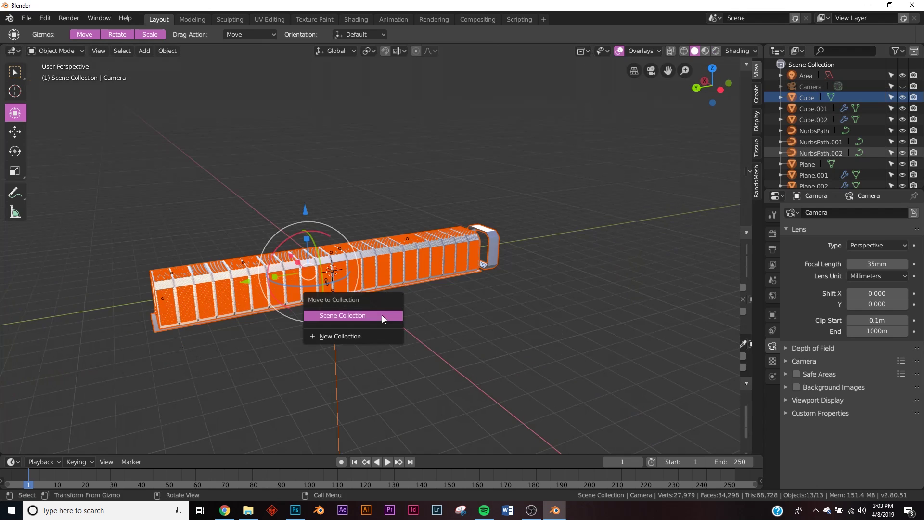
pyautogui.click(340, 335)
pyautogui.write('fghjk')
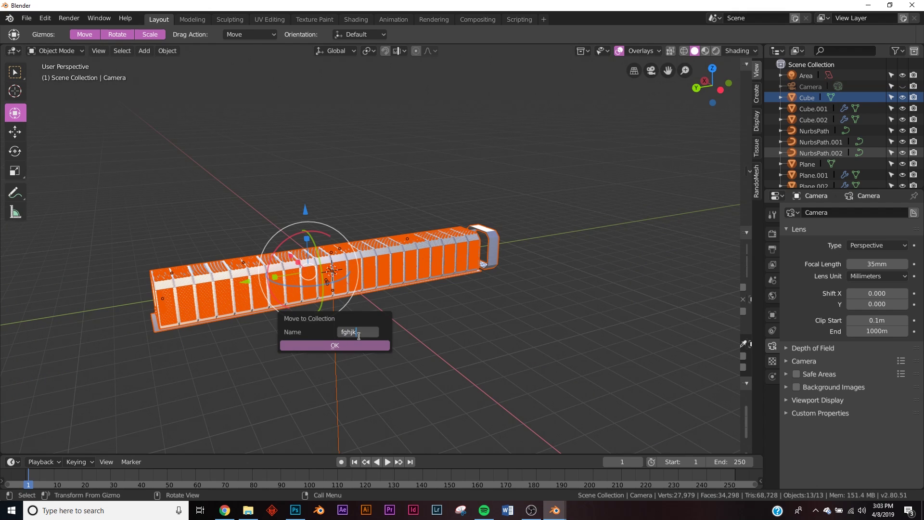
pyautogui.click(345, 345)
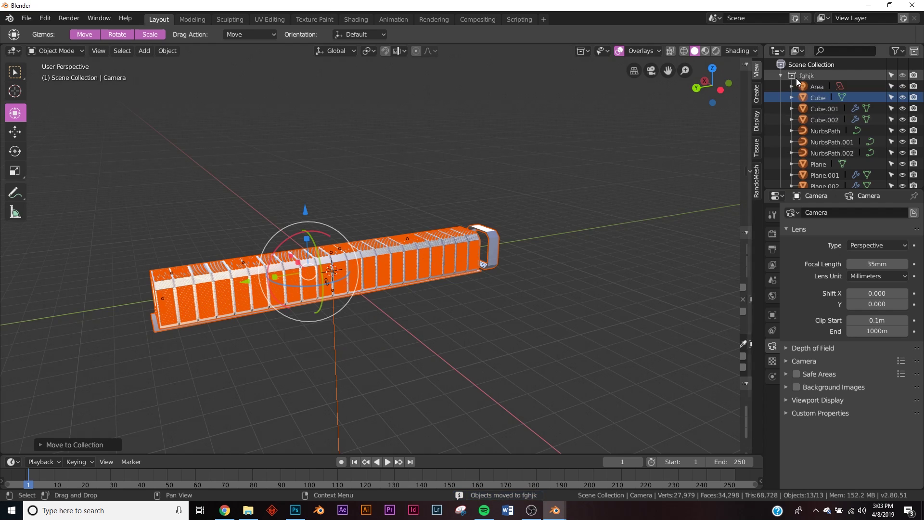
pyautogui.click(780, 76)
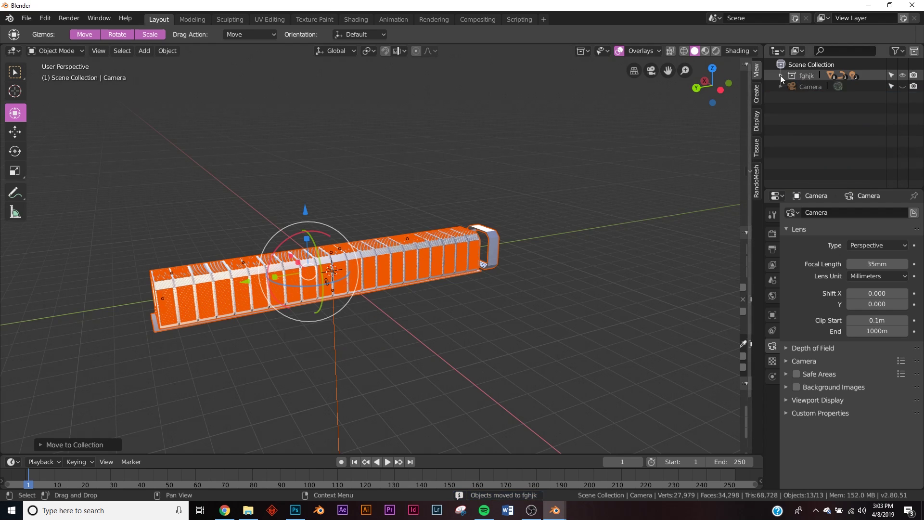
pyautogui.click(518, 276)
pyautogui.moveTo(522, 279); pyautogui.dragTo(492, 278, button='middle')
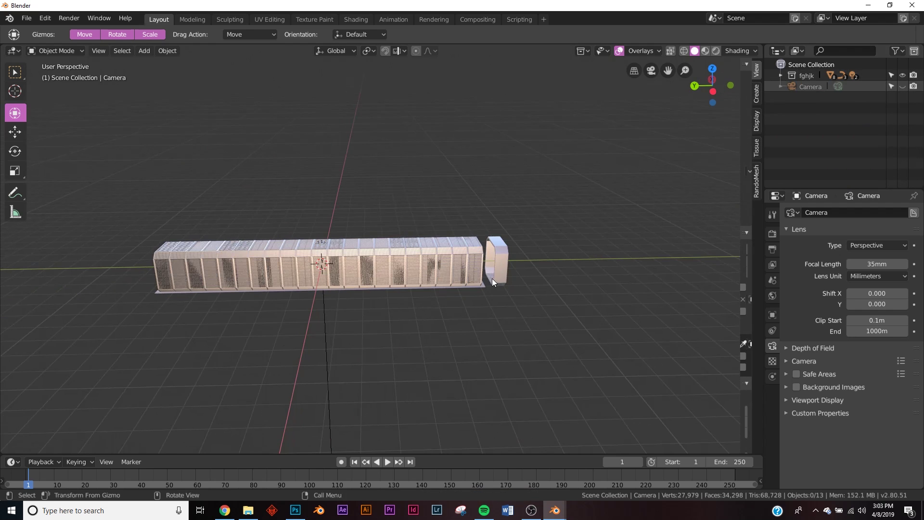
# Step: Add an instance of the fghjk collection and move it along the negative Y direction to extend the corridor from its far end
pyautogui.hotkey('shift', 'a')
pyautogui.moveTo(457, 237)
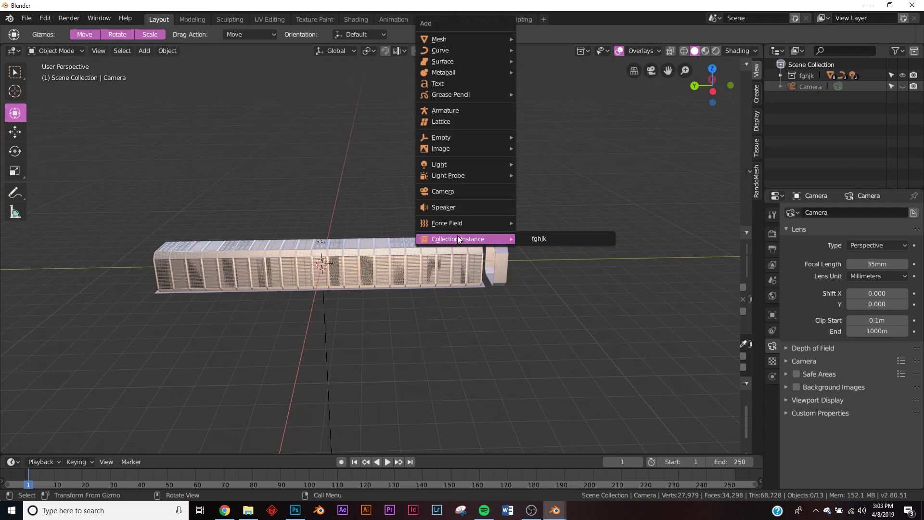
pyautogui.click(546, 238)
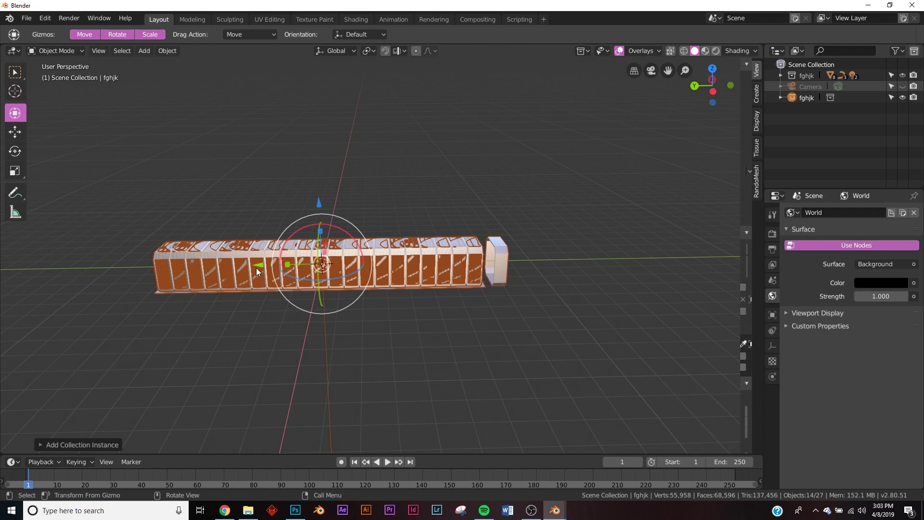
pyautogui.moveTo(258, 264); pyautogui.dragTo(570, 270)
pyautogui.keyDown('shift'); pyautogui.moveTo(554, 284); pyautogui.dragTo(260, 284, button='middle'); pyautogui.keyUp('shift')
# Step: Duplicate the corridor instance four times, moving each copy further along negative Y so the sections continue end to end
pyautogui.hotkey('shift', 'd')
pyautogui.rightClick(274, 258)
pyautogui.keyDown('ctrl'); pyautogui.moveTo(274, 258); pyautogui.dragTo(596, 264); pyautogui.keyUp('ctrl')
pyautogui.keyDown('shift'); pyautogui.moveTo(623, 284); pyautogui.dragTo(264, 278, button='middle'); pyautogui.keyUp('shift')
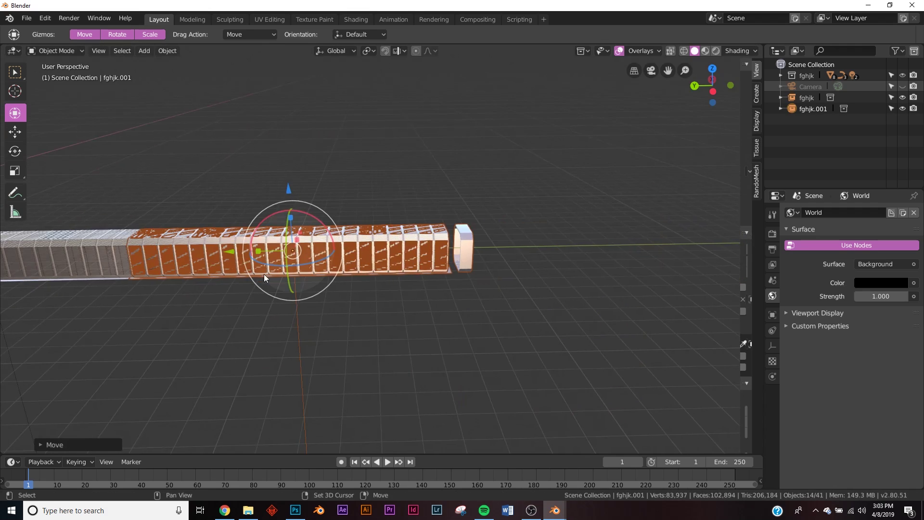
pyautogui.hotkey('shift', 'd')
pyautogui.rightClick(406, 255)
pyautogui.moveTo(236, 255); pyautogui.dragTo(571, 270)
pyautogui.keyDown('shift'); pyautogui.moveTo(570, 270); pyautogui.dragTo(284, 270, button='middle'); pyautogui.keyUp('shift')
pyautogui.hotkey('shift', 'd')
pyautogui.rightClick(533, 237)
pyautogui.moveTo(250, 257); pyautogui.dragTo(556, 265)
pyautogui.keyDown('shift'); pyautogui.moveTo(556, 265); pyautogui.dragTo(305, 279, button='middle'); pyautogui.keyUp('shift')
pyautogui.hotkey('shift', 'd')
pyautogui.rightClick(238, 223)
pyautogui.moveTo(275, 252); pyautogui.dragTo(395, 269)
# Step: Look through the camera at the lengthened corridor in rendered shading, with the viewport overlays hidden
pyautogui.press('KP_0')
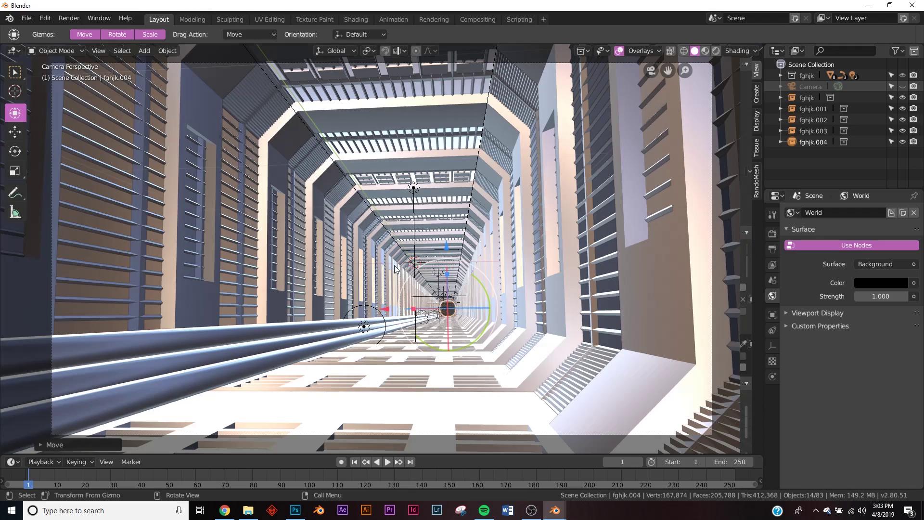
pyautogui.press('z')
pyautogui.click(440, 291)
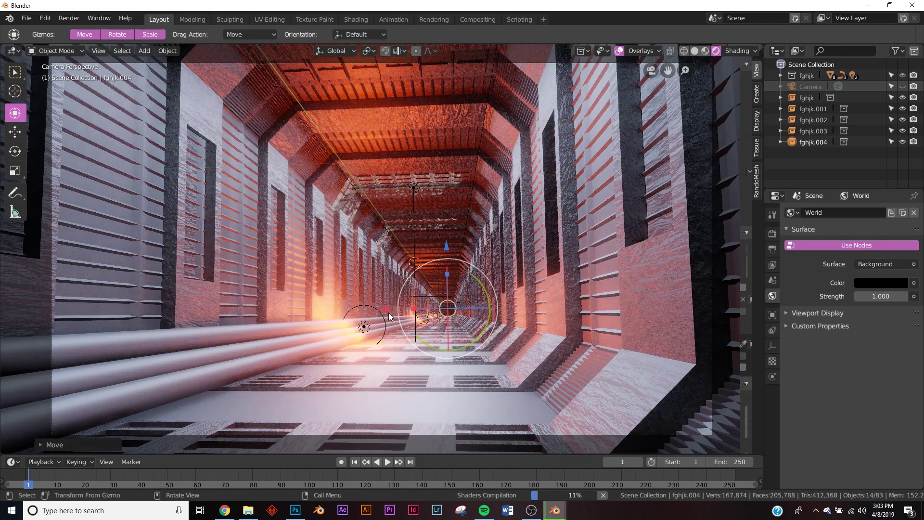
pyautogui.click(447, 342)
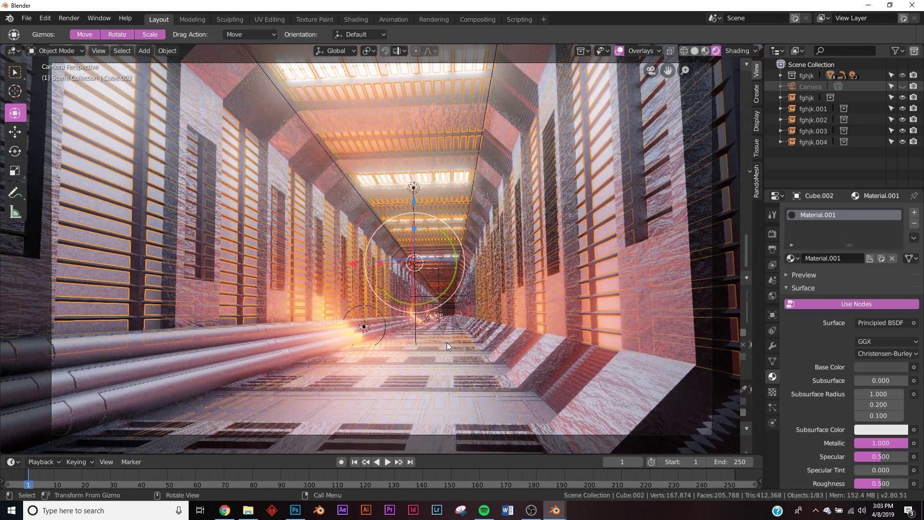
pyautogui.click(619, 51)
# Step: Show the output settings with the 1920 × 1080 px resolution and render a still image of the corridor
pyautogui.click(773, 250)
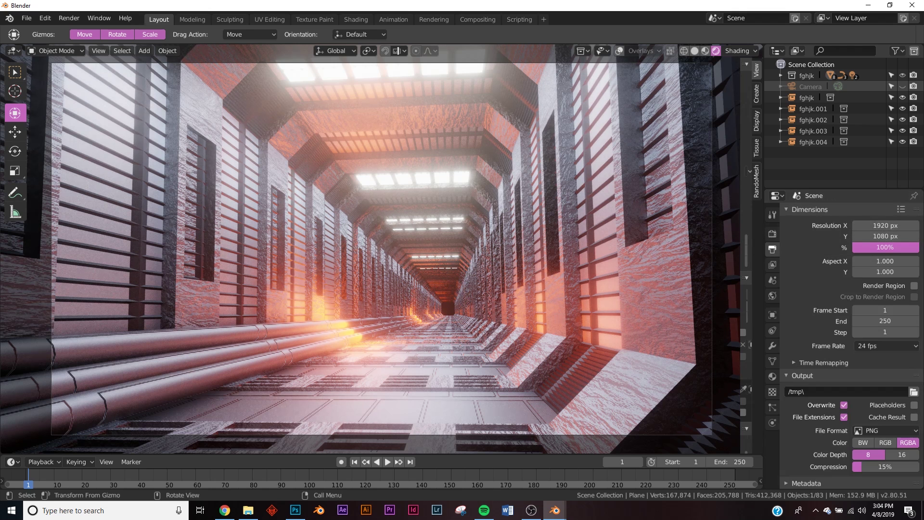
pyautogui.click(69, 18)
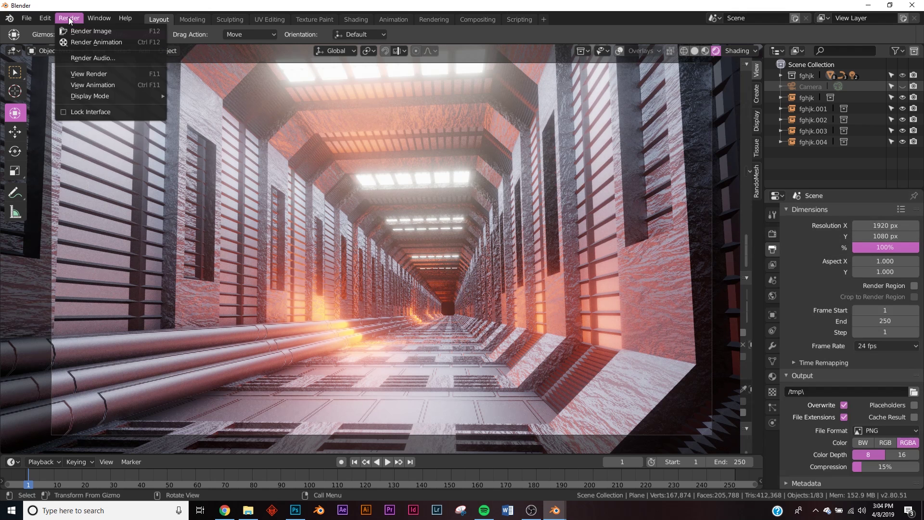
pyautogui.click(91, 32)
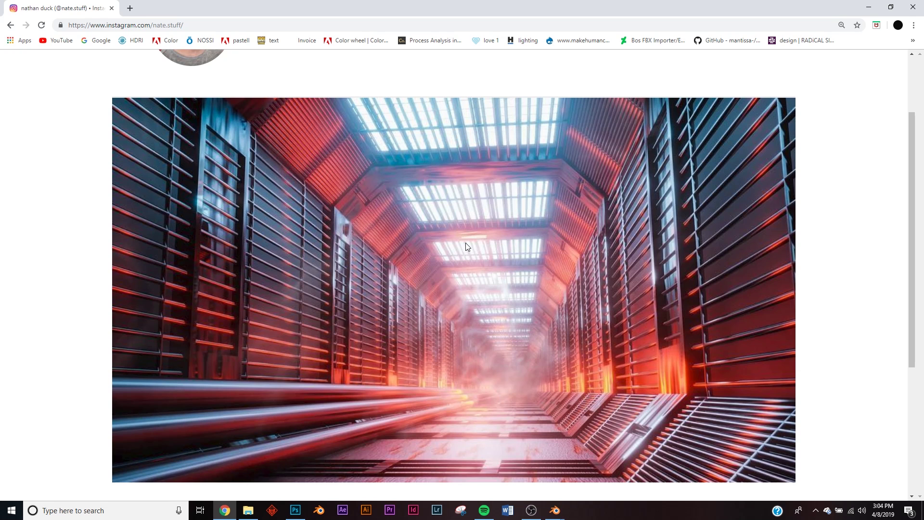
# Step: Switch to Chrome and view the top of the Instagram page that shows the corridor image
pyautogui.scroll(2, 730, 337)
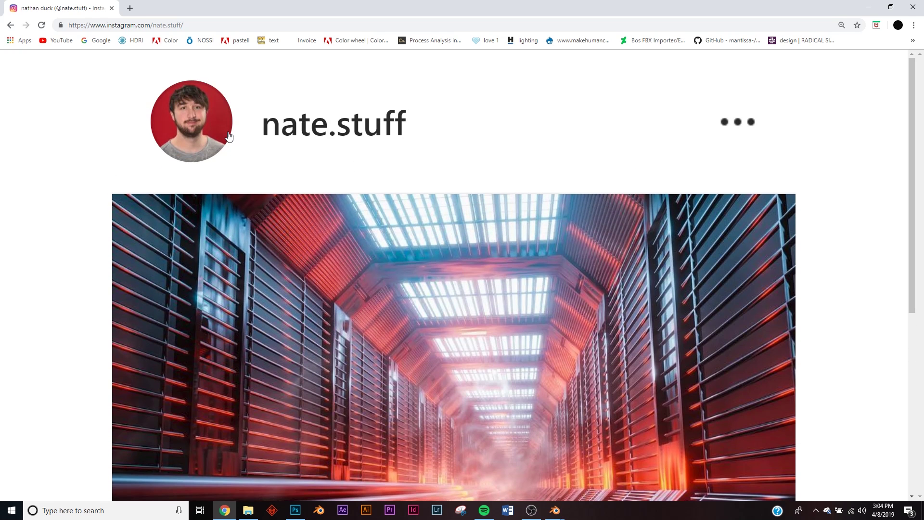